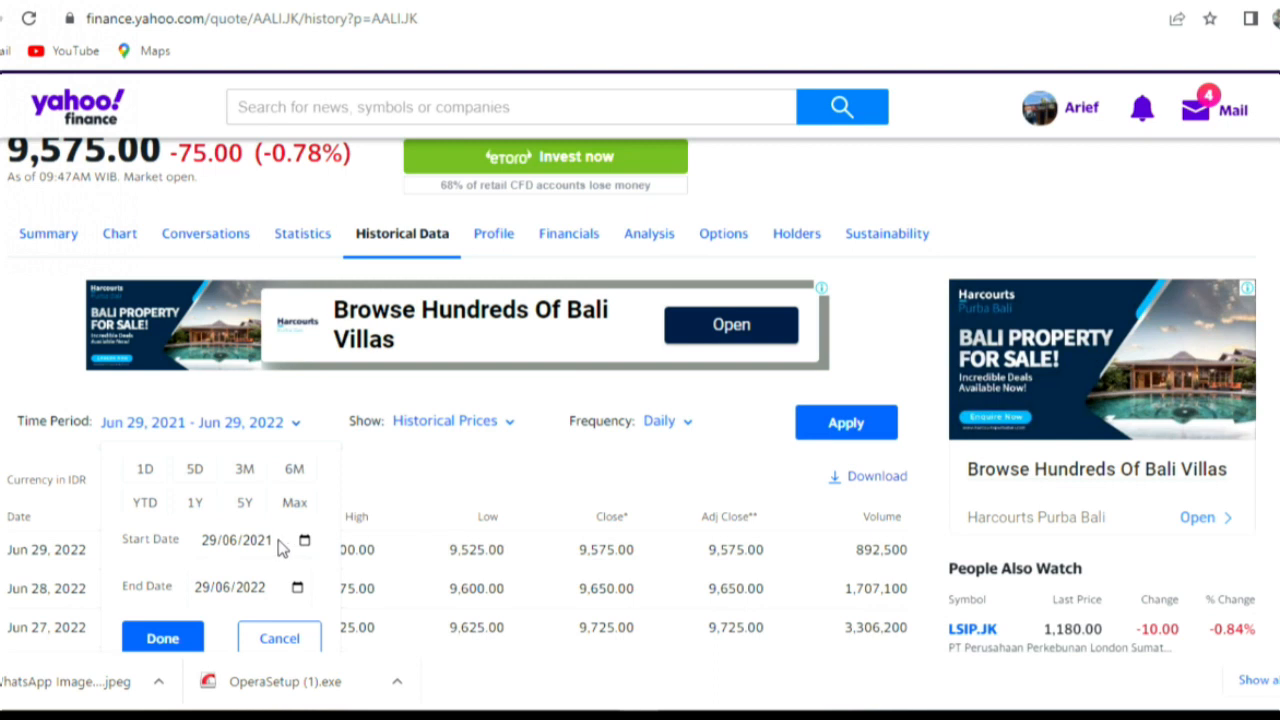
Step: Set the start date of the historical data's time period to 29/12/2016
click(305, 542)
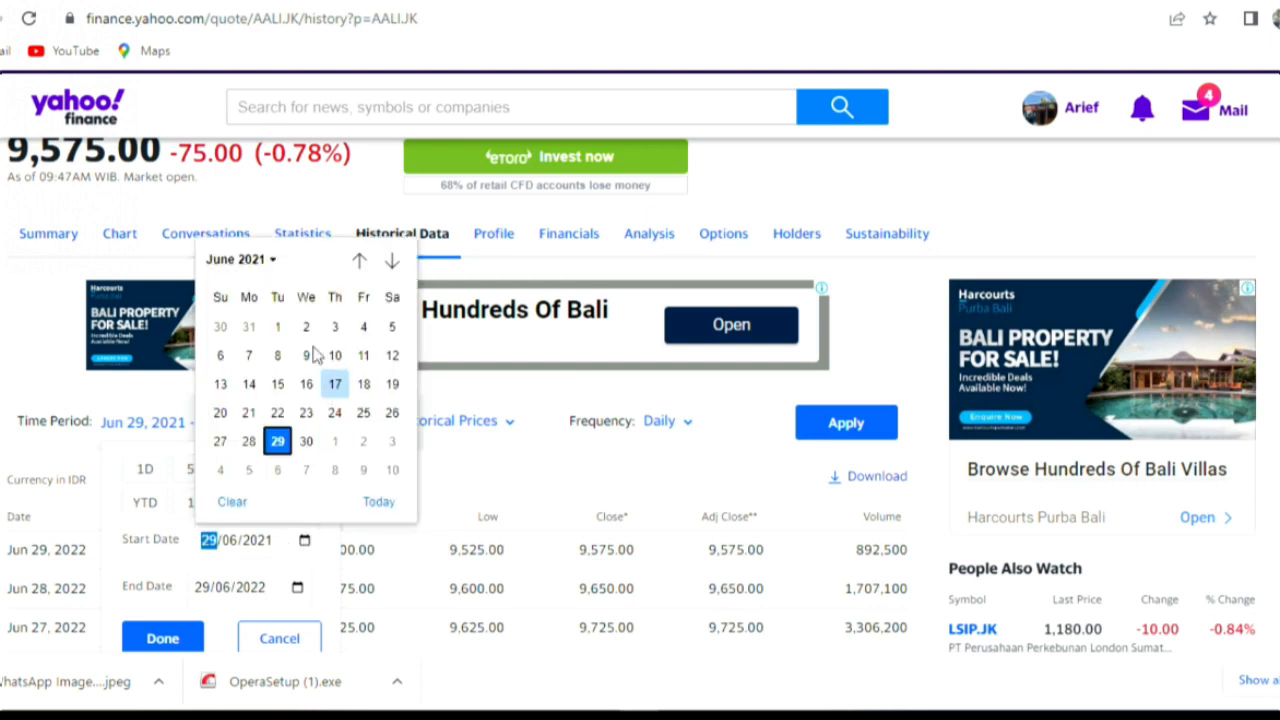
click(268, 259)
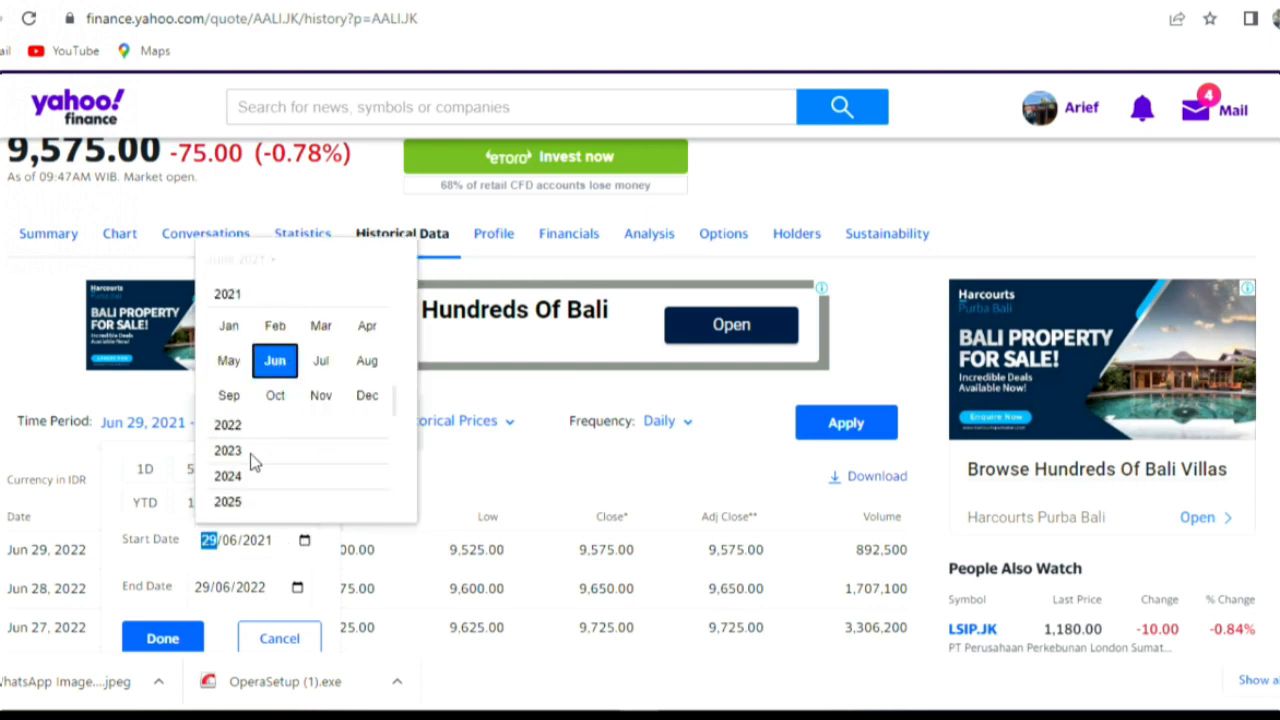
scroll(252, 460, up, 1)
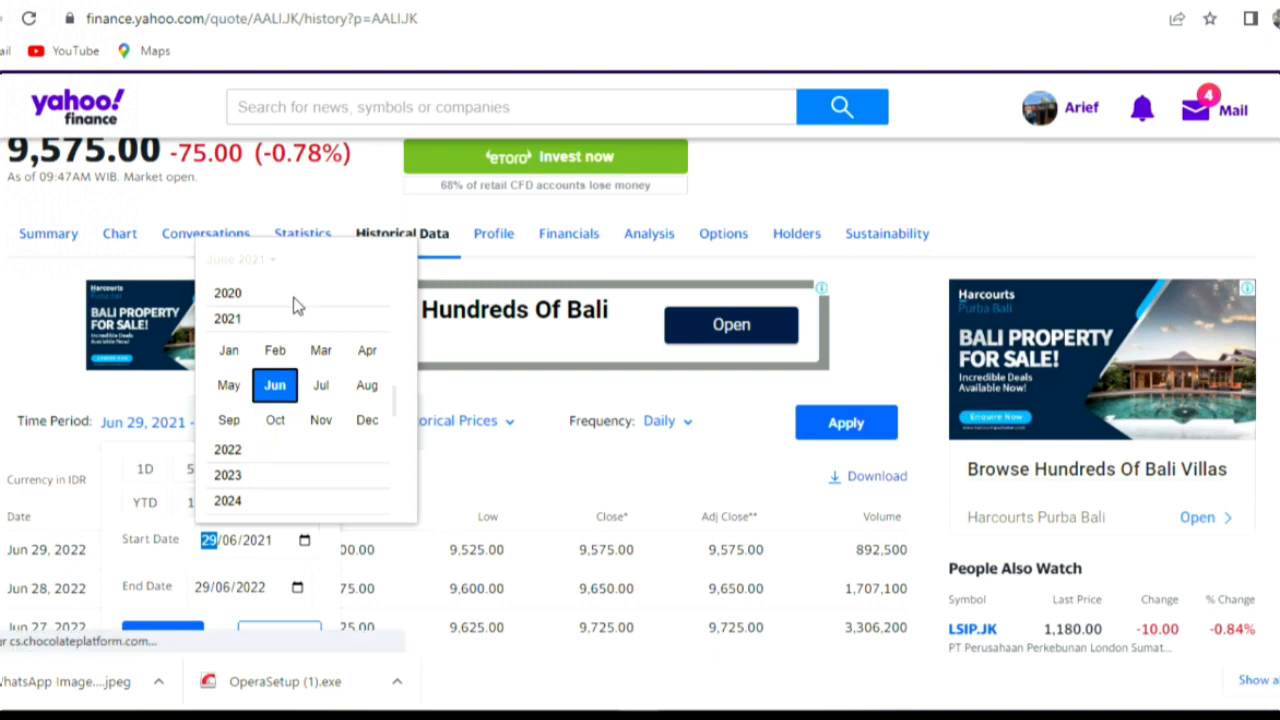
scroll(292, 310, down, 1)
scroll(271, 470, down, 1)
scroll(271, 472, up, 1)
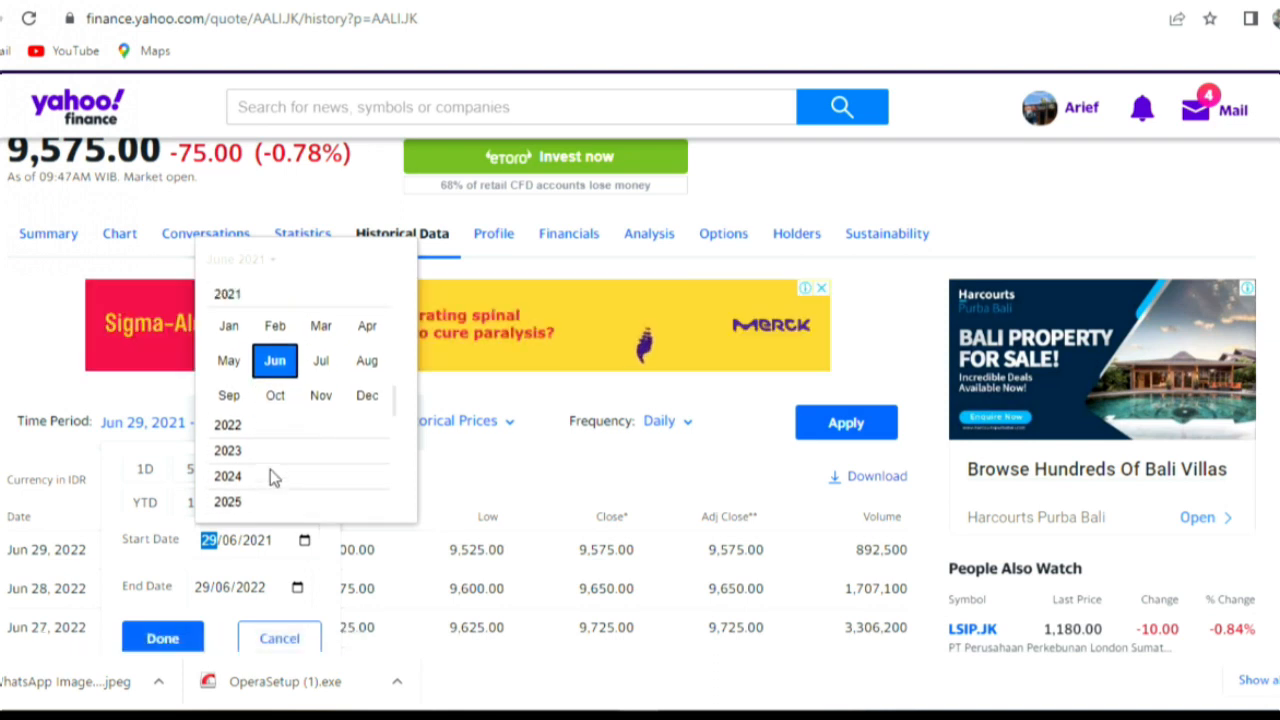
scroll(330, 432, up, 1)
scroll(400, 346, up, 15)
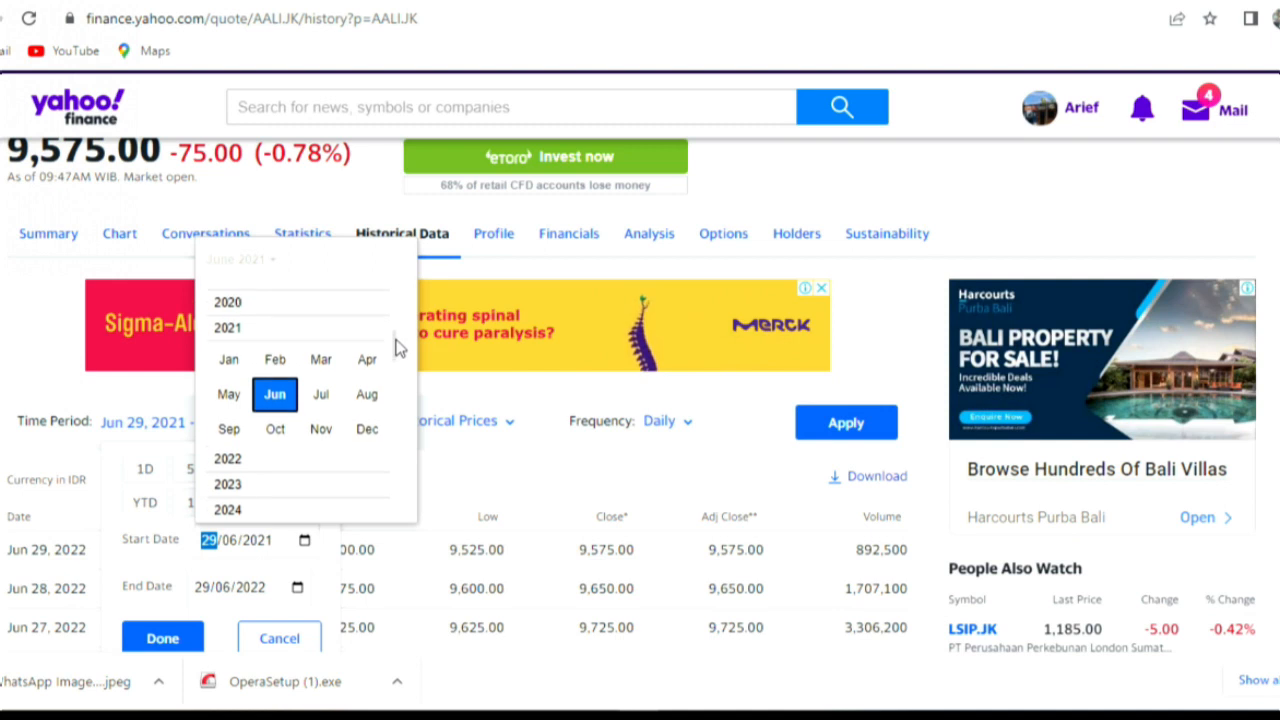
scroll(257, 440, down, 3)
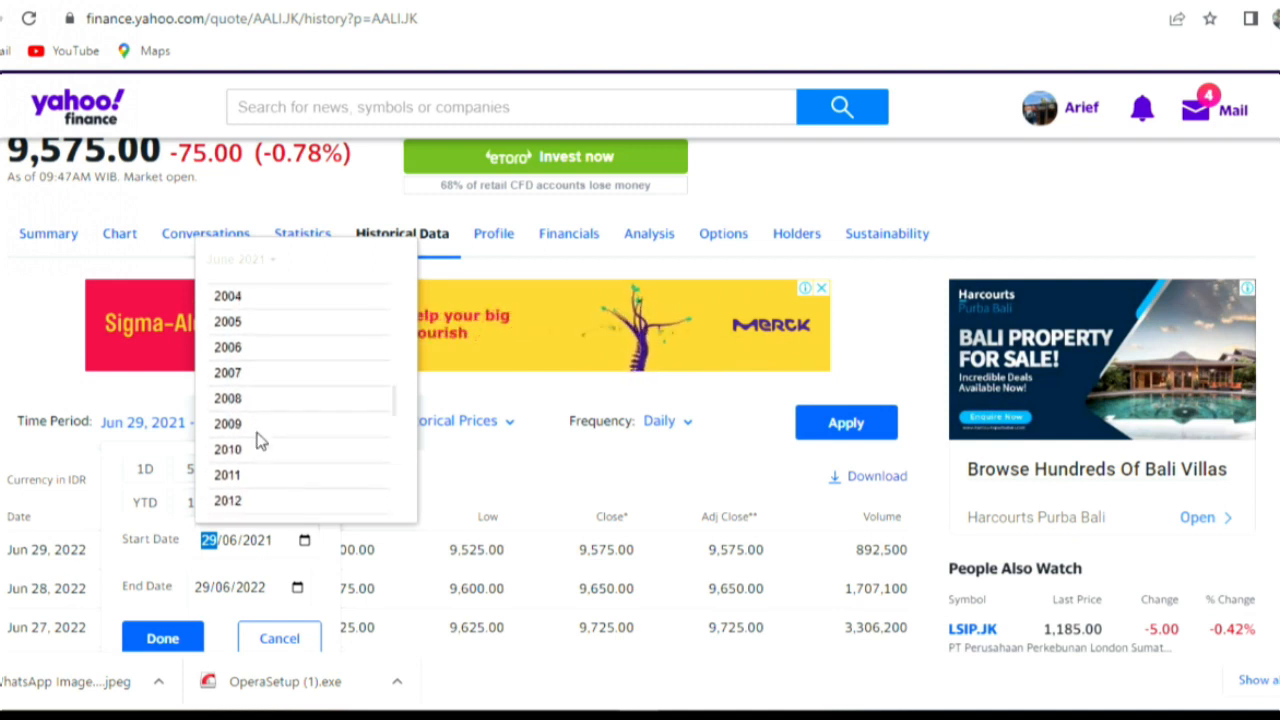
scroll(257, 448, down, 2)
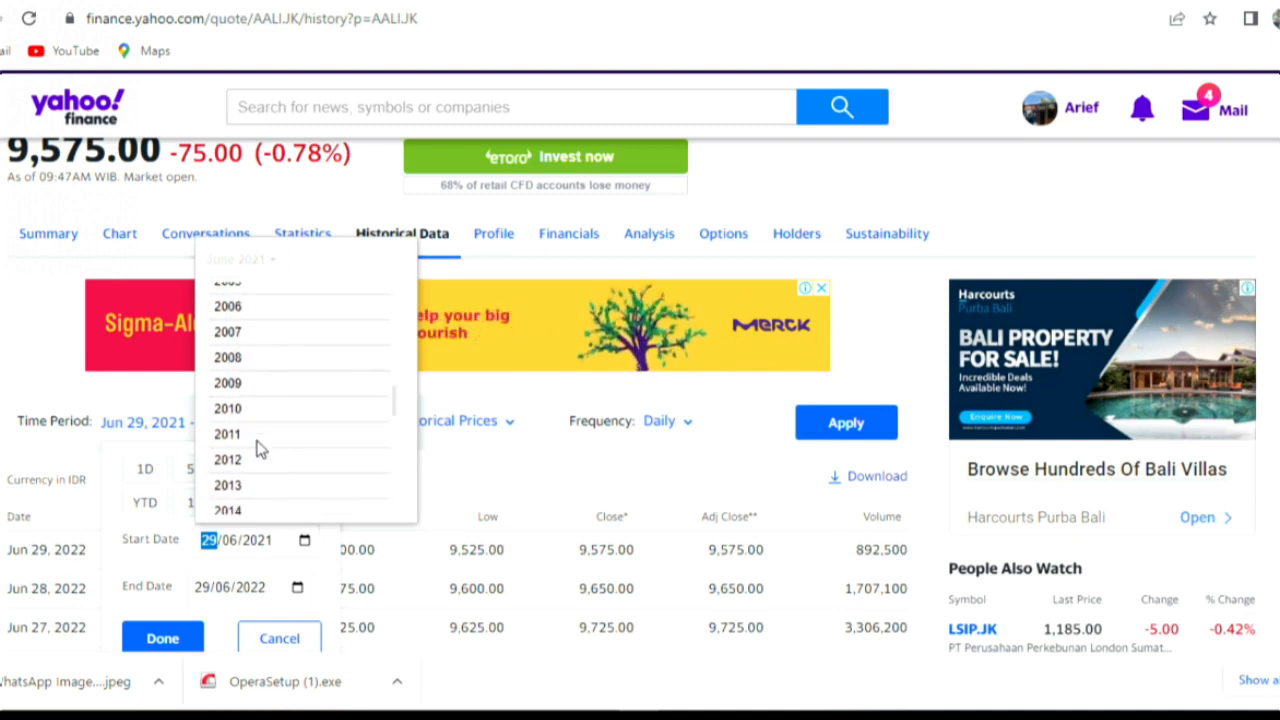
scroll(258, 456, down, 2)
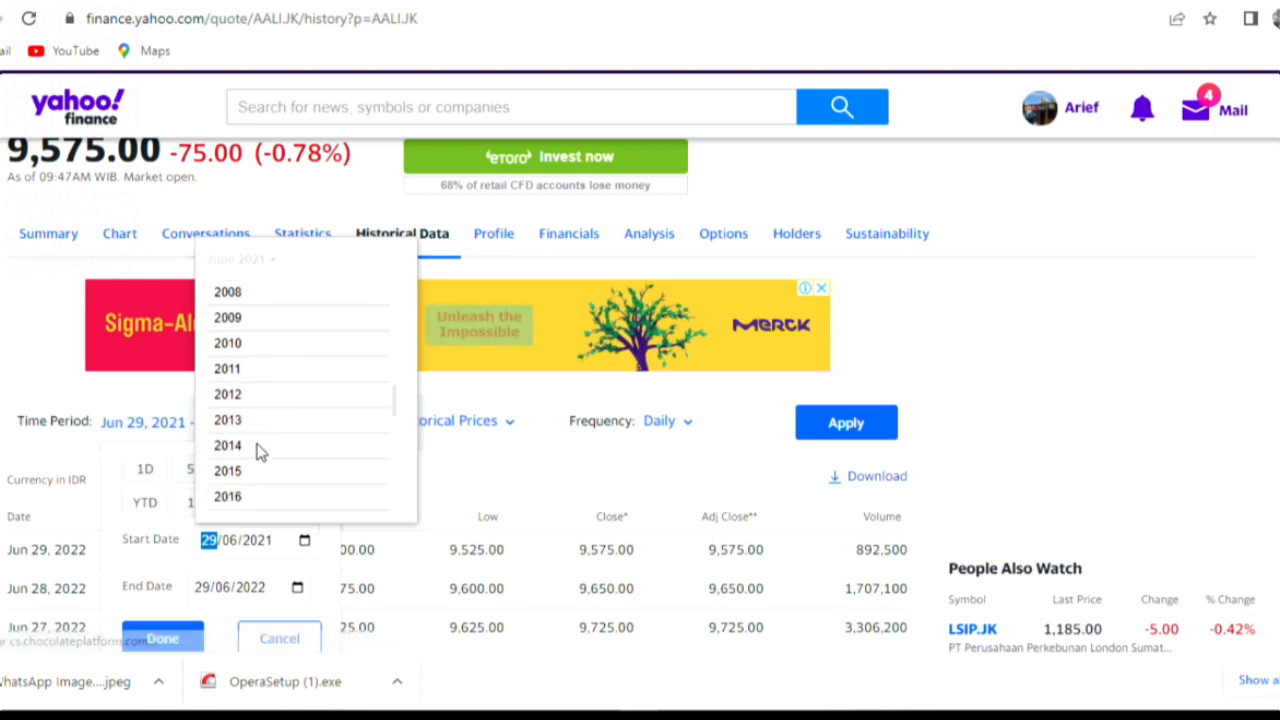
click(257, 497)
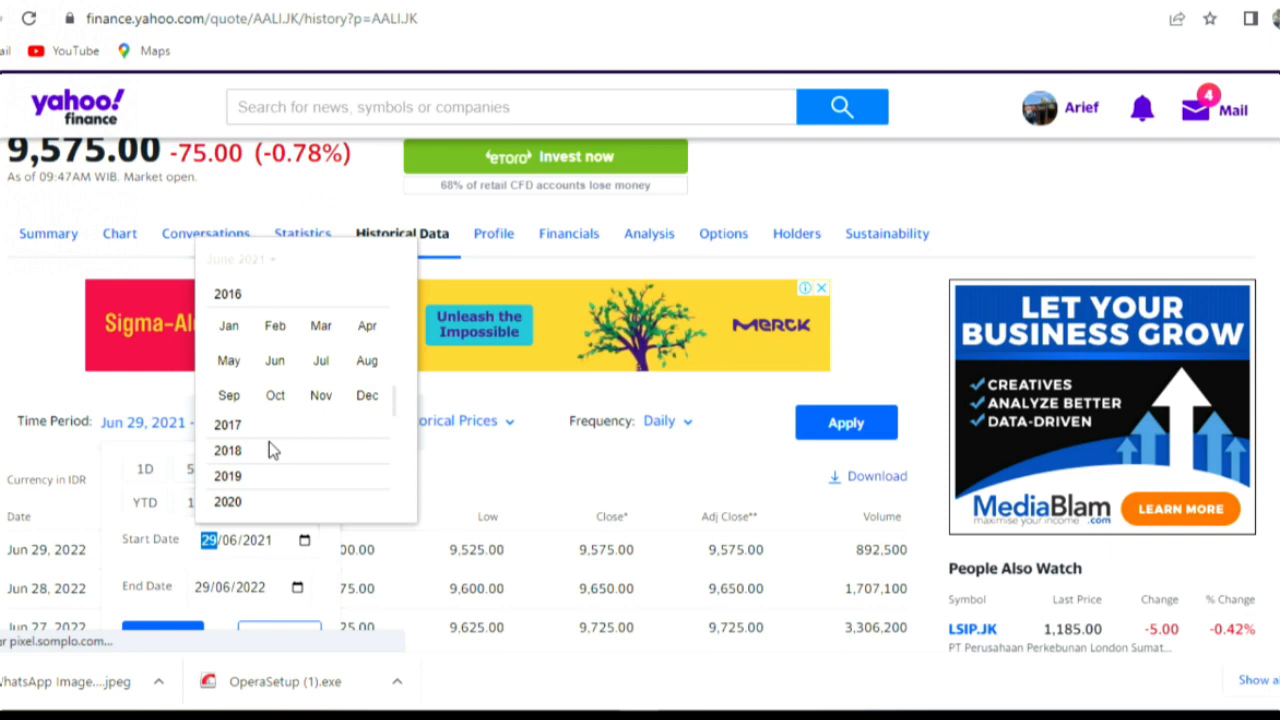
click(366, 398)
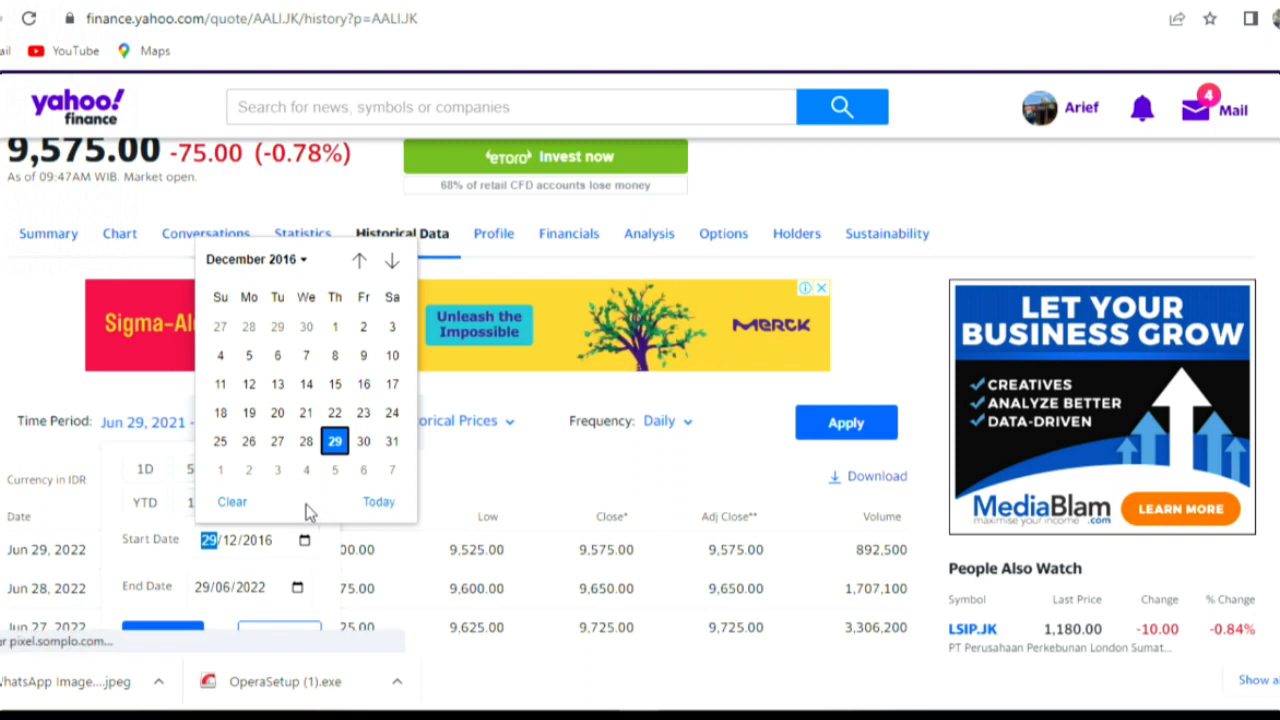
Step: Set the end date to 29/12/2021 and confirm the new time period
click(255, 588)
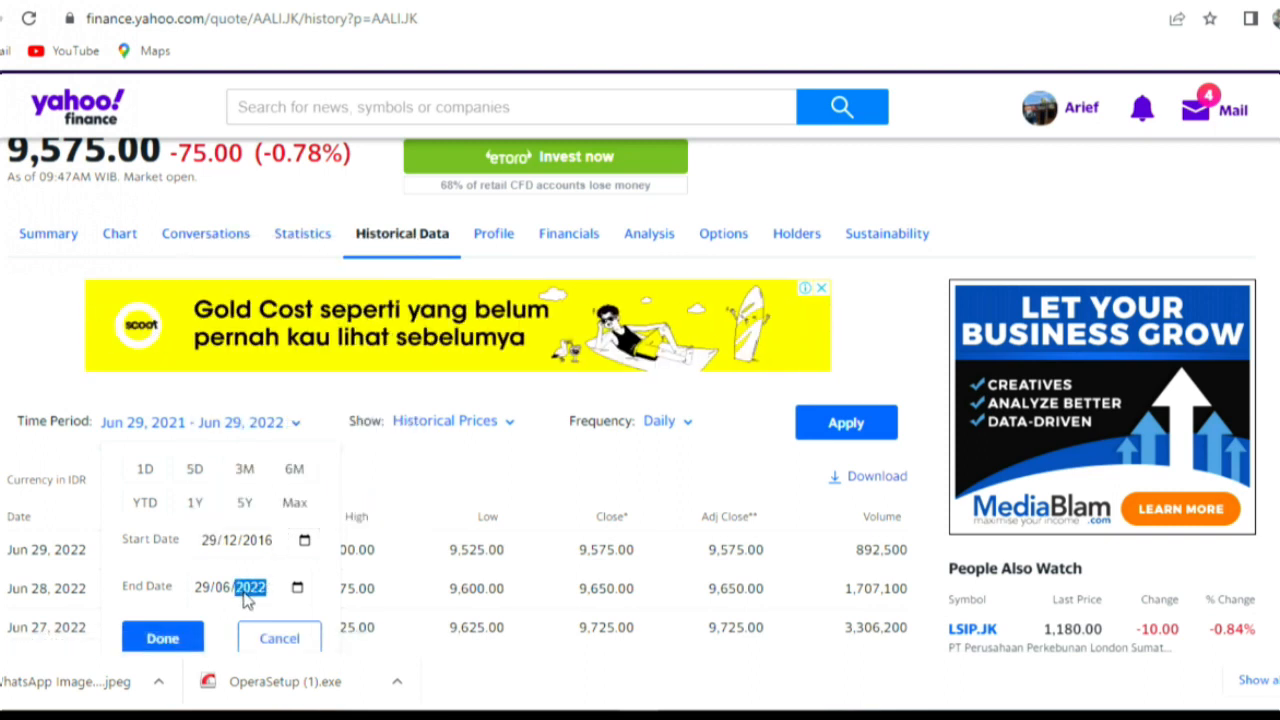
click(298, 589)
click(268, 308)
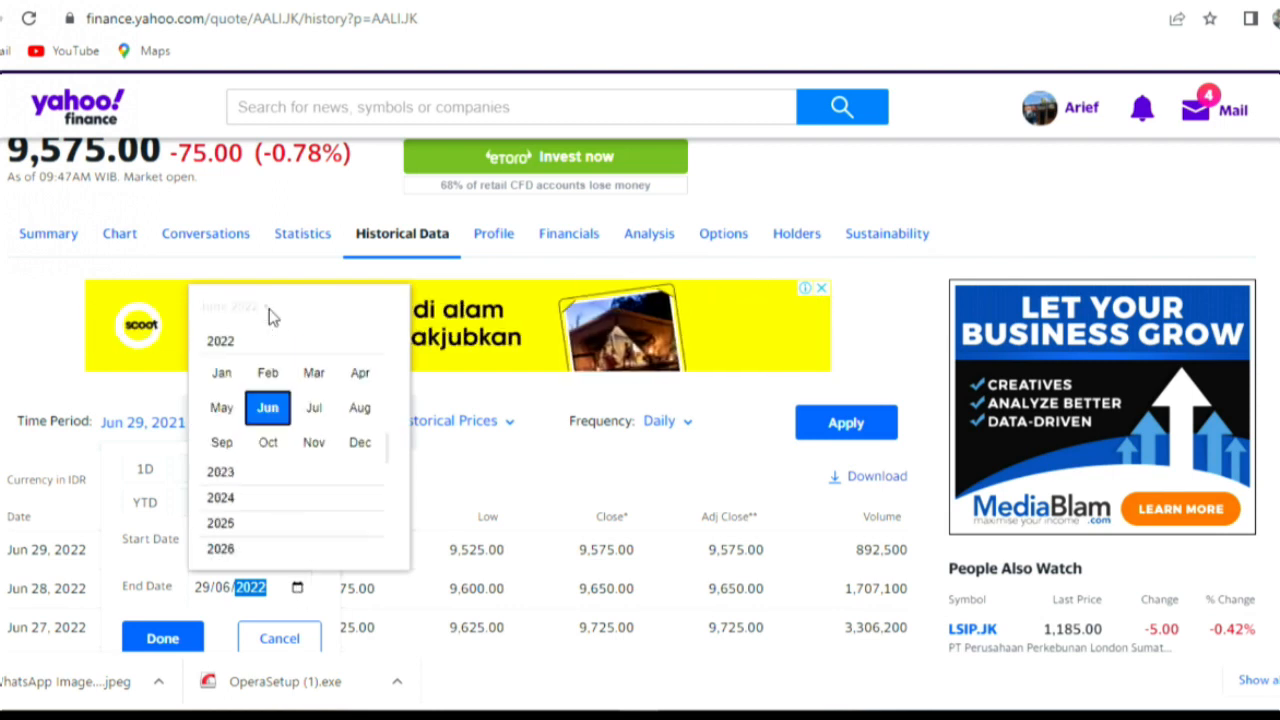
scroll(269, 507, up, 1)
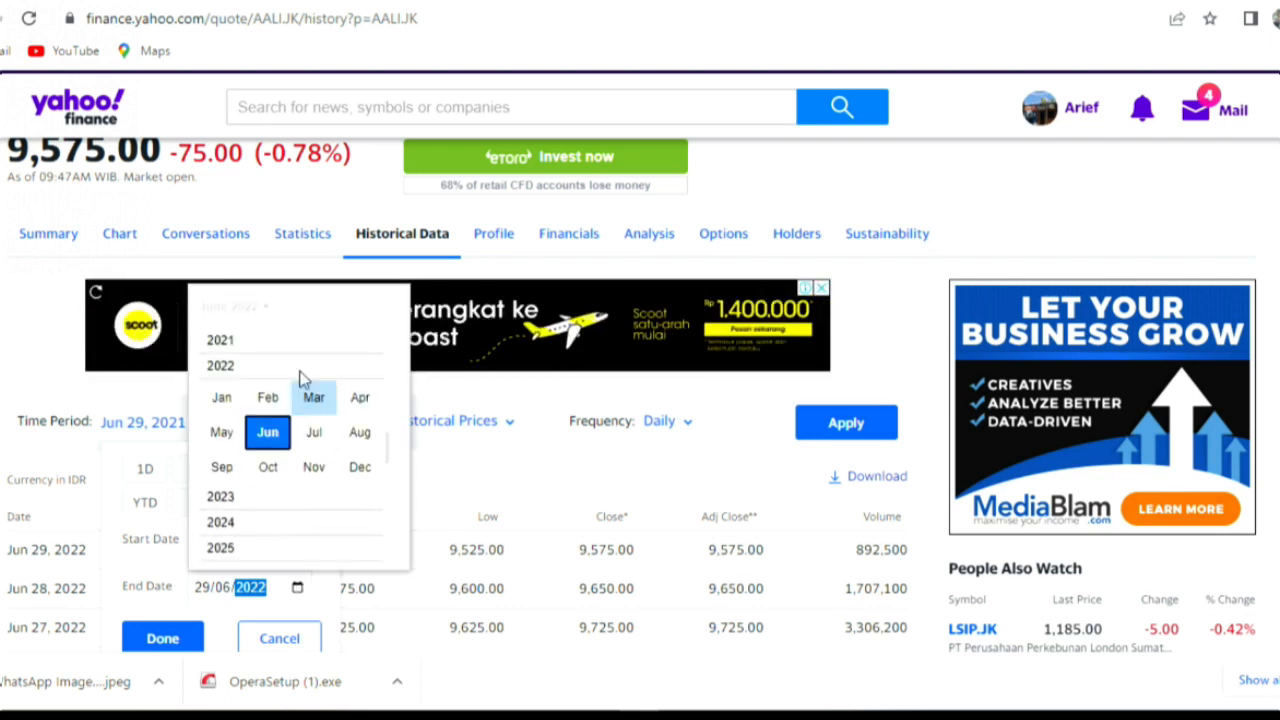
scroll(263, 375, up, 1)
click(255, 362)
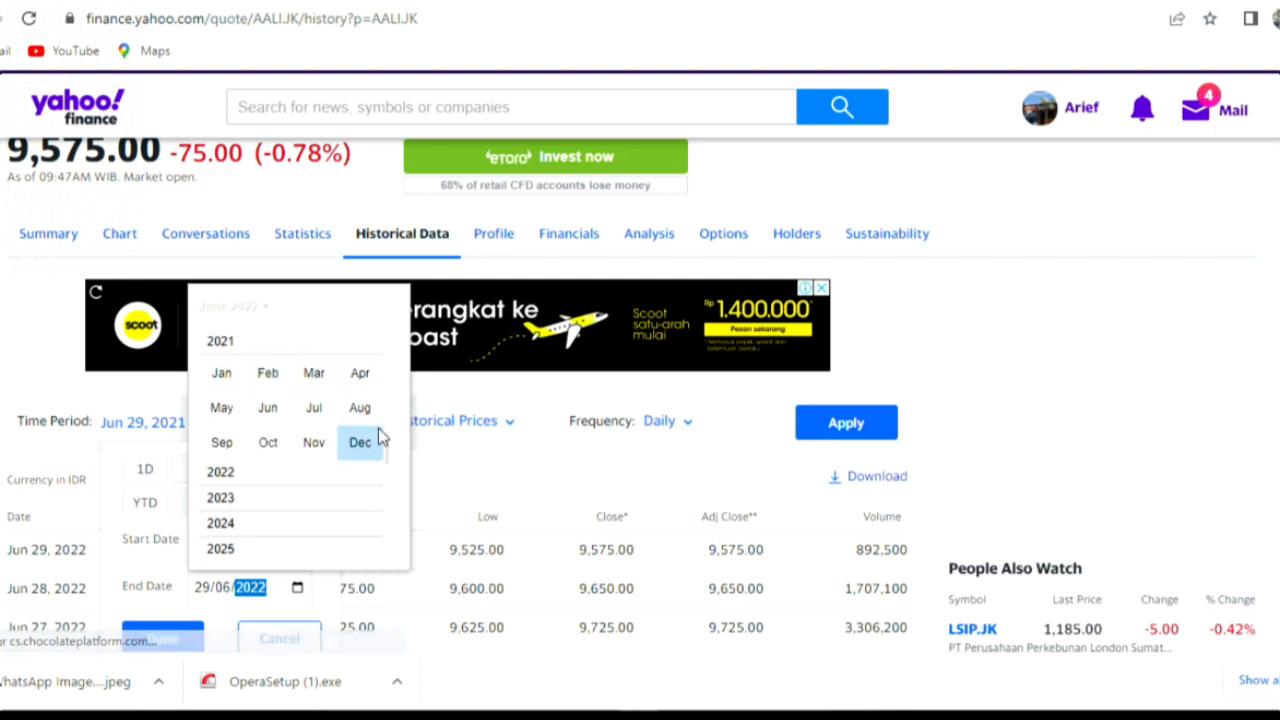
click(362, 448)
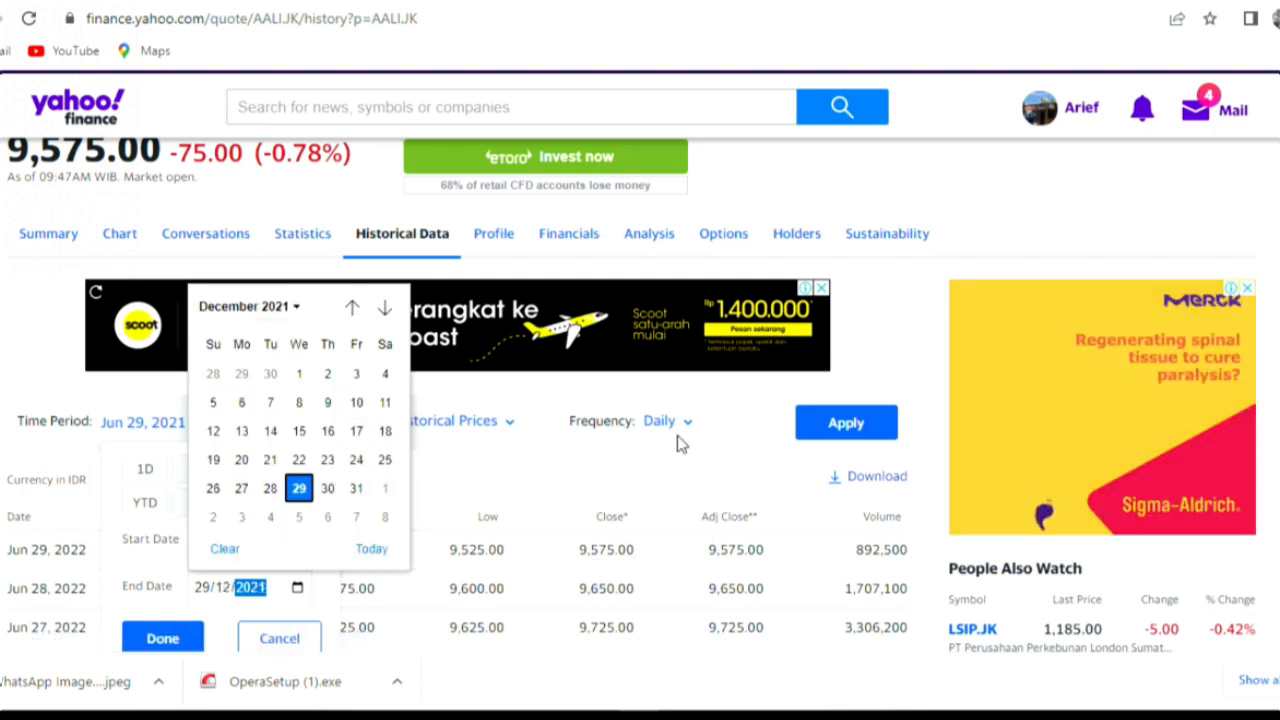
click(517, 498)
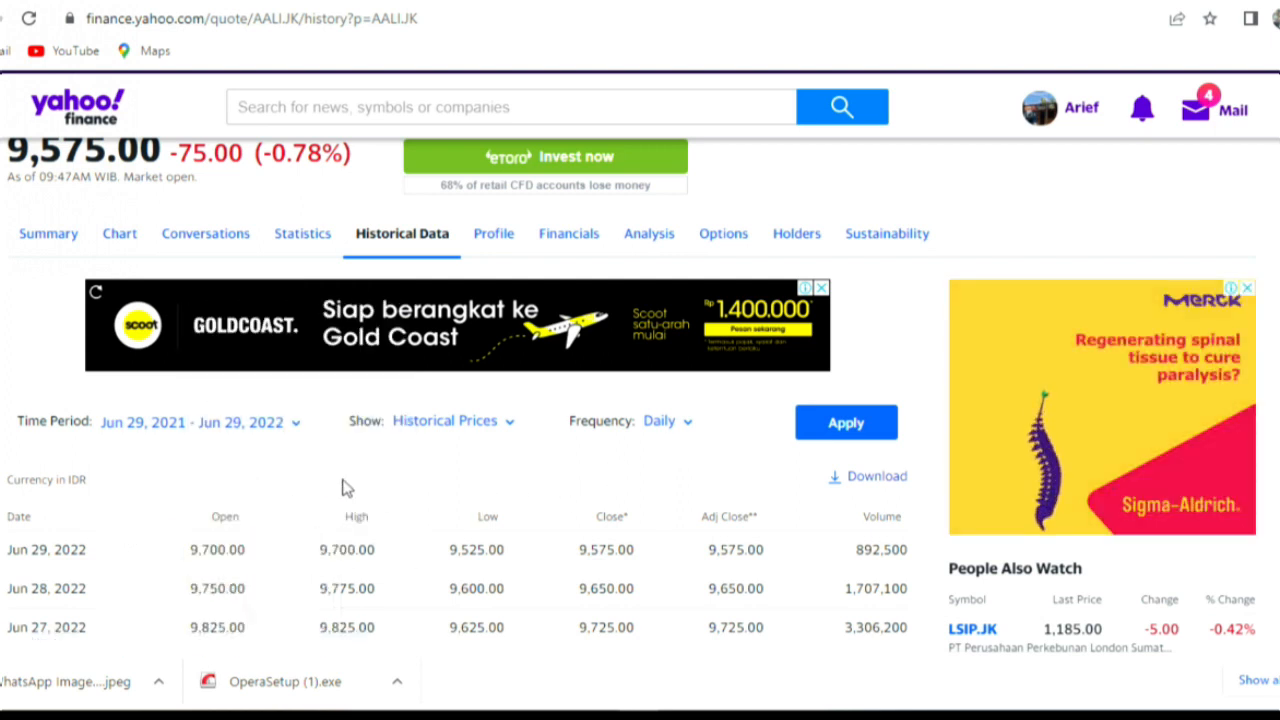
click(165, 428)
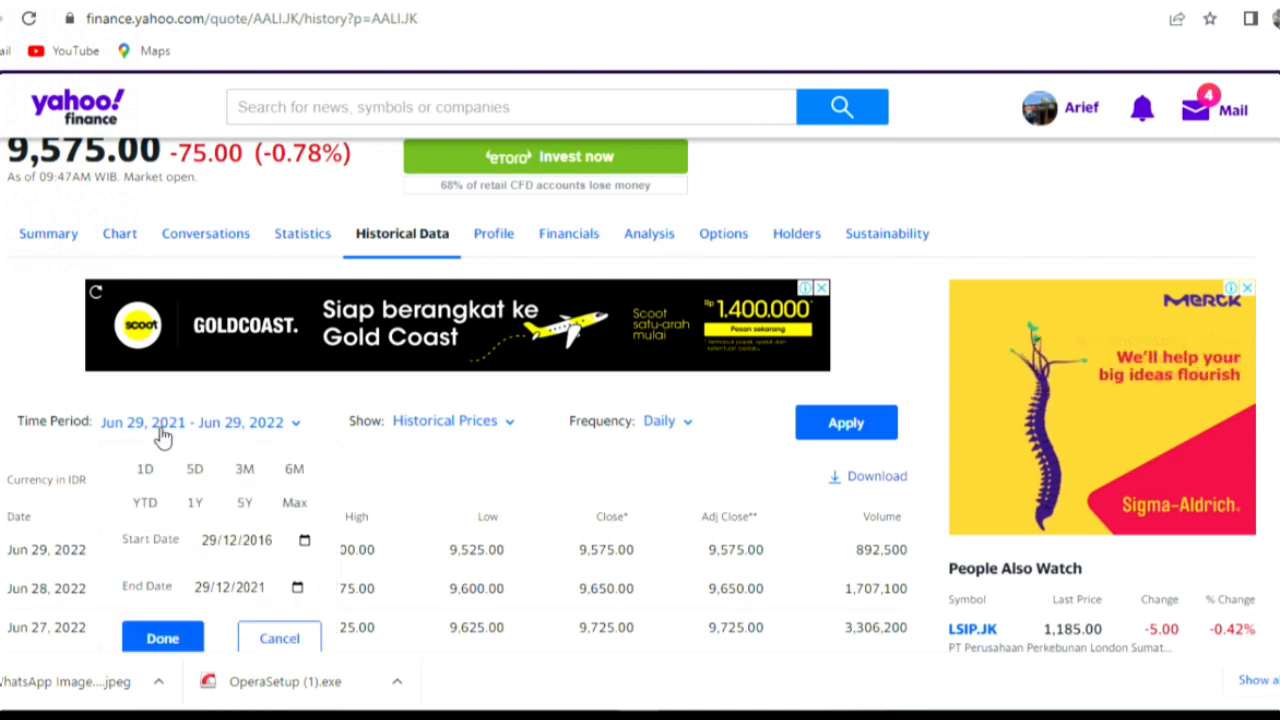
click(163, 639)
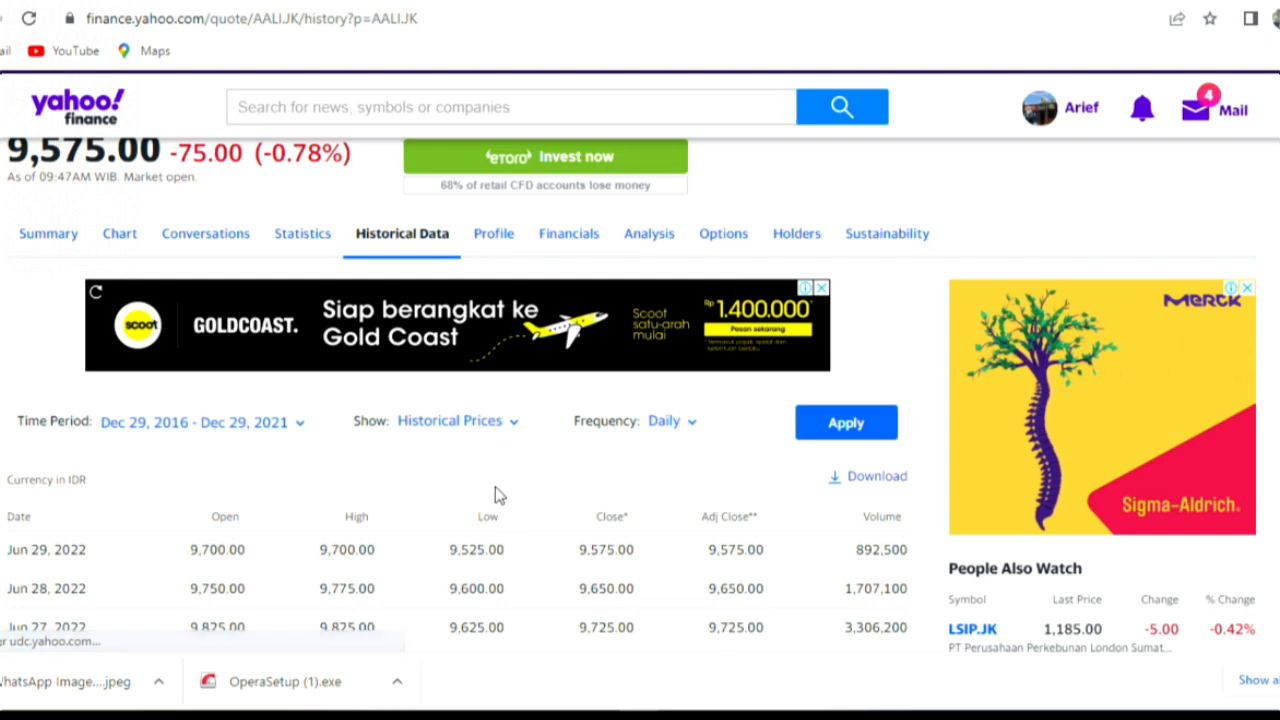
Step: Download the AALI.JK historical prices as a CSV file and open it in Excel to look through its rows
click(866, 479)
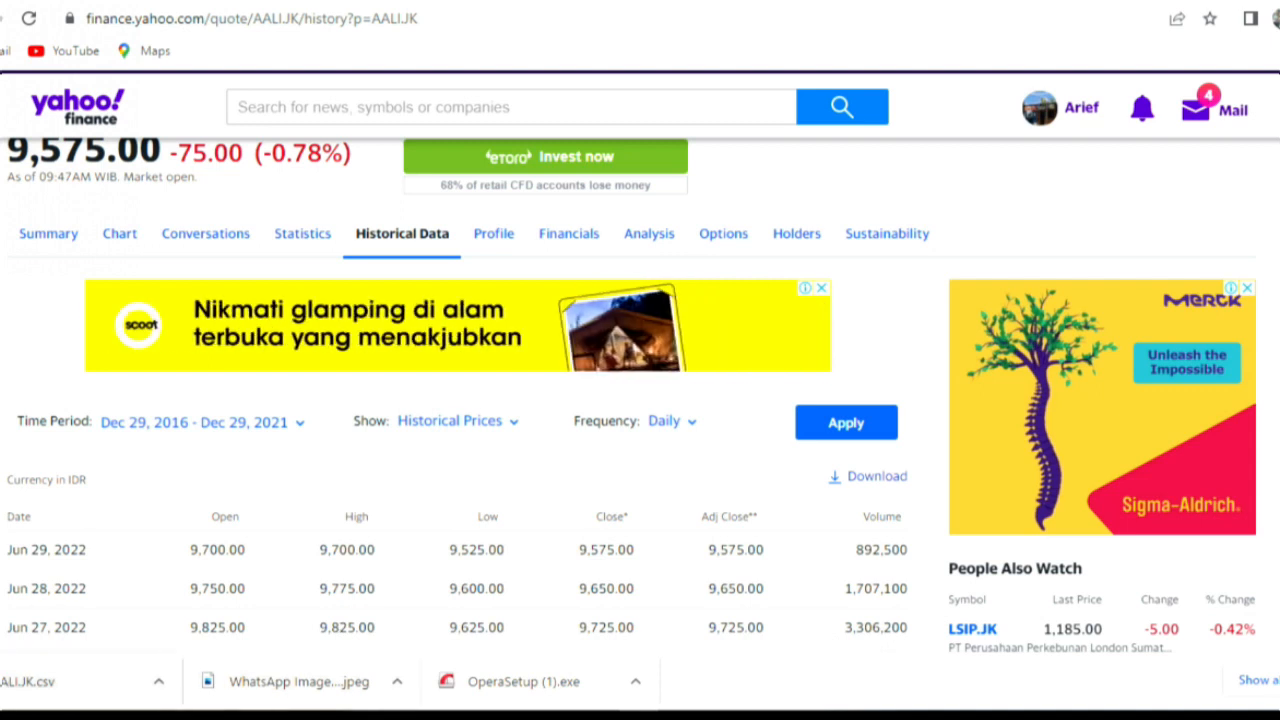
click(4, 689)
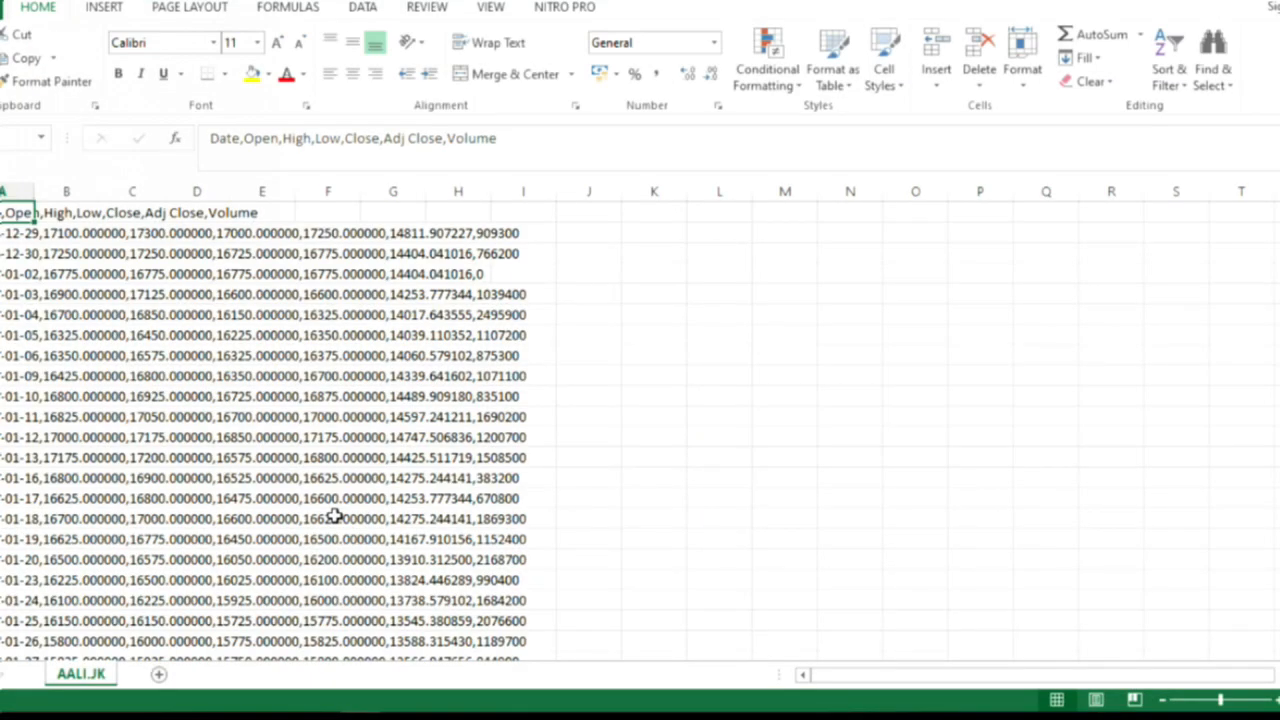
scroll(335, 515, down, 6)
scroll(335, 515, up, 6)
scroll(264, 430, down, 9)
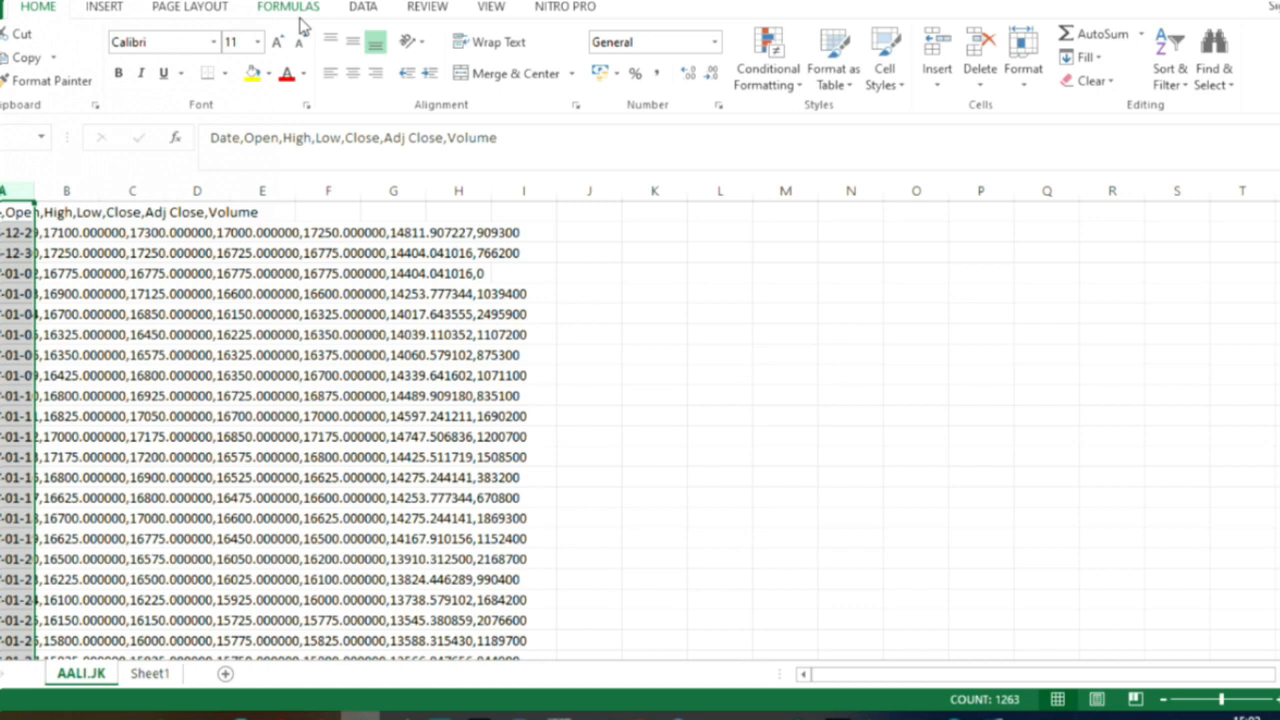
Step: Start Text to Columns on column A with Delimited as the original data type
click(362, 8)
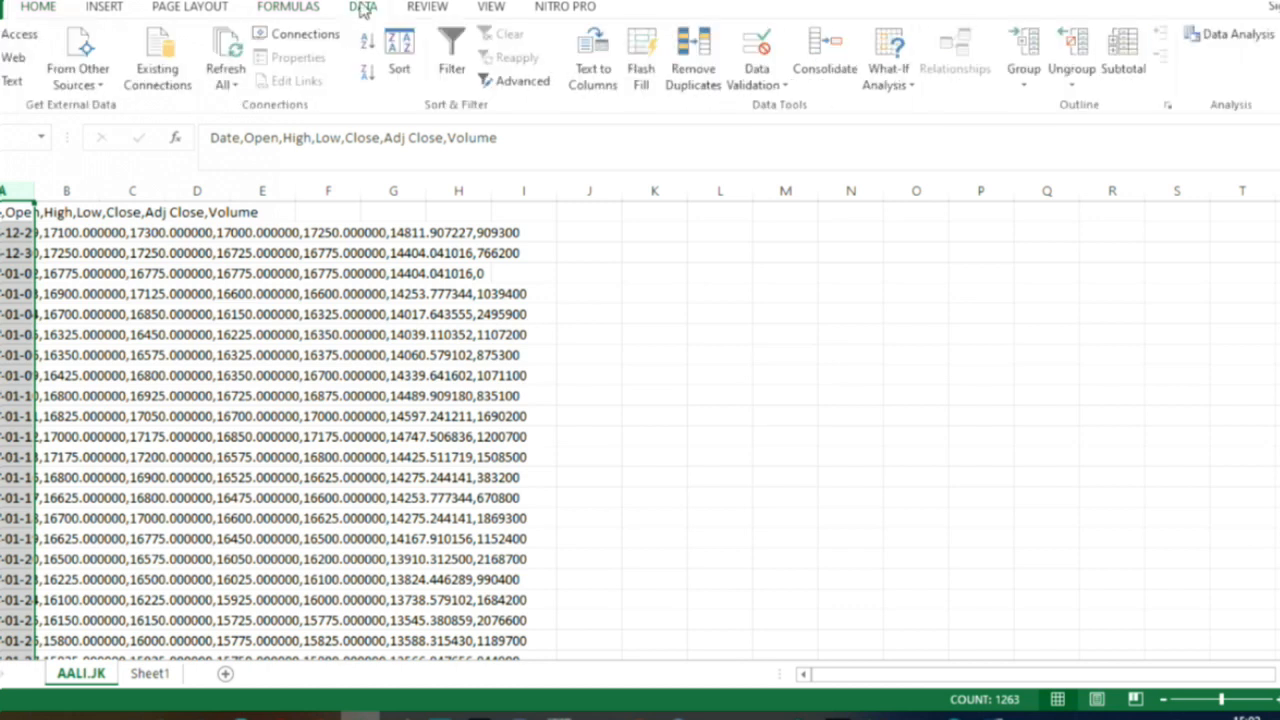
click(592, 70)
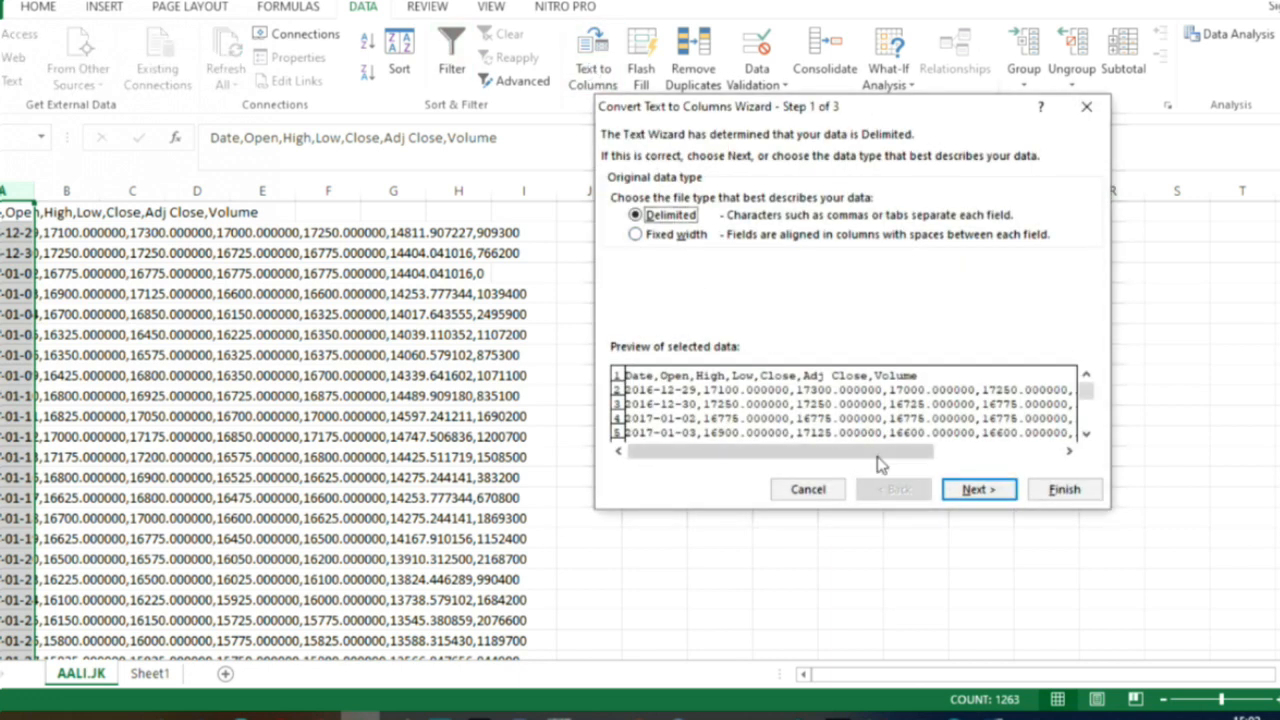
click(976, 492)
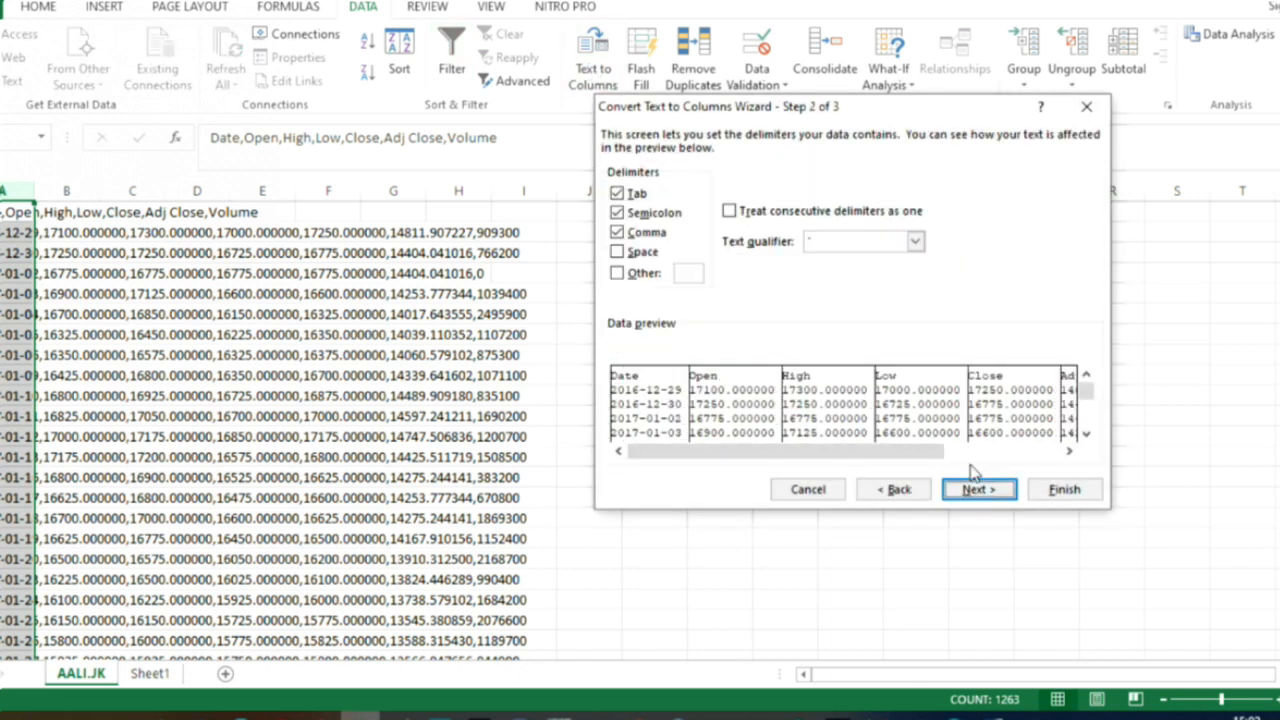
Step: Try different delimiter combinations, ending with Tab, Semicolon and Comma enabled and Space and Other disabled
click(617, 213)
click(617, 232)
click(616, 194)
click(619, 214)
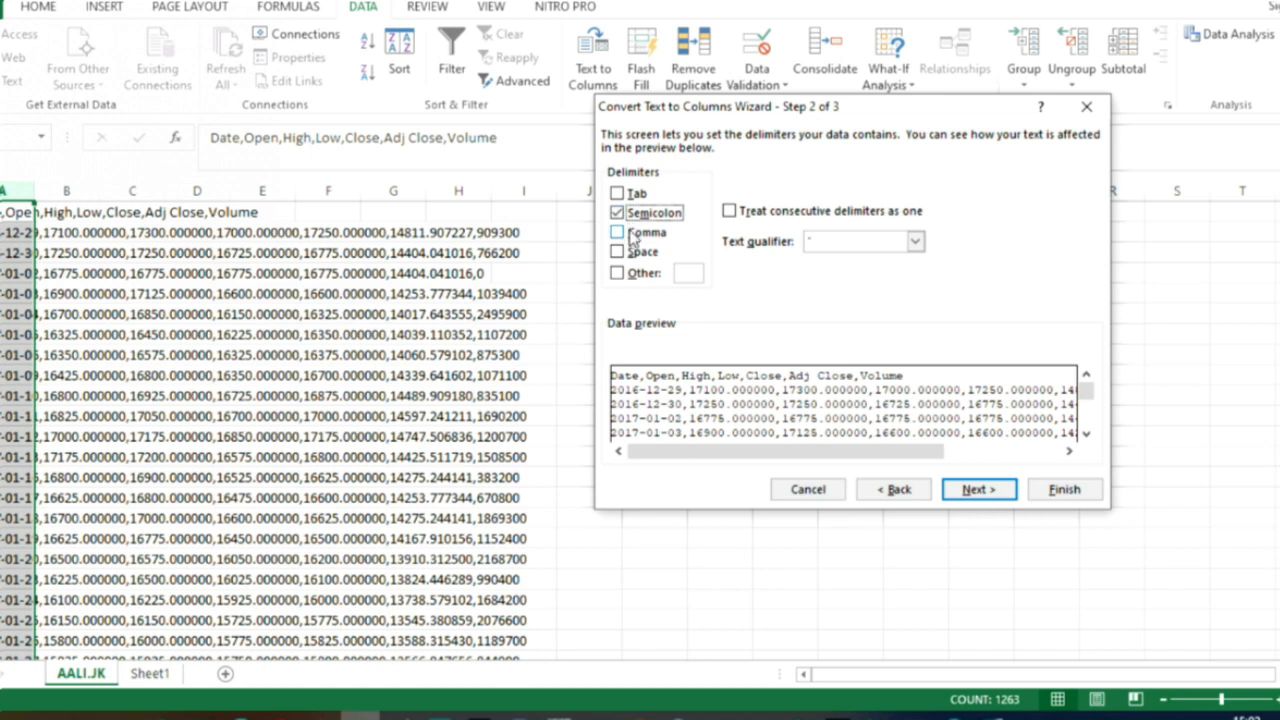
click(618, 233)
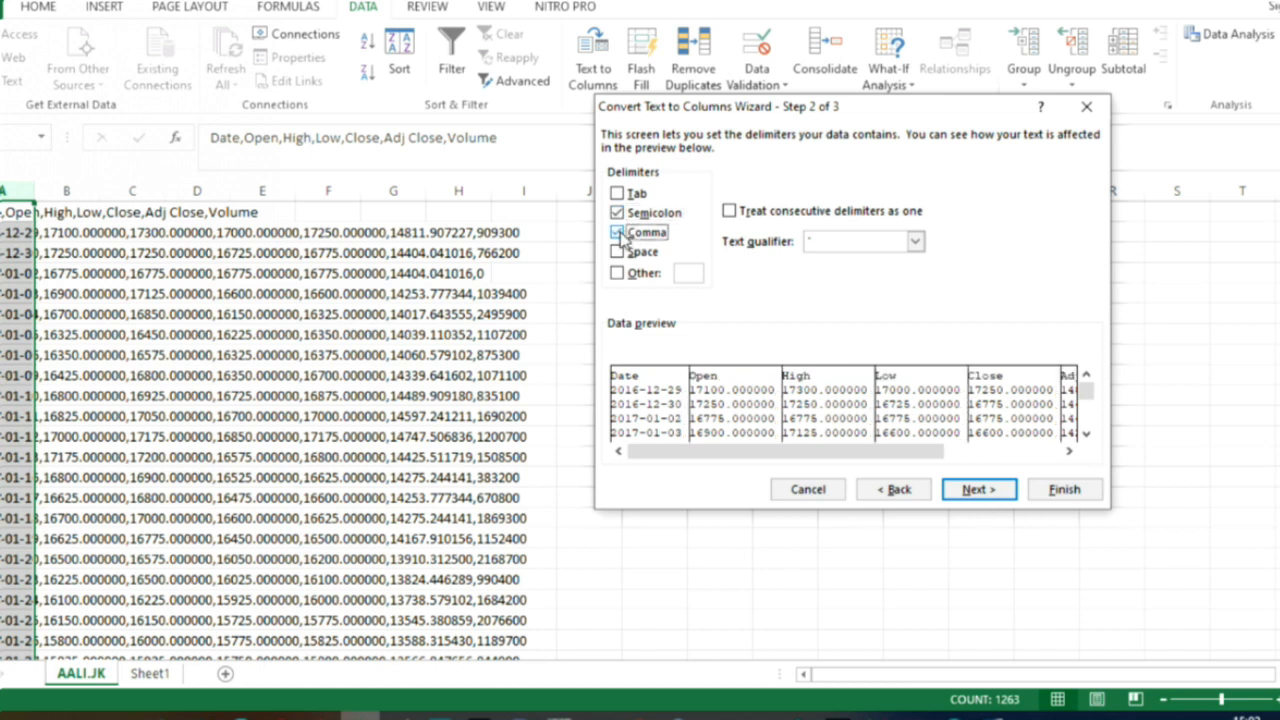
click(620, 253)
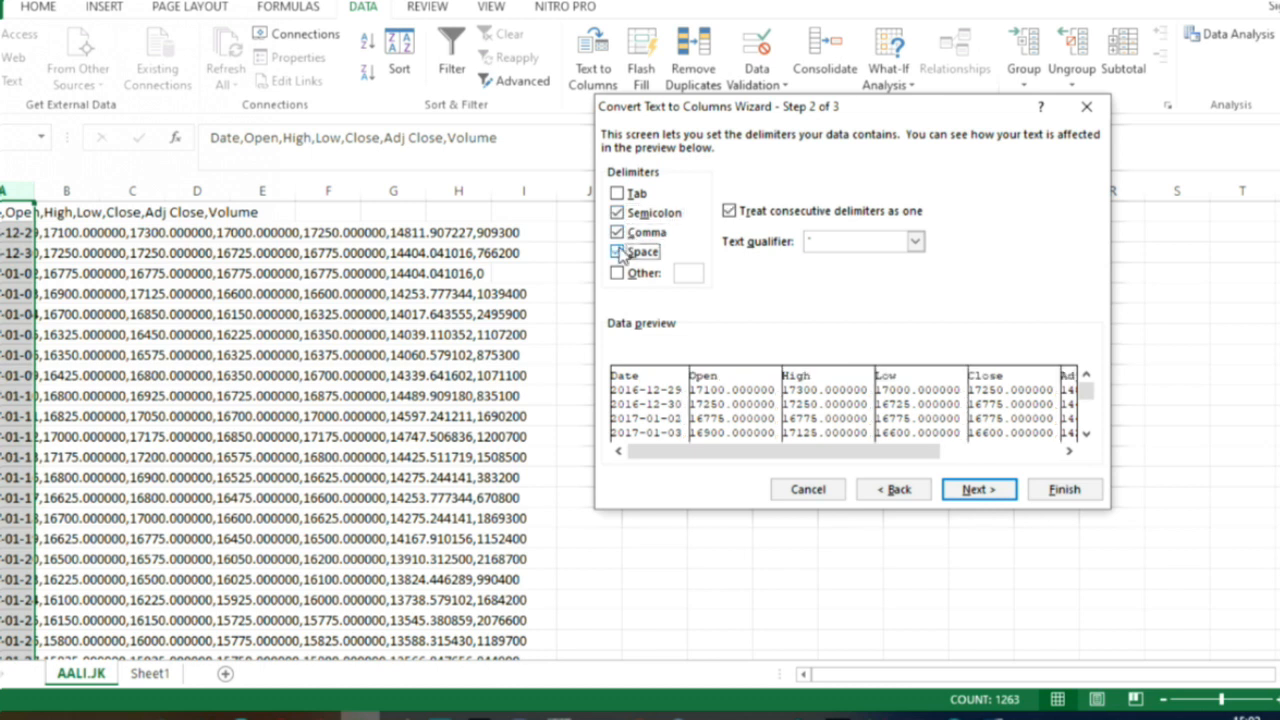
click(617, 273)
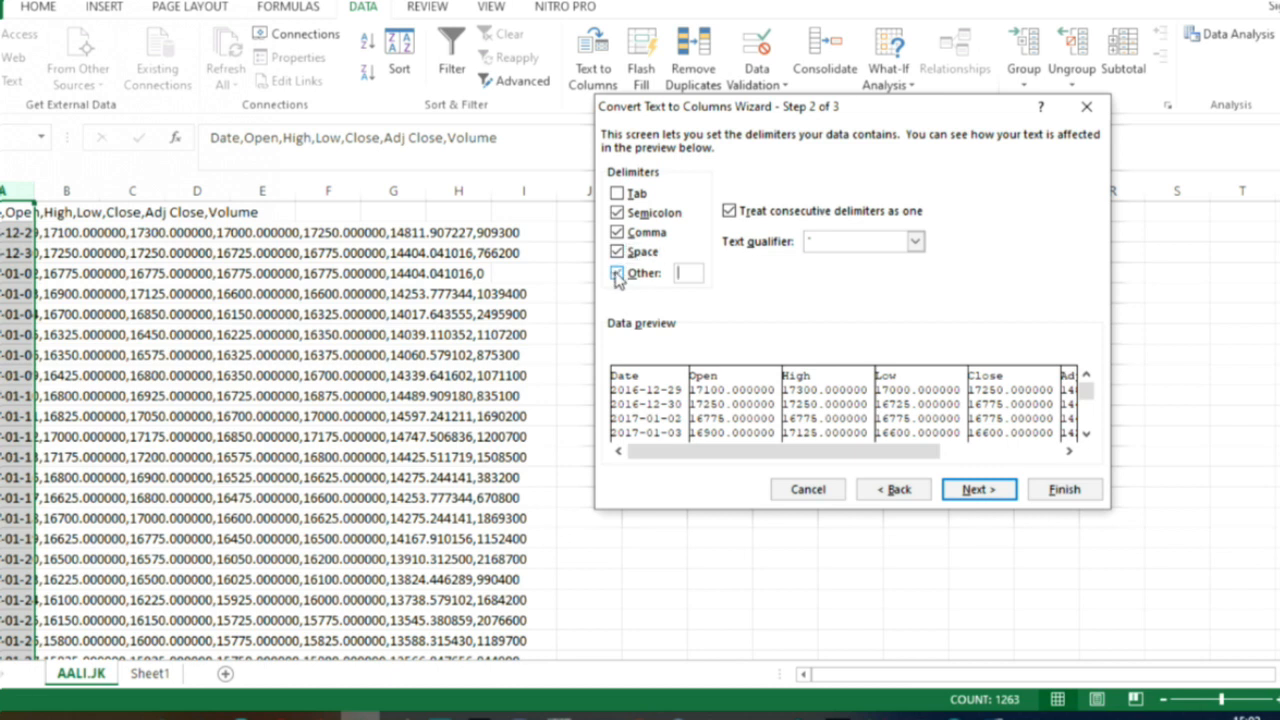
click(618, 194)
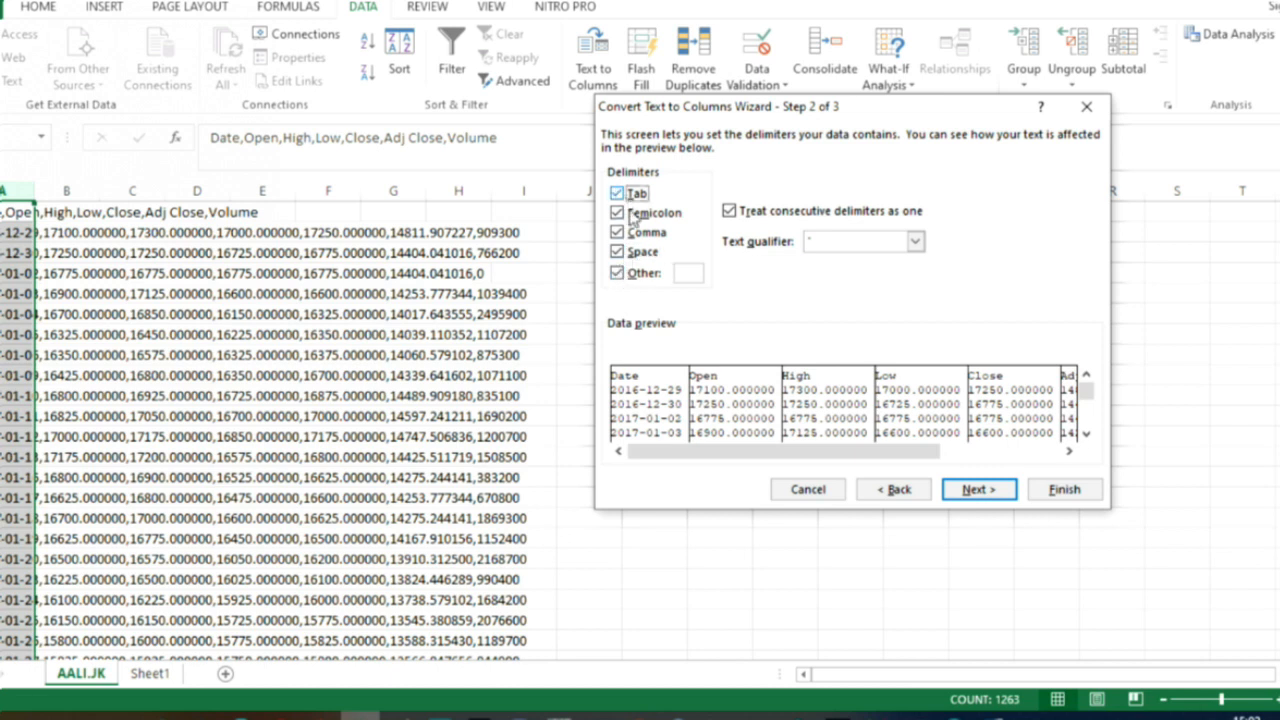
click(617, 272)
click(617, 253)
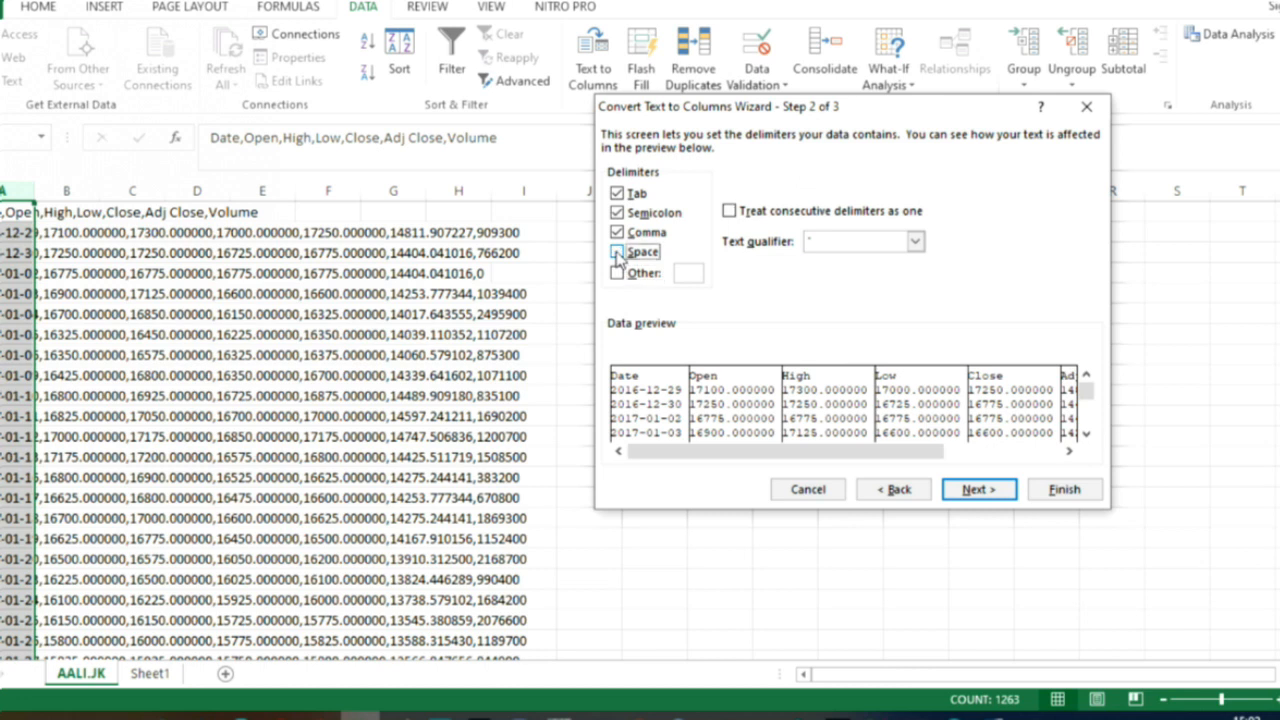
Step: Set the text qualifier to the single quote and finish the conversion with General format and destination $A$1
click(822, 244)
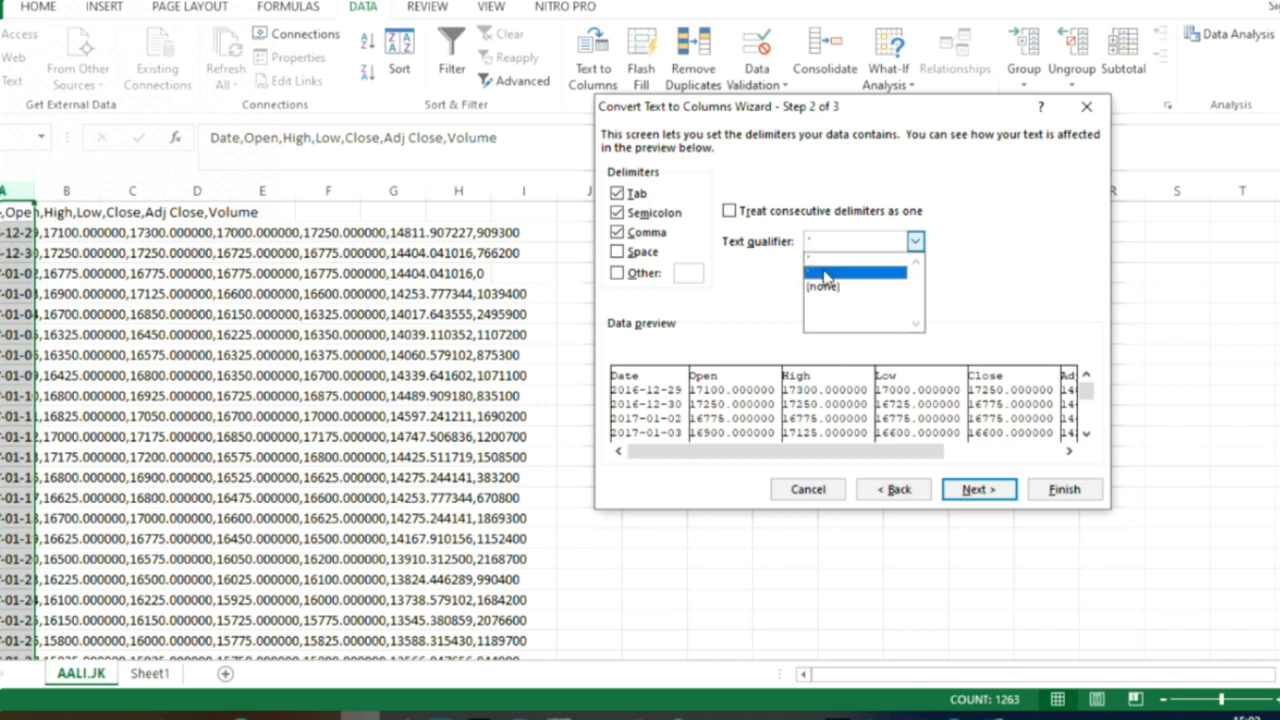
click(822, 274)
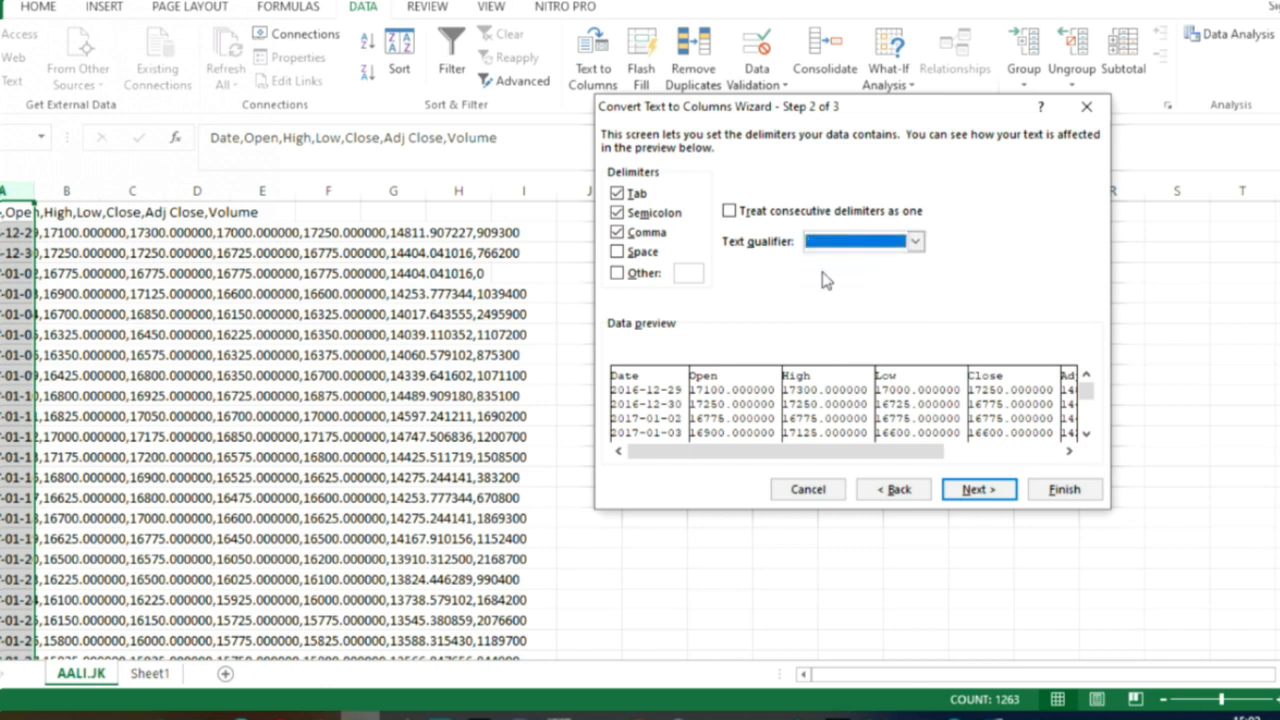
click(976, 489)
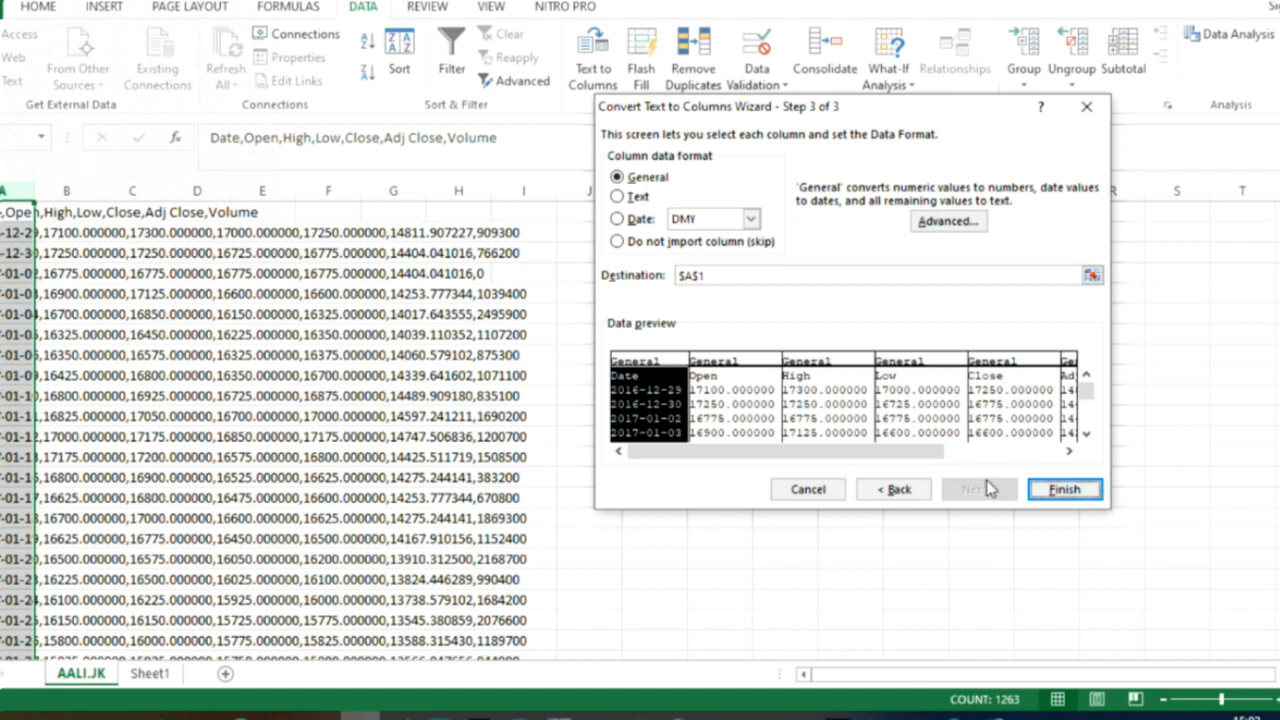
click(1063, 489)
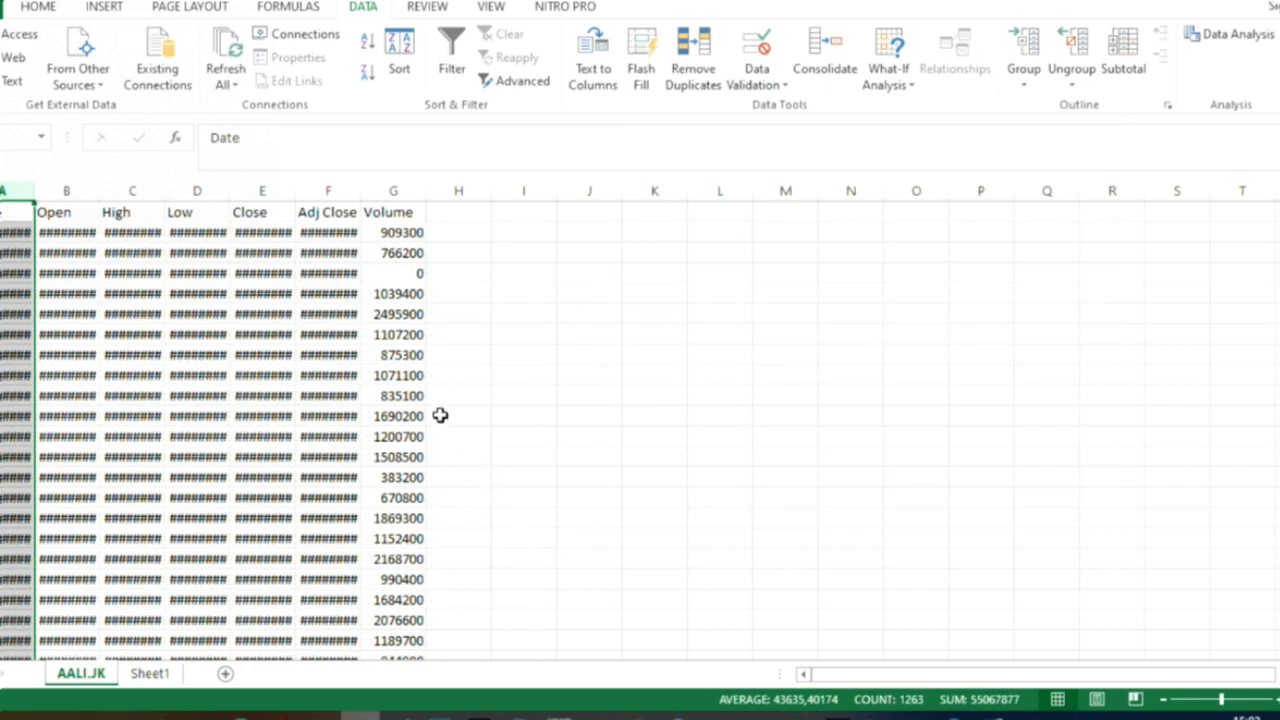
Step: Auto-fit the widths of columns A through G so the dates, prices and volumes fit their cells
double_click(100, 191)
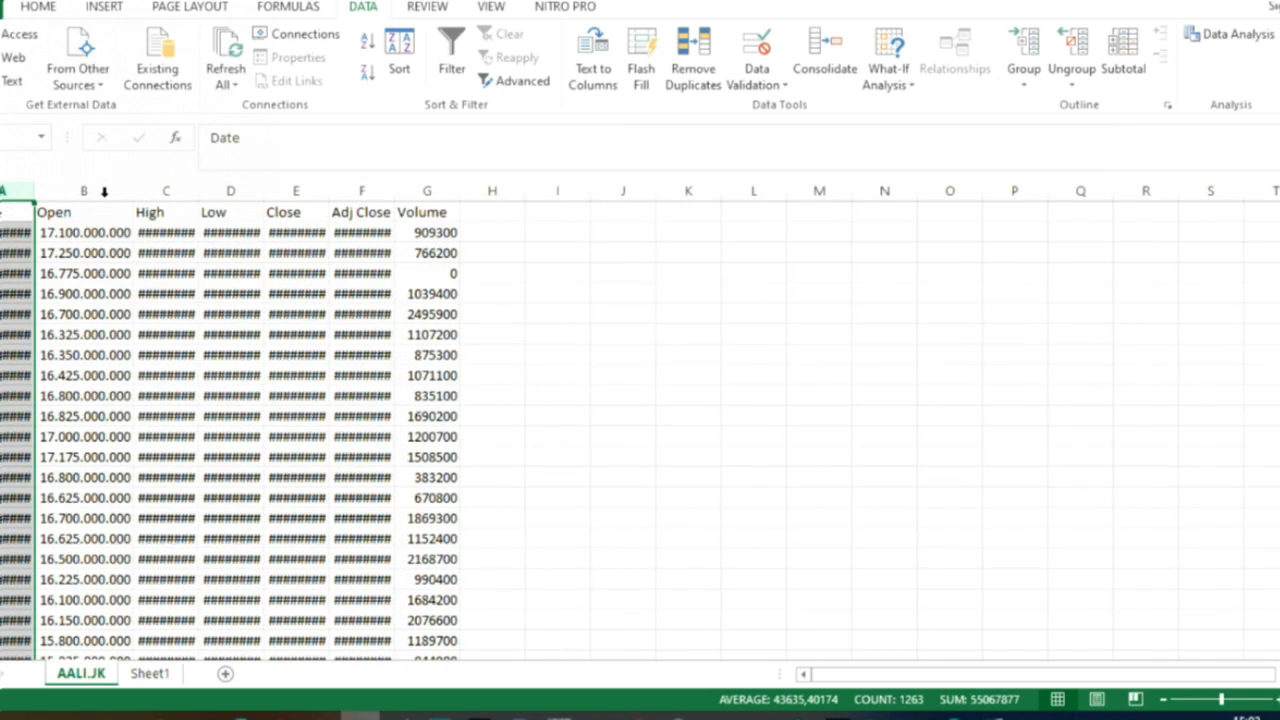
click(108, 191)
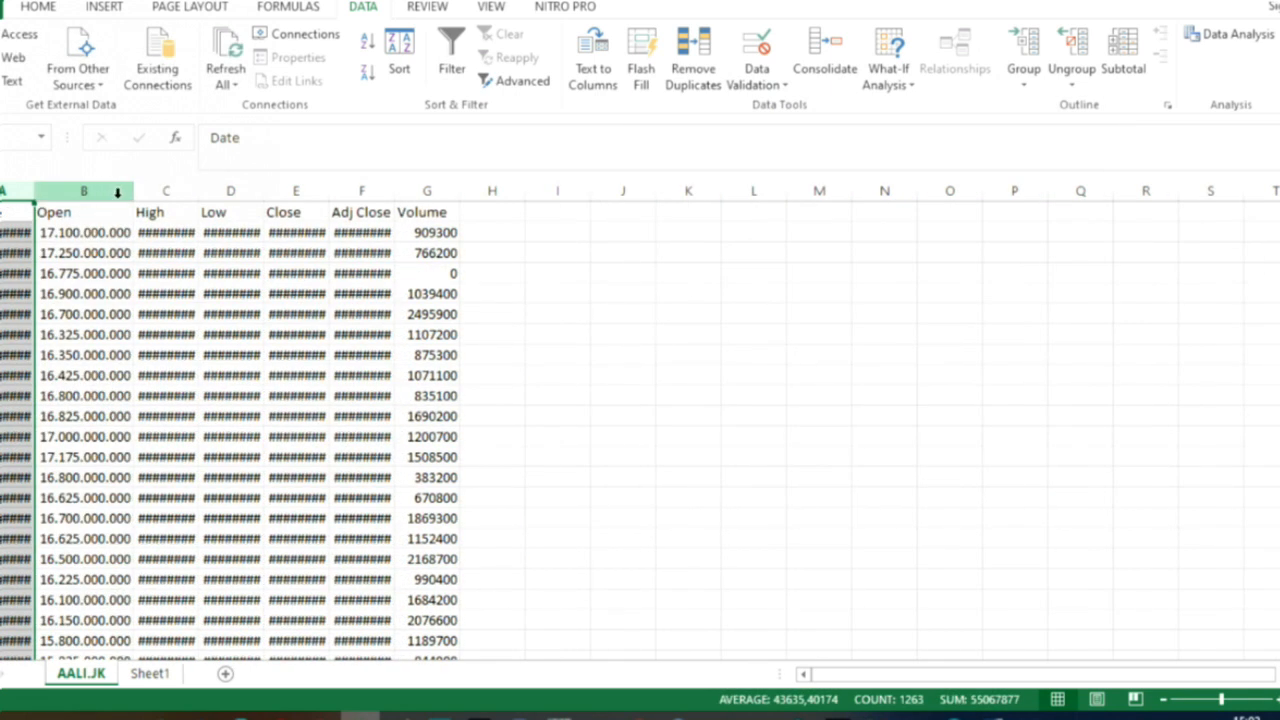
double_click(201, 192)
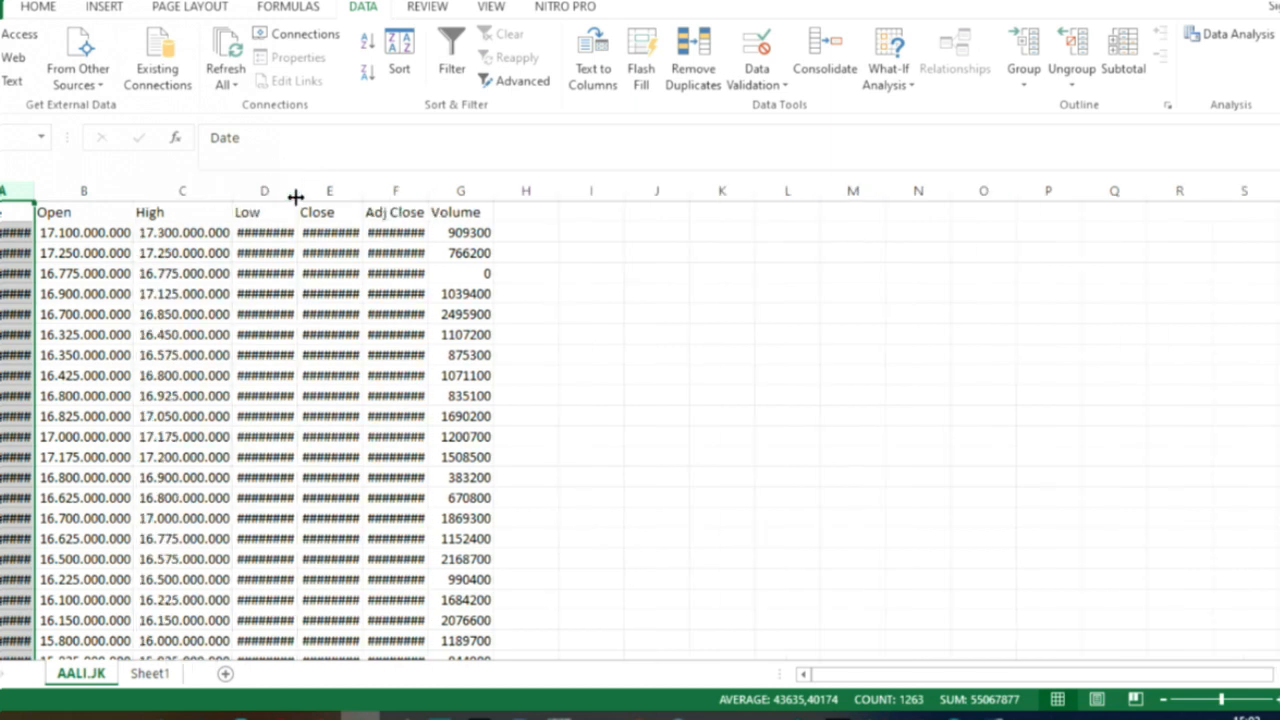
double_click(297, 192)
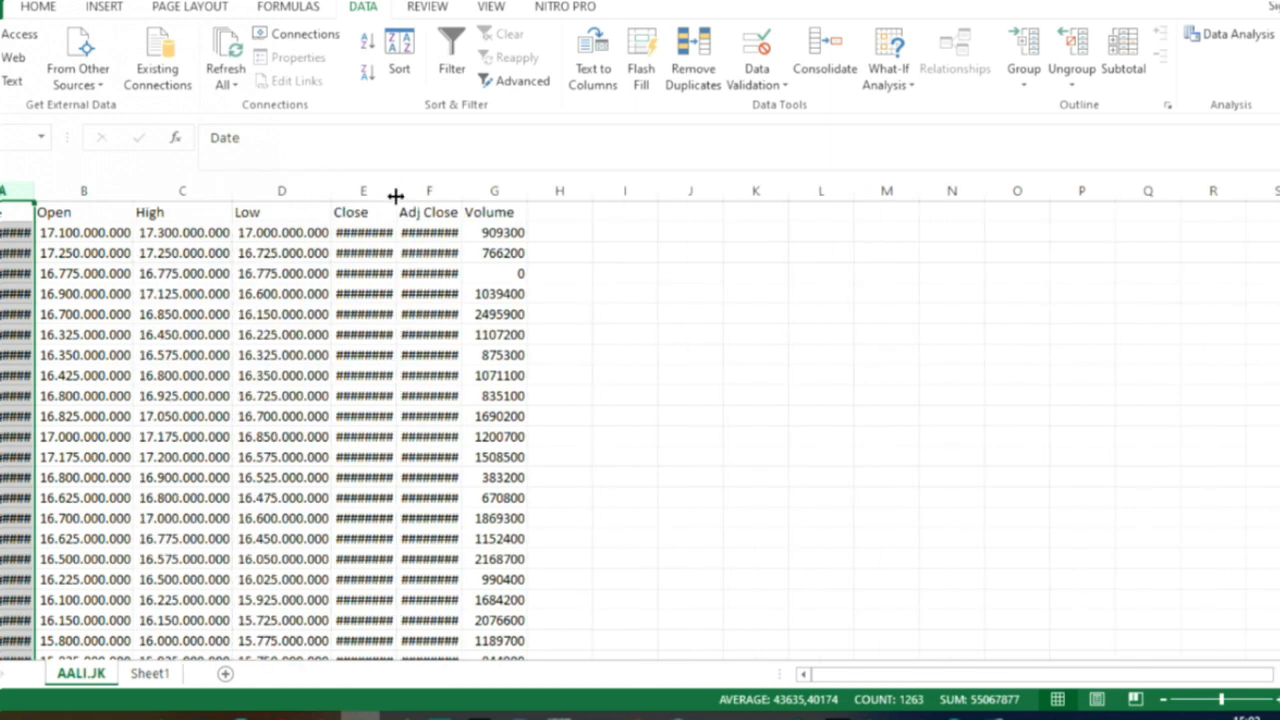
double_click(396, 193)
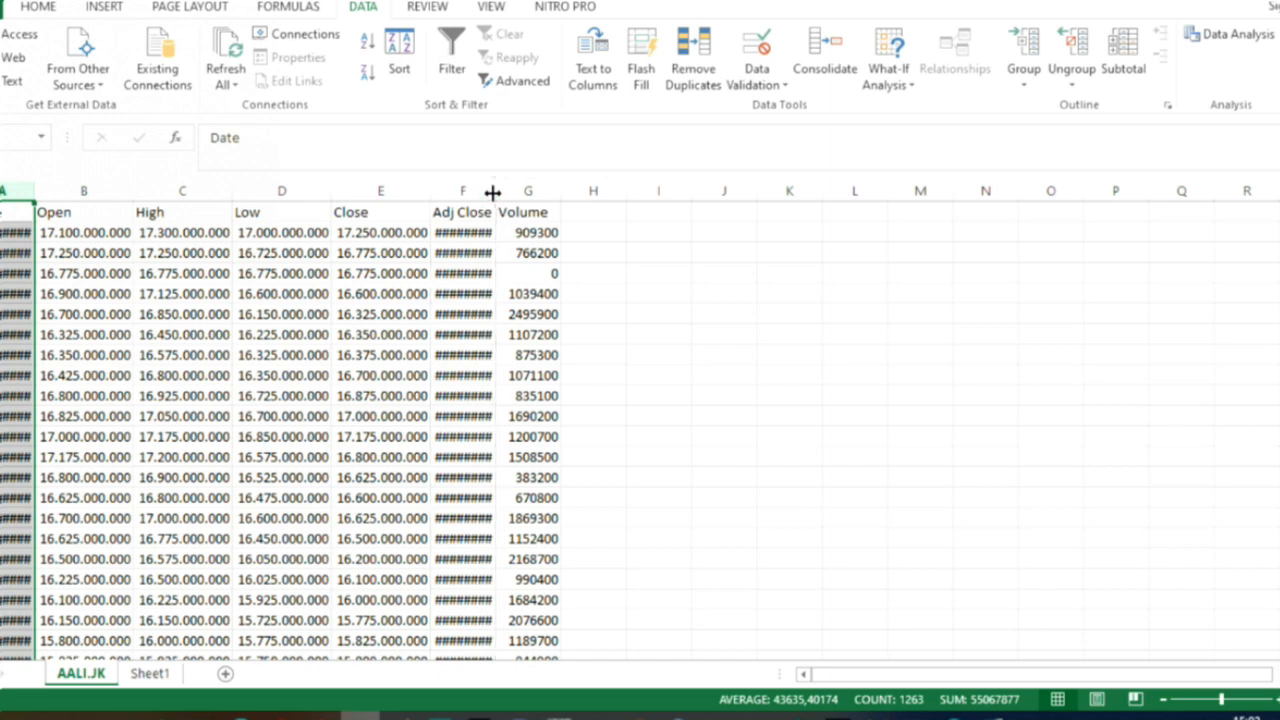
double_click(493, 192)
double_click(598, 192)
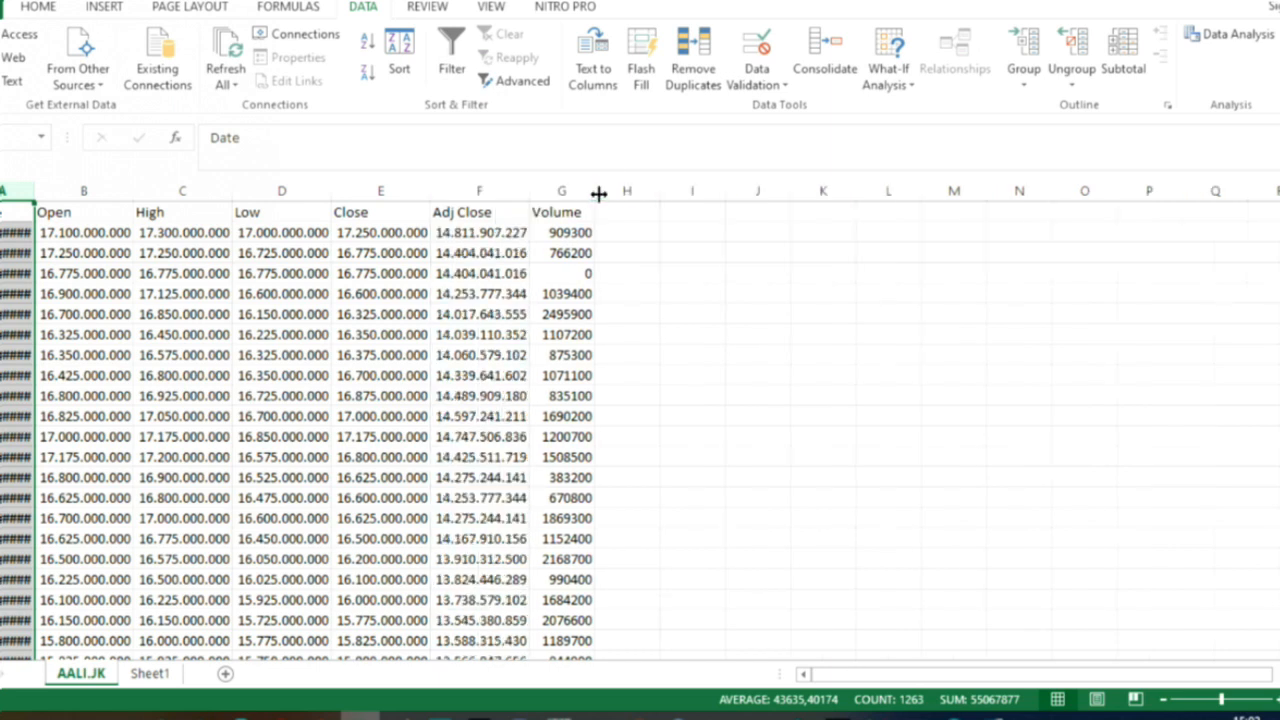
double_click(35, 191)
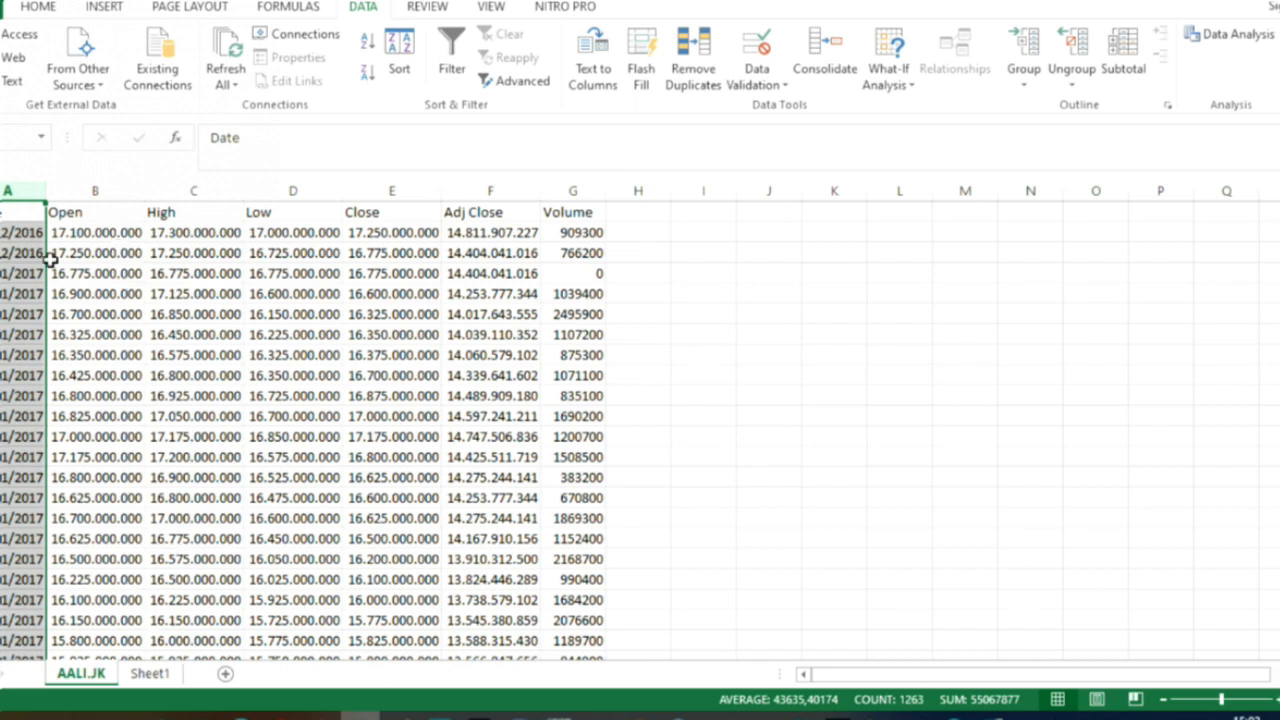
Step: Copy the entire AALI.JK sheet and paste it into Sheet1 starting at cell A1
key(ctrl+a)
click(49, 9)
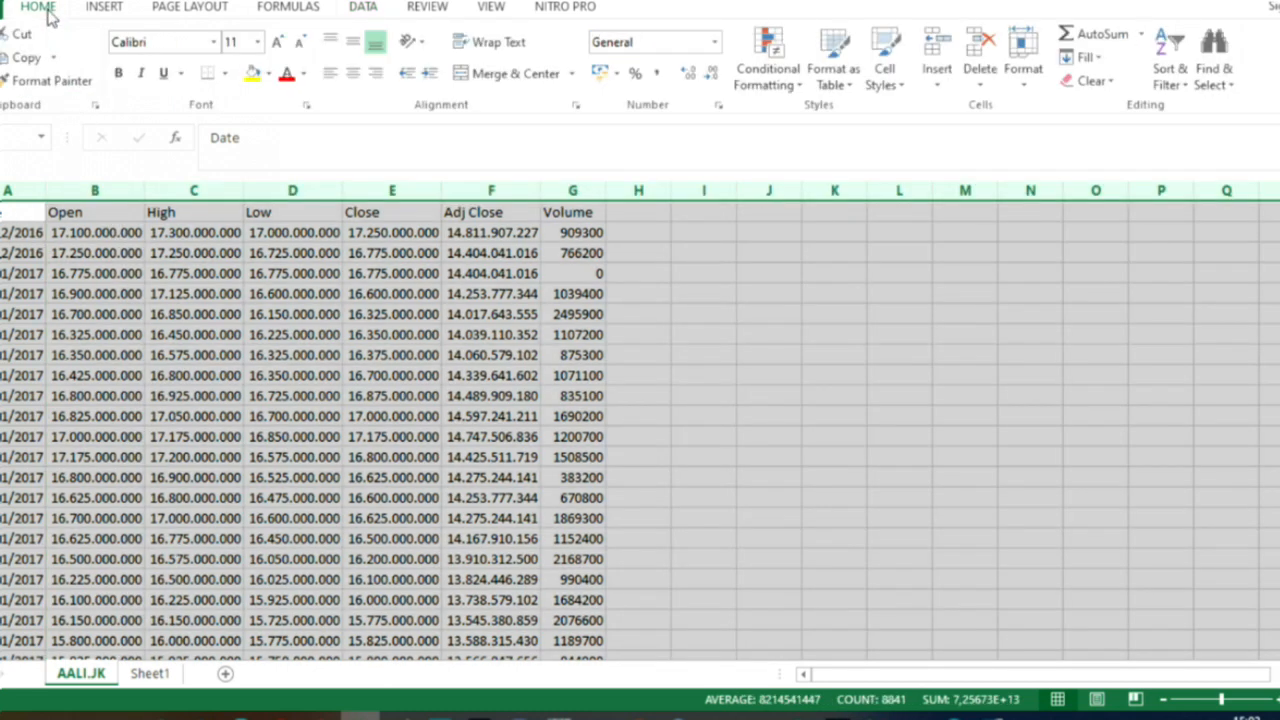
click(27, 57)
click(150, 673)
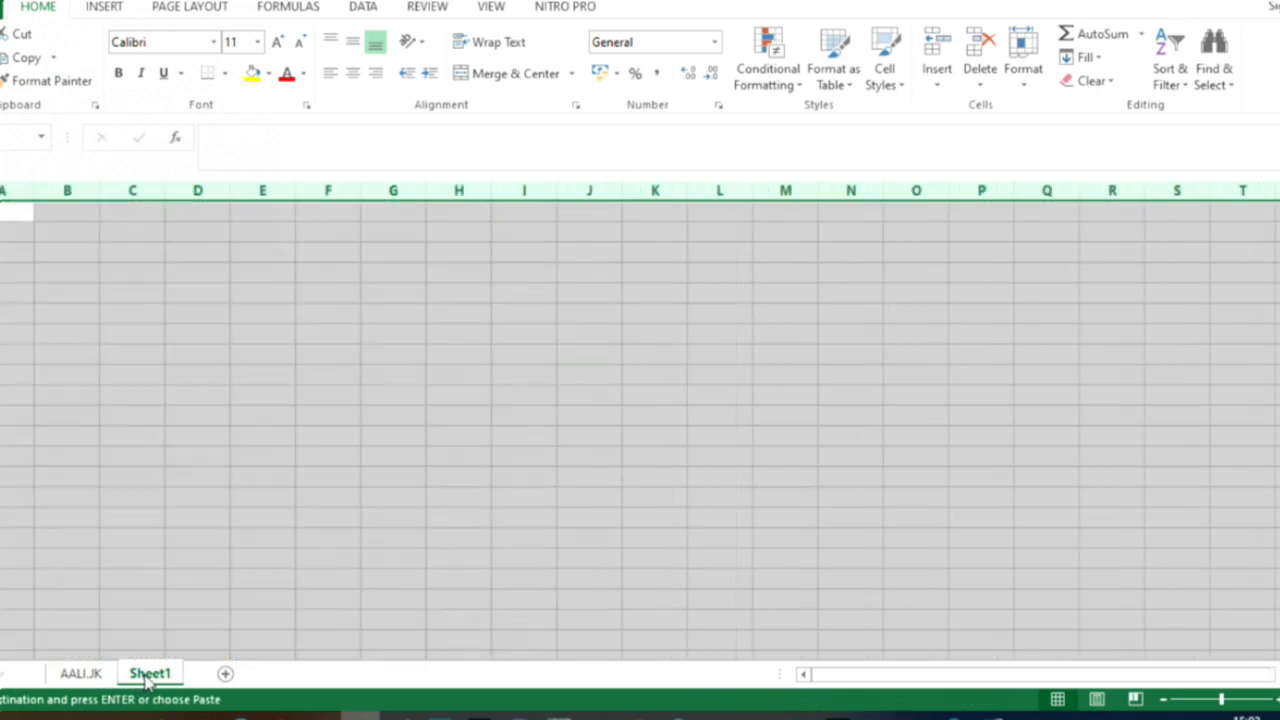
click(14, 210)
key(ctrl+v)
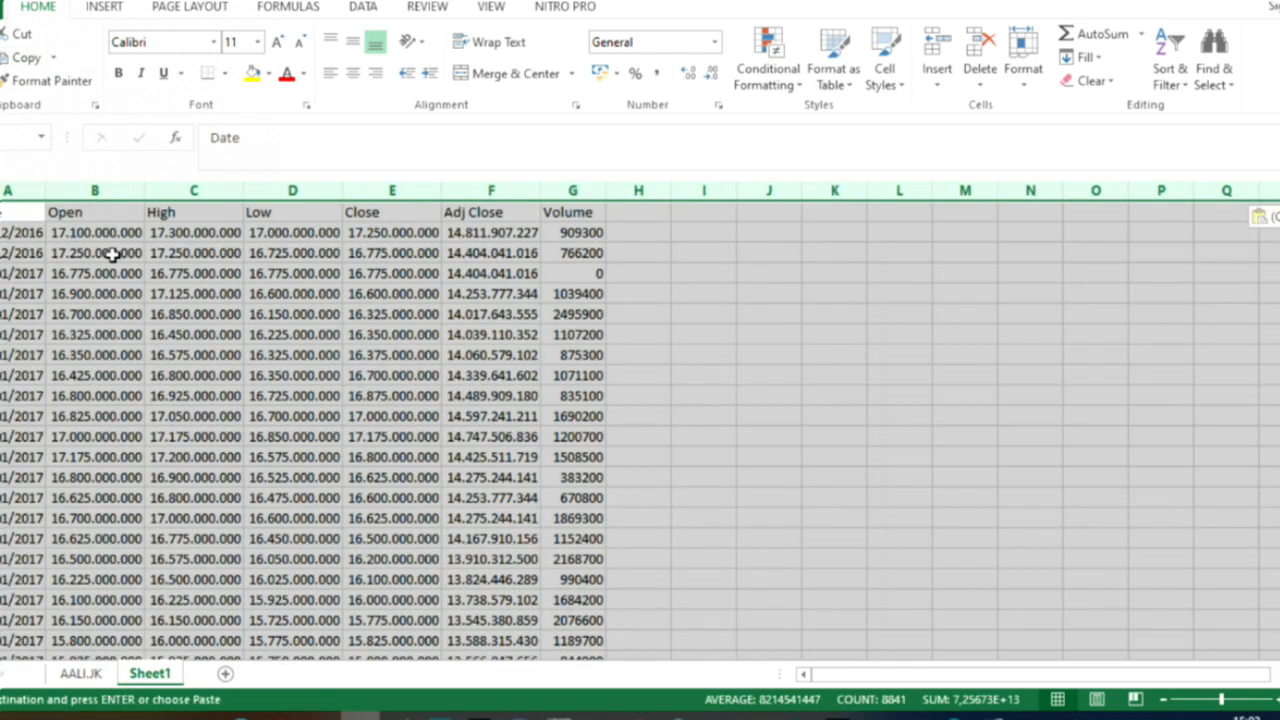
Step: In Sheet1 cell B2, enter the formula +AALI.JK!B2/1000000 to scale down the first Open price
click(89, 234)
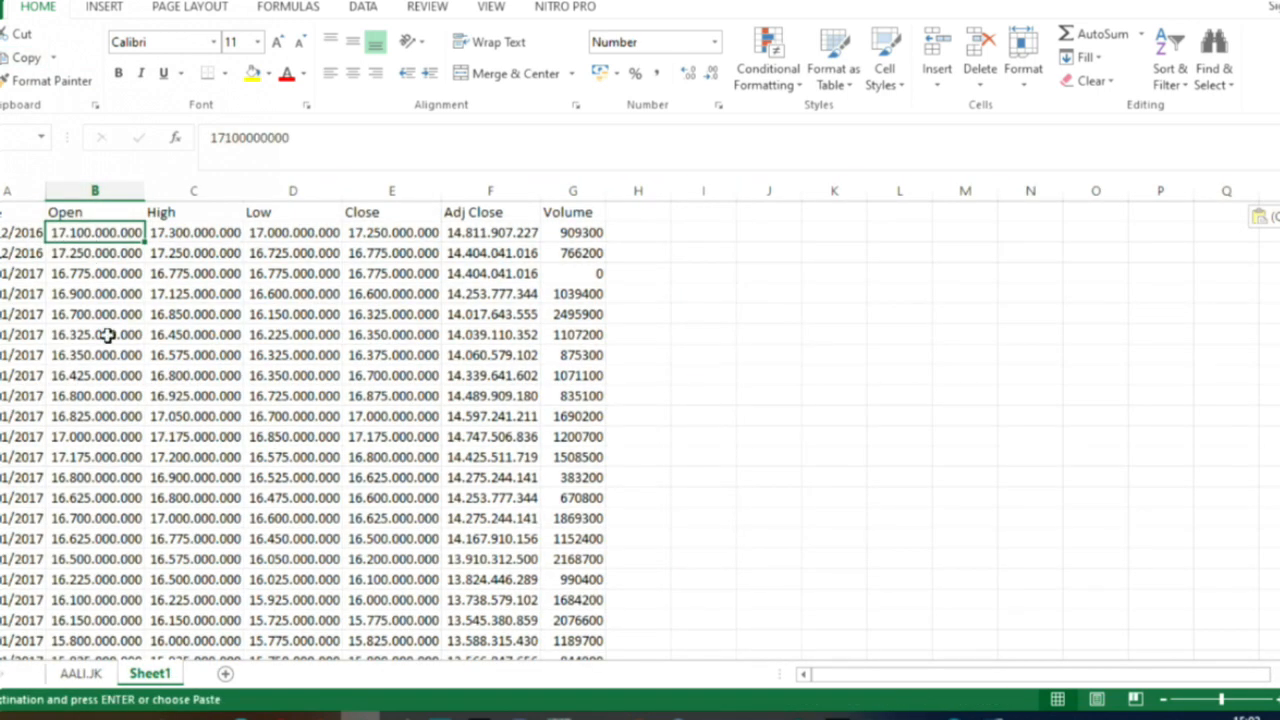
text(+)
click(80, 673)
click(124, 234)
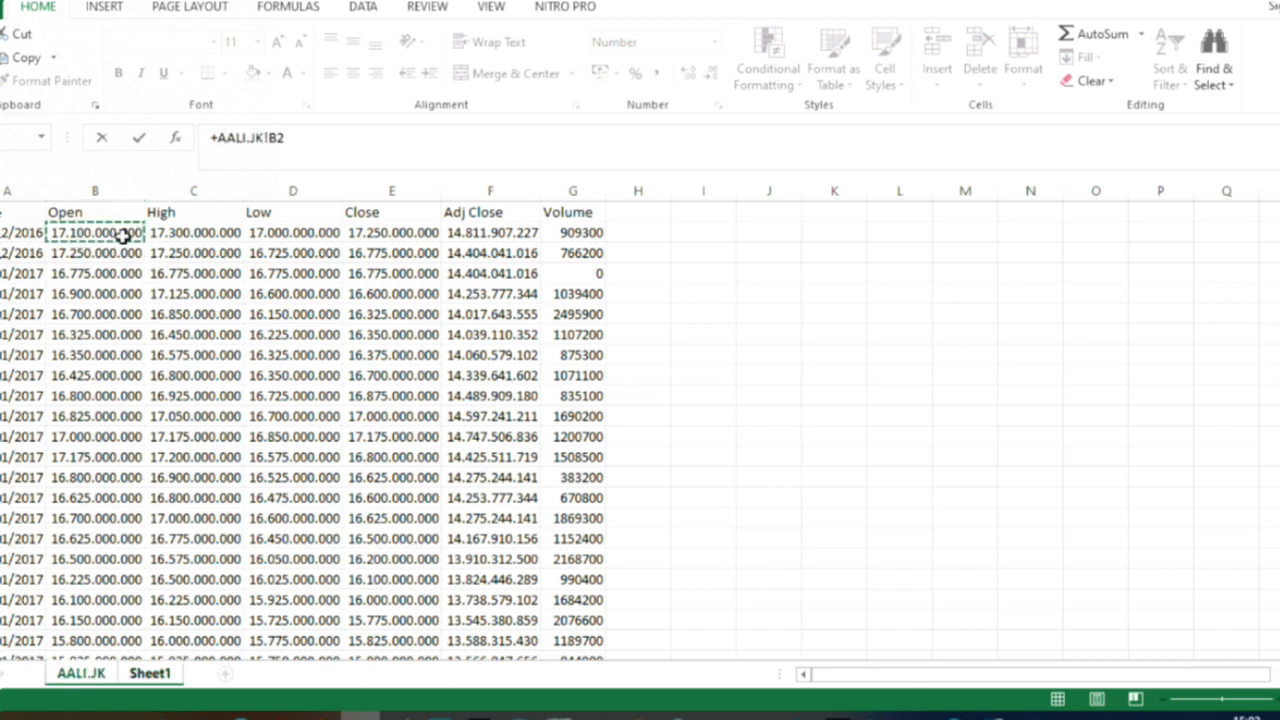
text(/1000000)
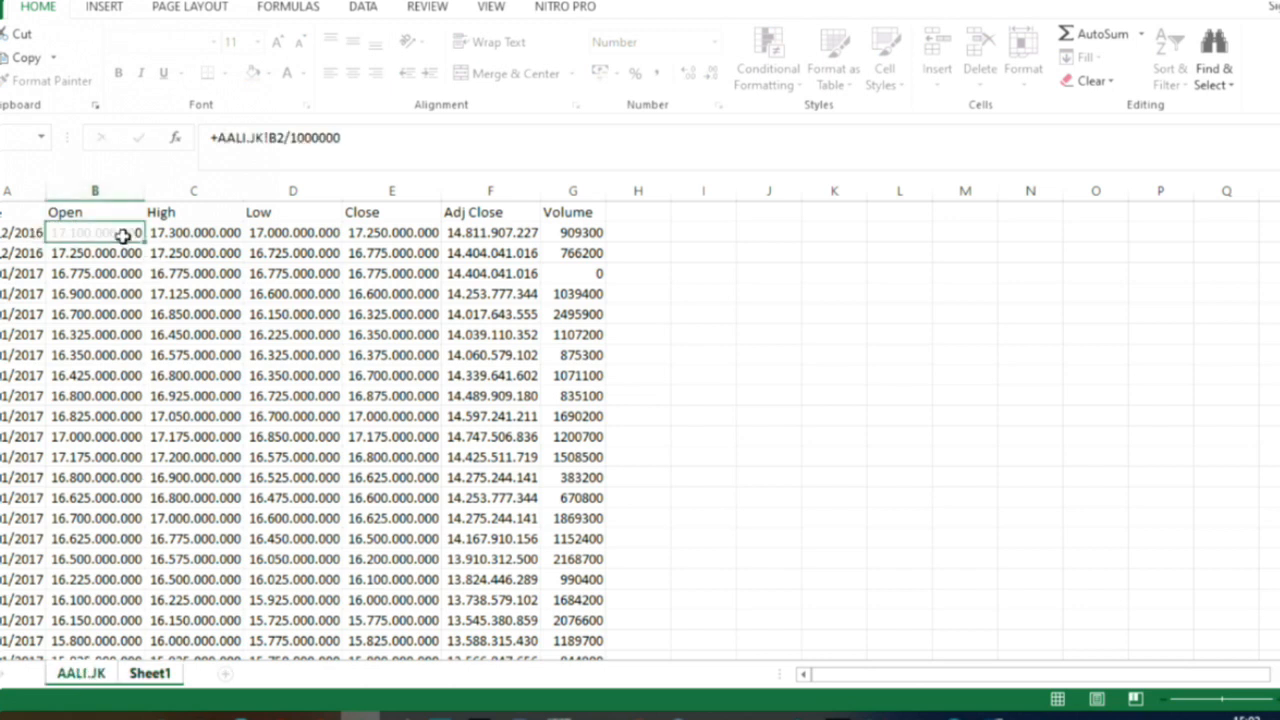
key(Return)
Step: Fill the B2 formula across to the Adj Close column and down through all data rows
click(135, 234)
drag(145, 243, 505, 250)
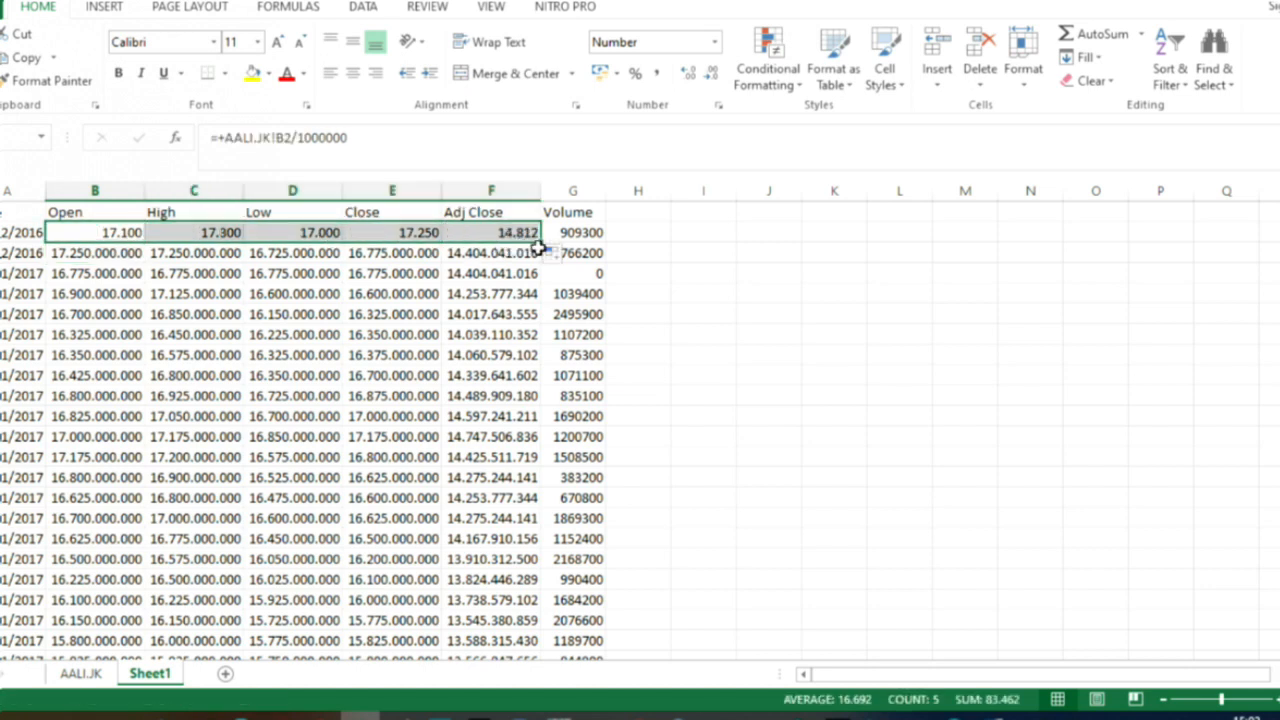
double_click(538, 243)
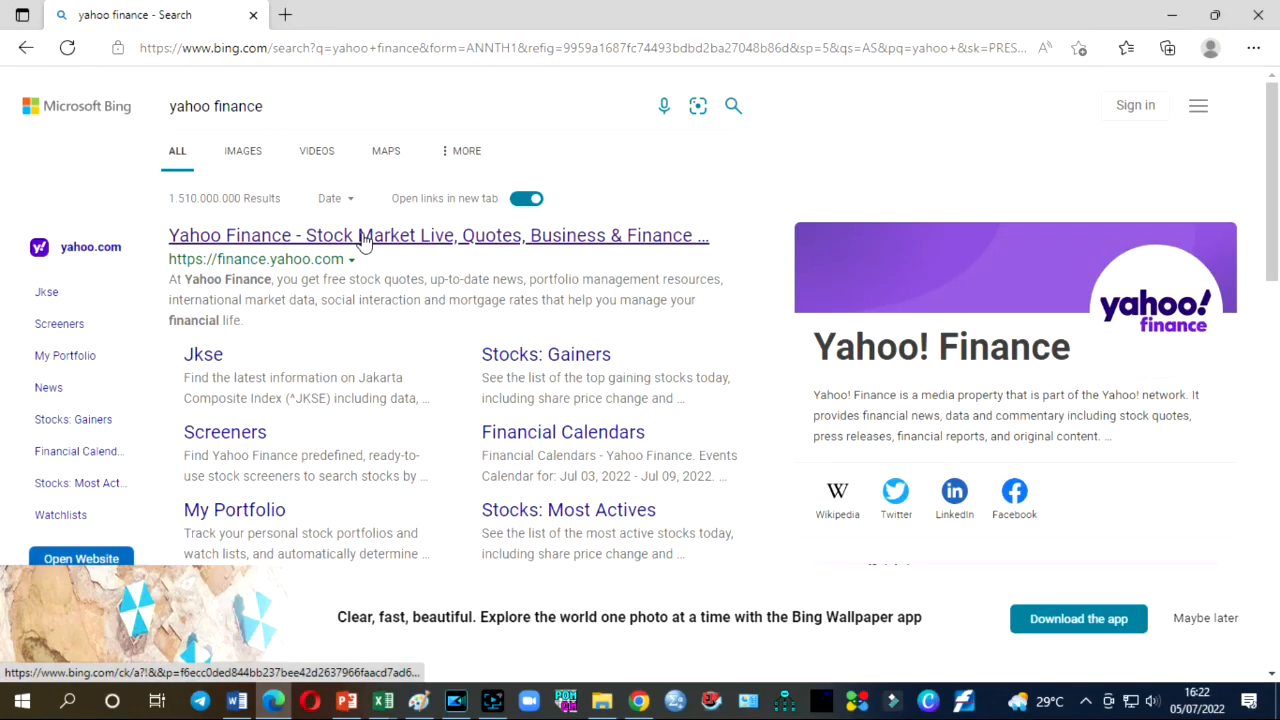
Step: Switch to the browser, open Yahoo Finance from the search results in a new tab and look up the symbol JKSE
right_click(366, 240)
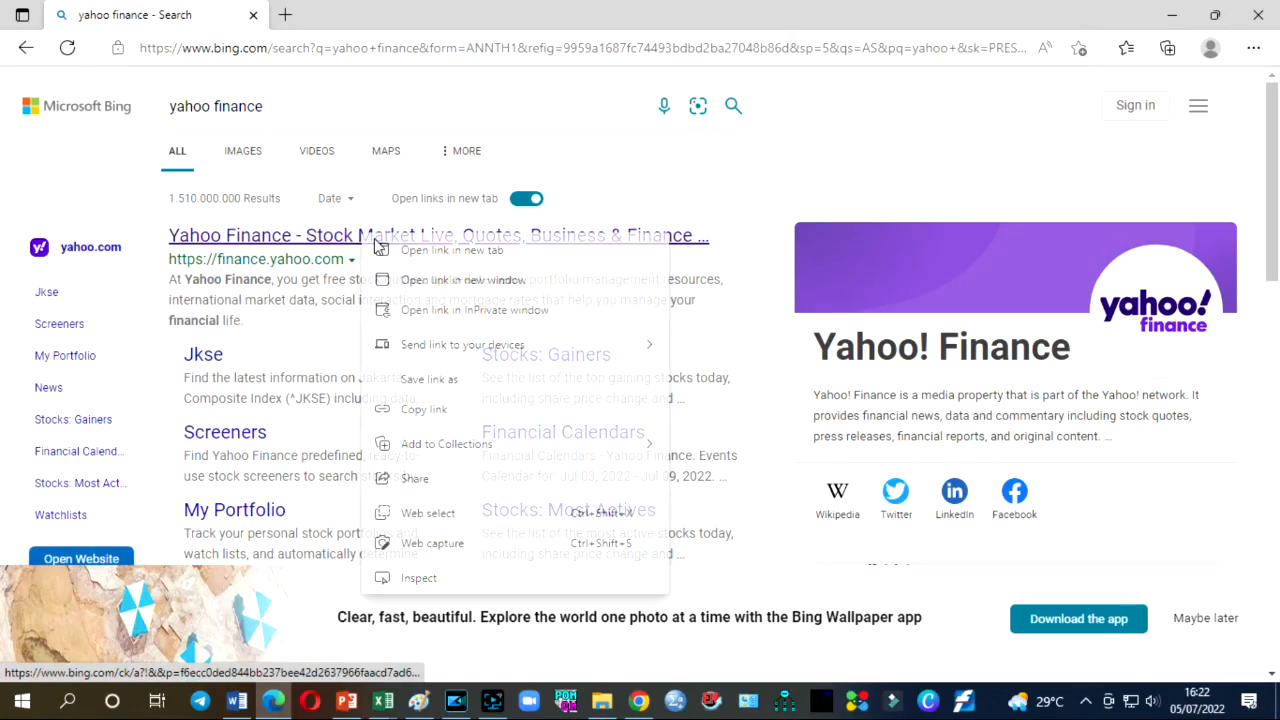
click(434, 251)
click(380, 14)
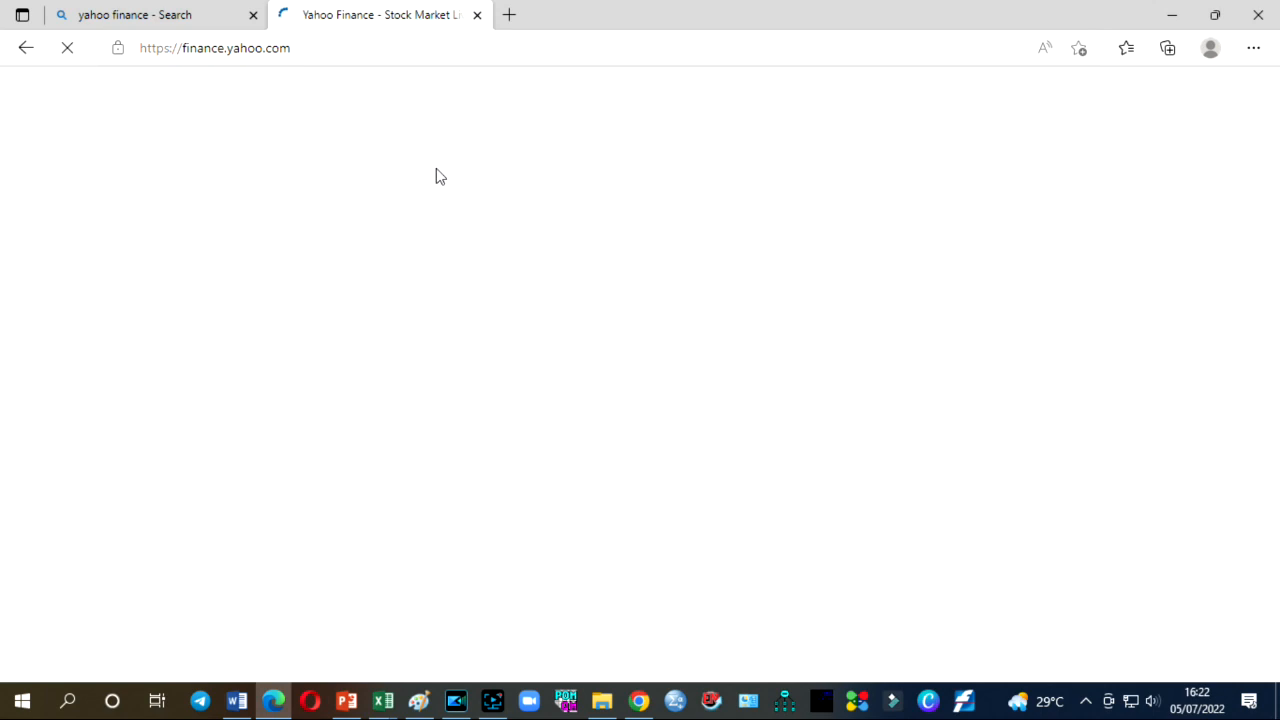
click(349, 119)
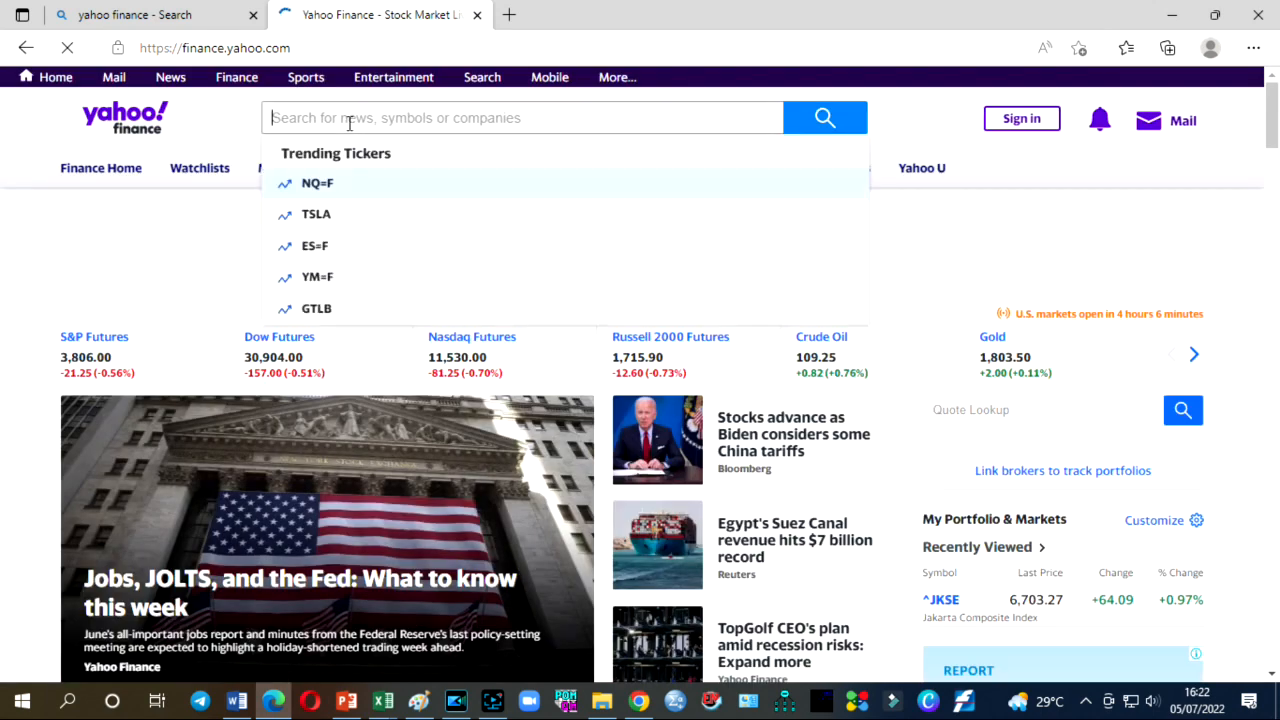
text(JKS)
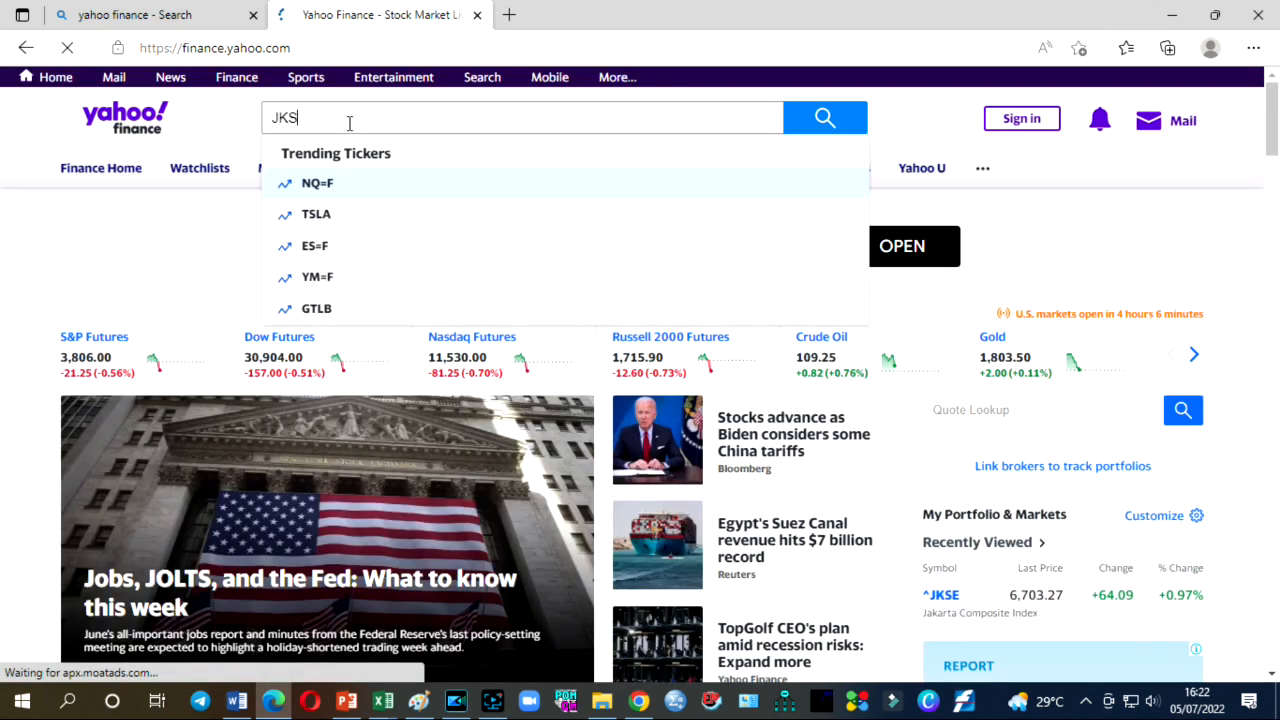
text(E)
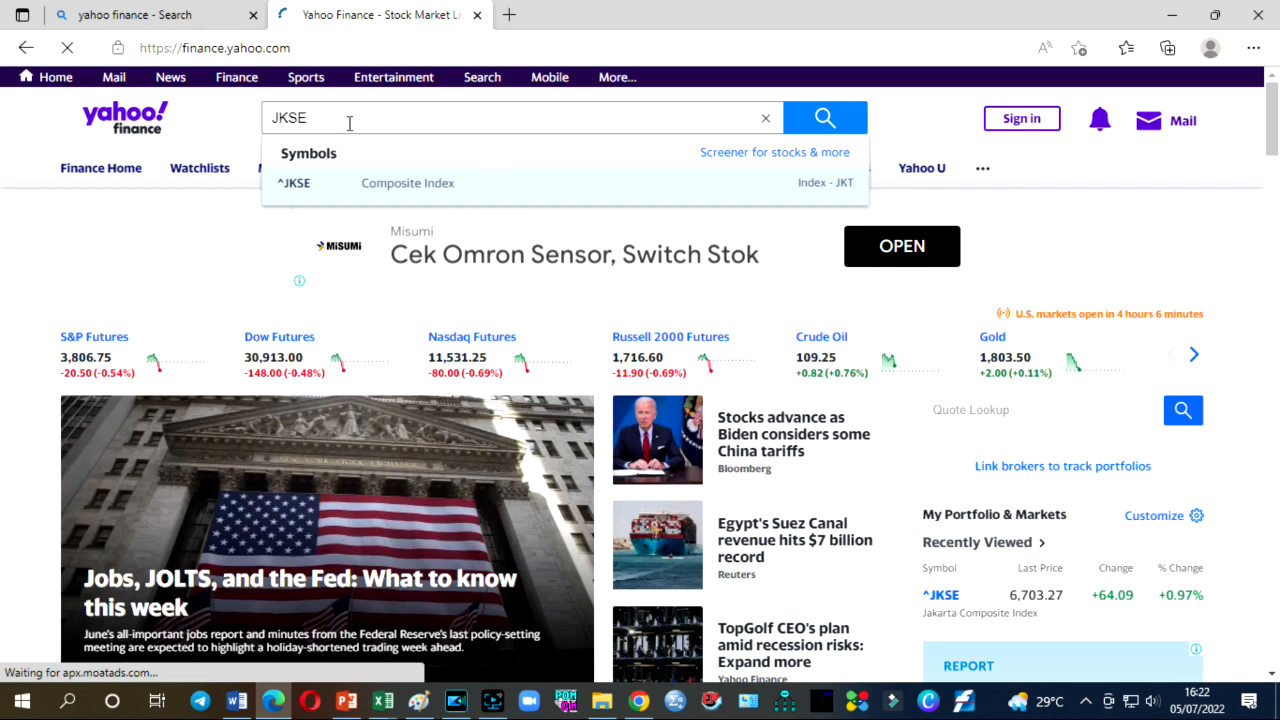
key(Return)
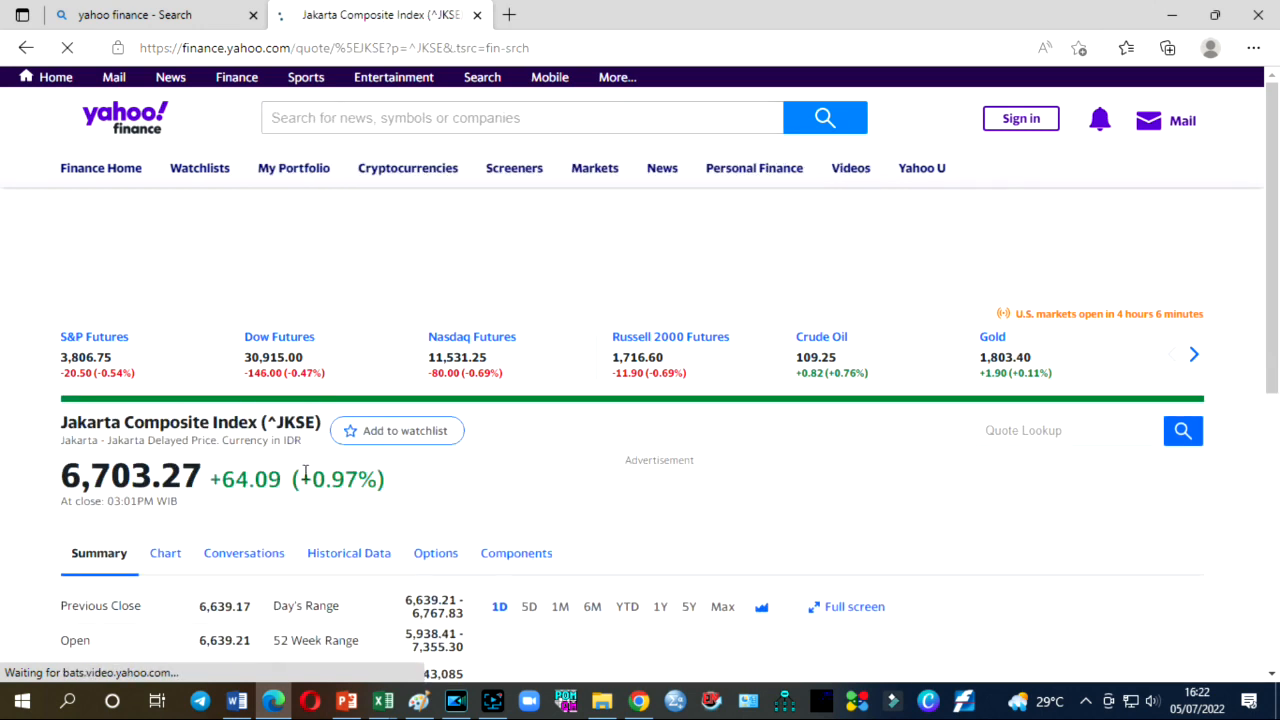
Step: Open the Historical Data of the Jakarta Composite Index (^JKSE)
scroll(333, 470, down, 1)
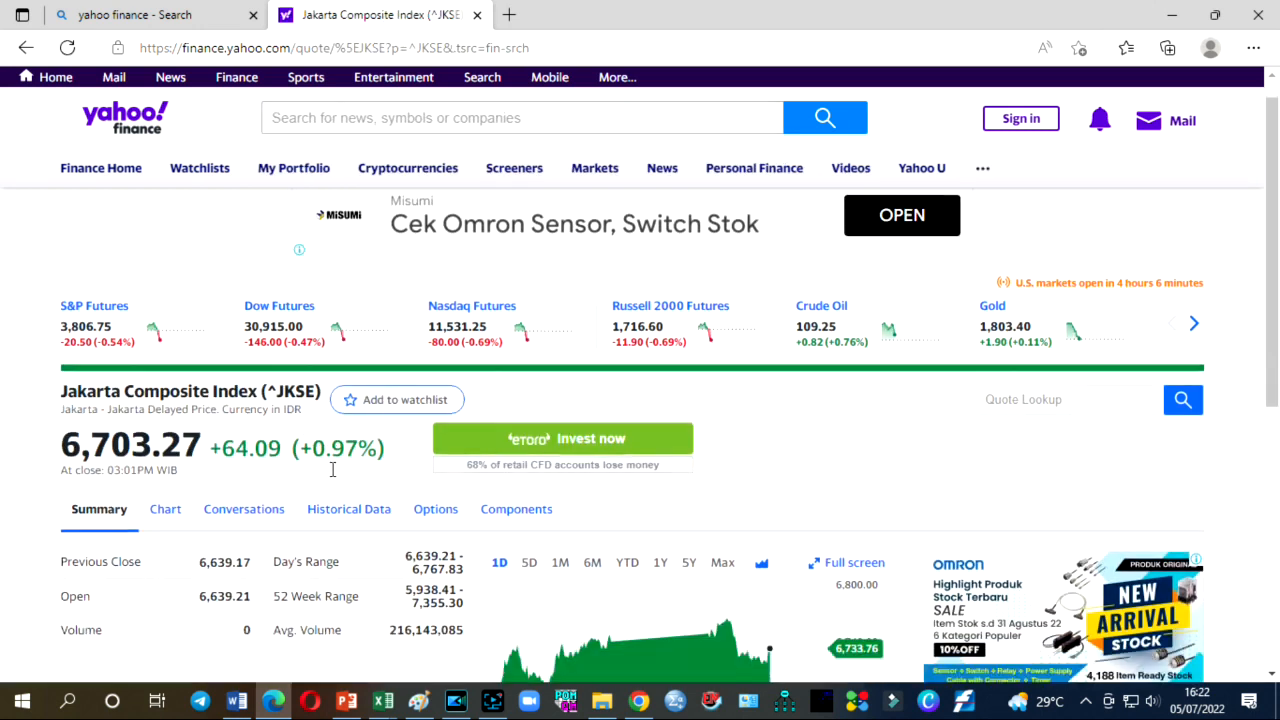
scroll(333, 470, down, 3)
scroll(340, 474, up, 3)
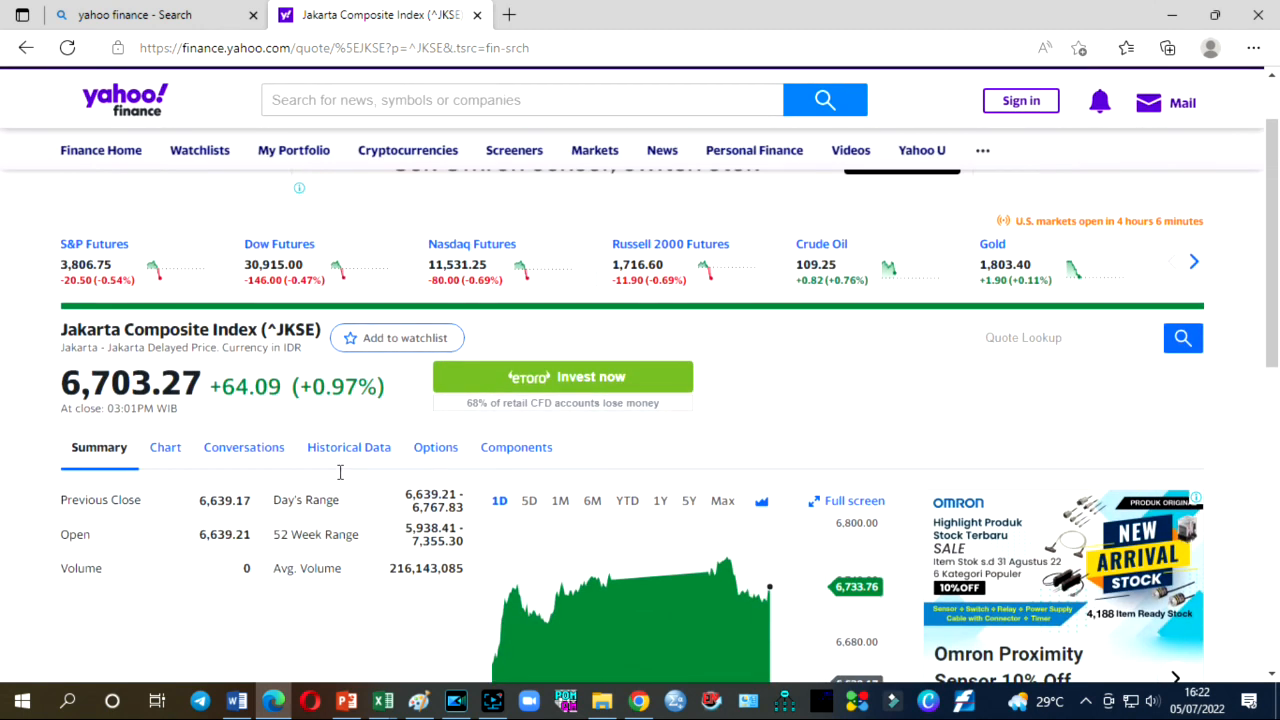
scroll(340, 472, up, 1)
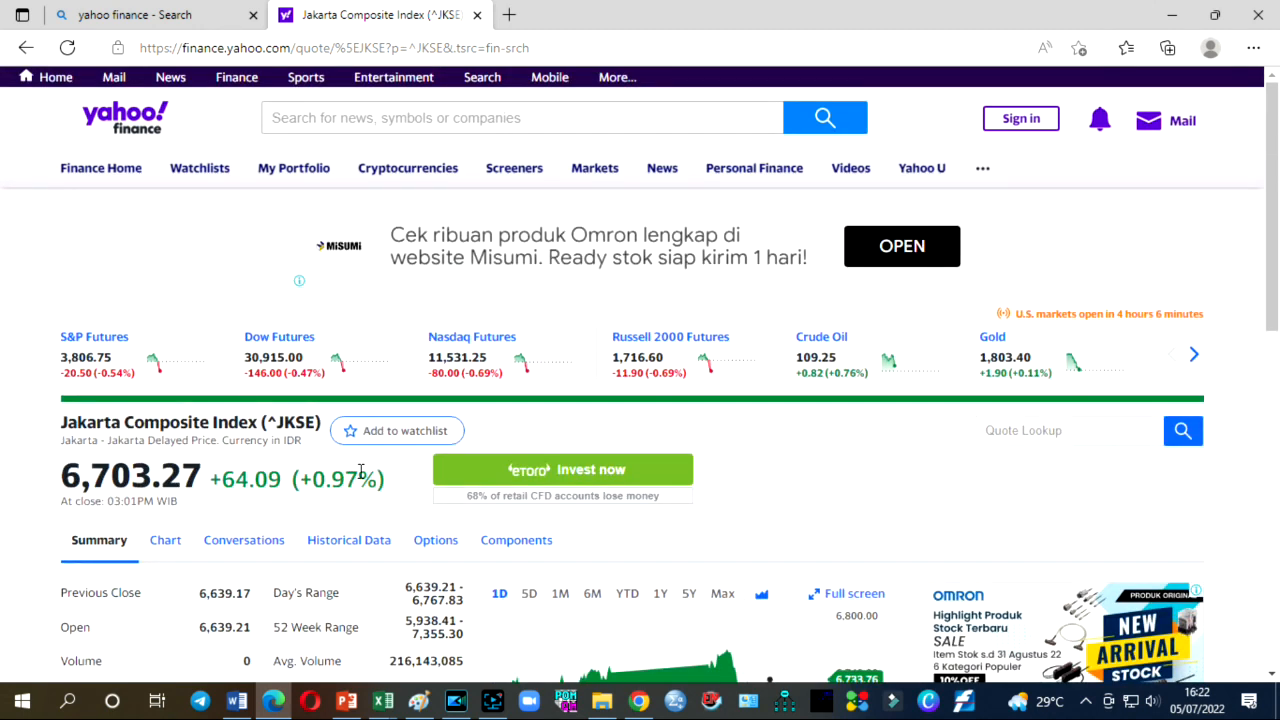
click(363, 549)
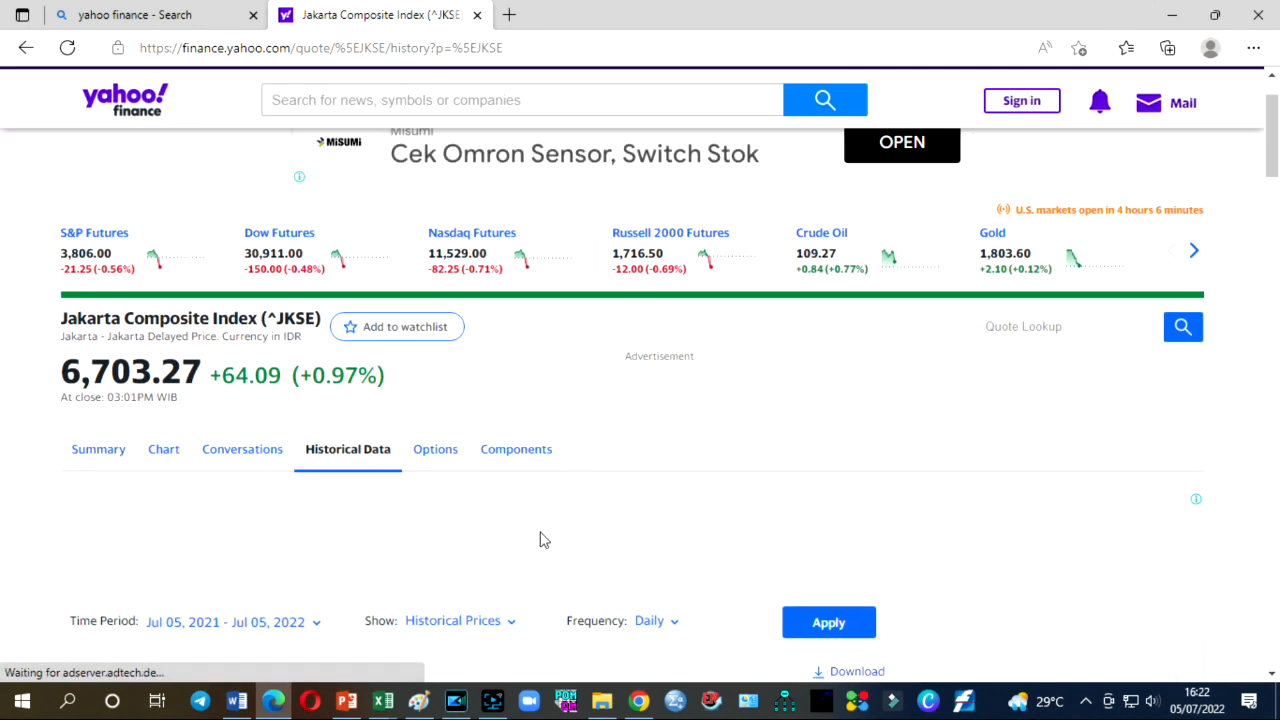
scroll(540, 537, down, 3)
scroll(540, 540, down, 1)
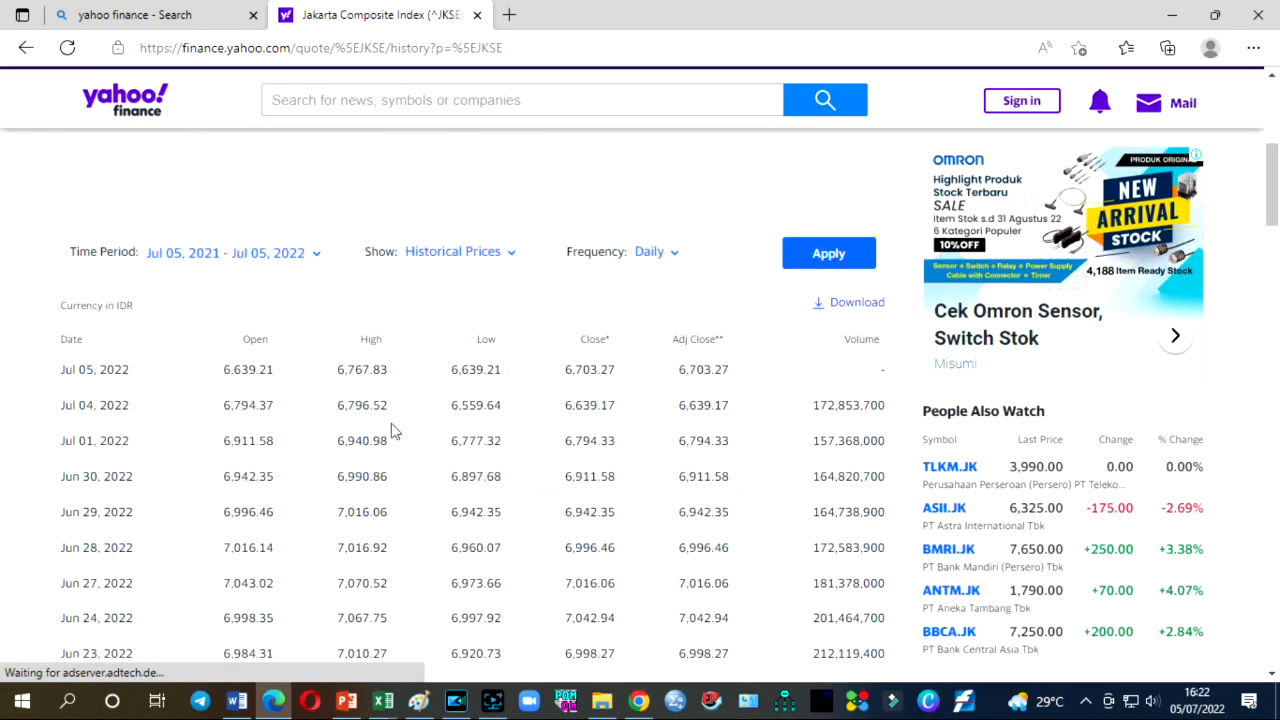
Step: Set the time period's start date to 01/12/2016, leaving the end date at 05/07/2022, and accept the range
click(316, 258)
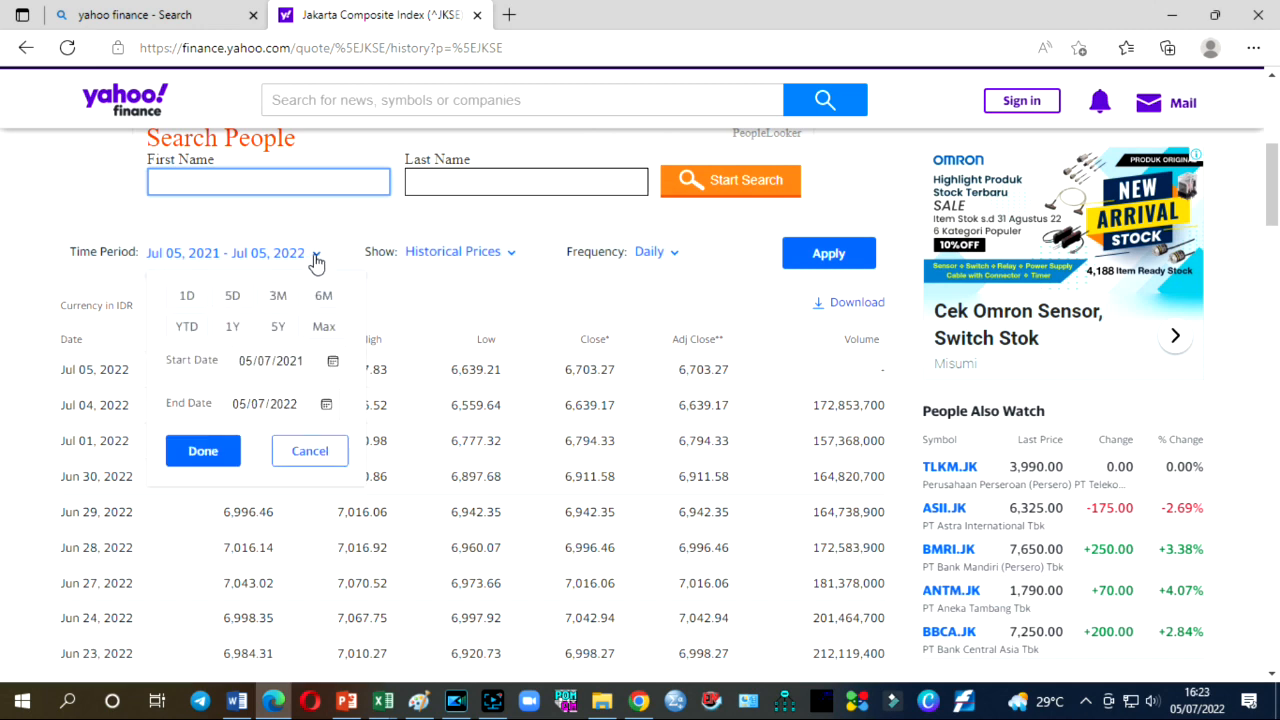
click(333, 361)
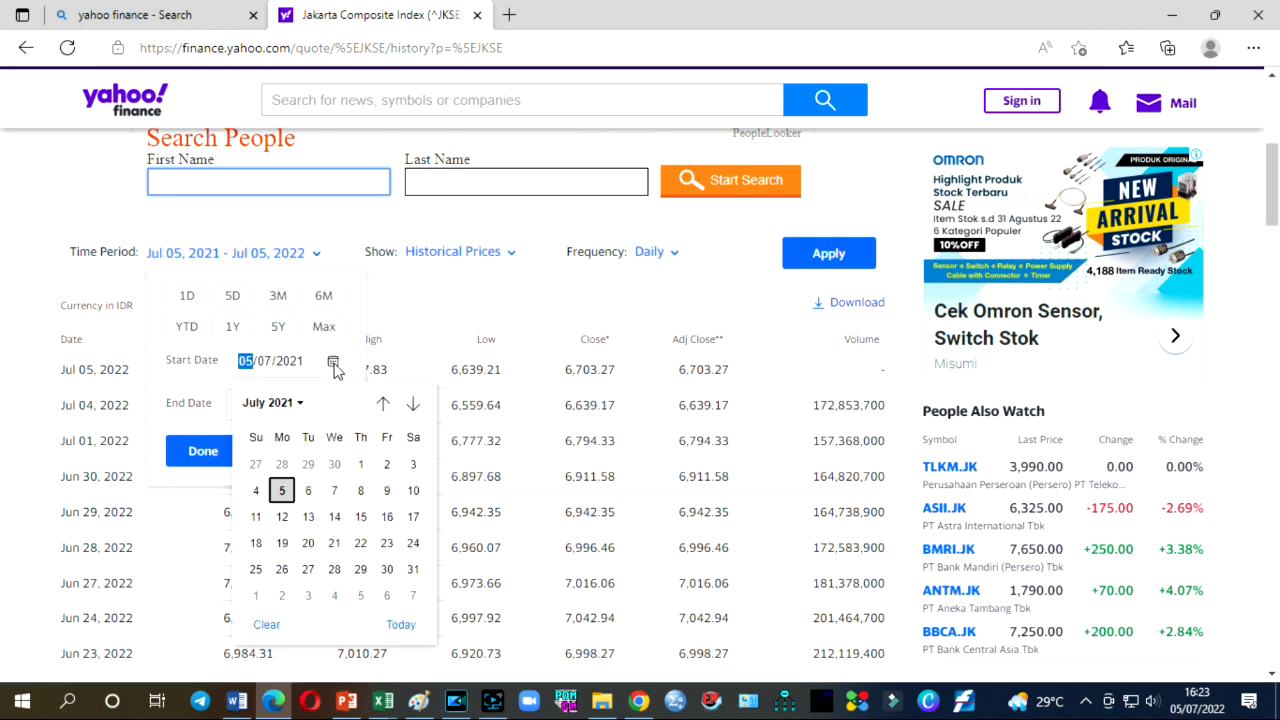
click(298, 410)
scroll(295, 450, up, 3)
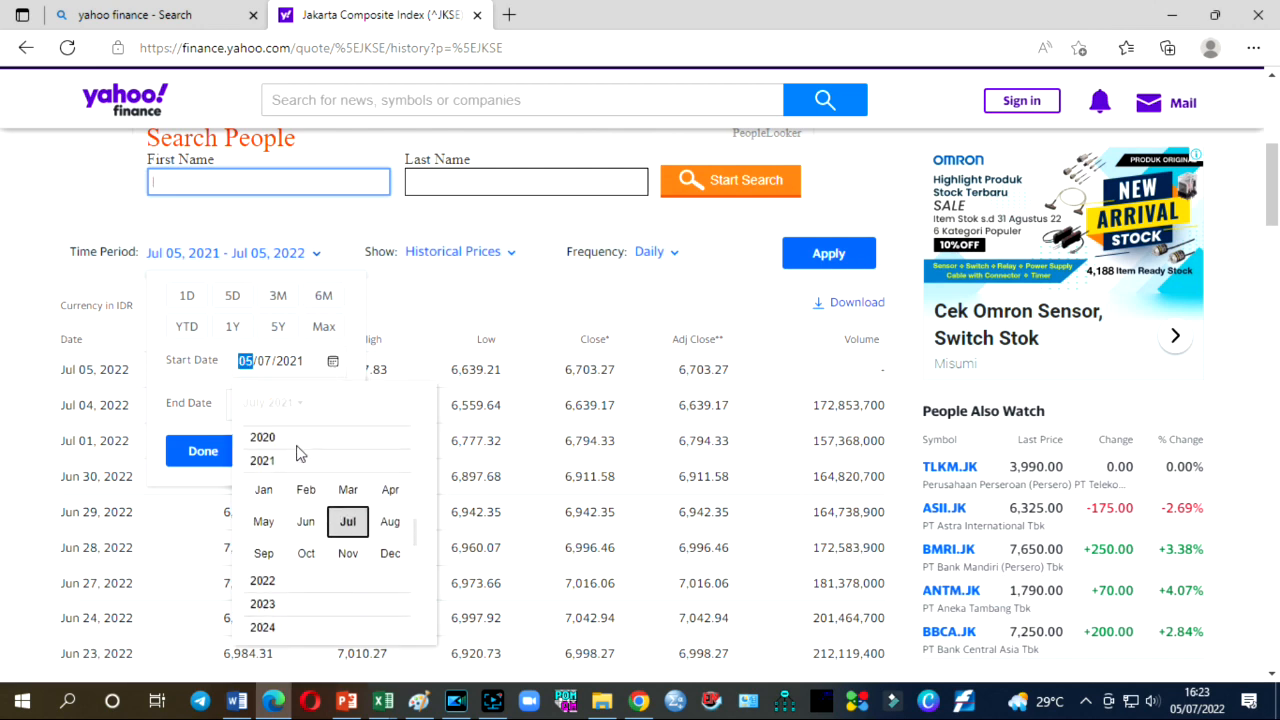
scroll(298, 446, up, 3)
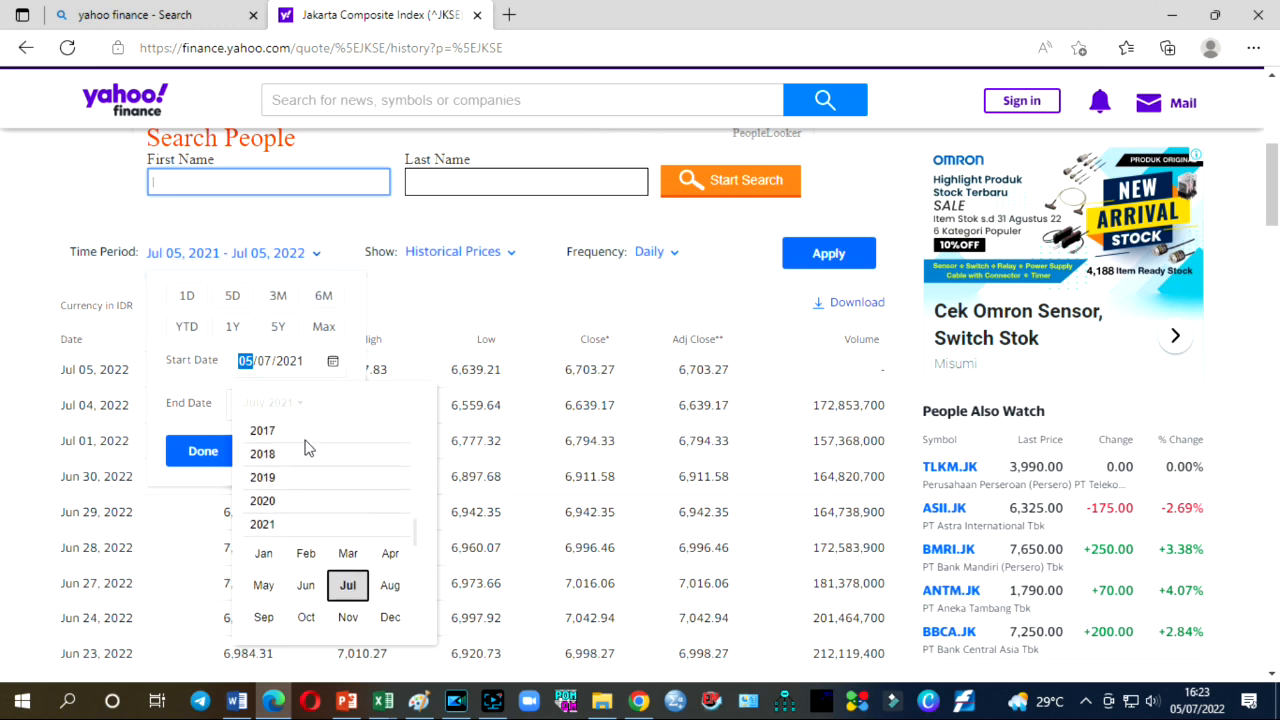
click(307, 435)
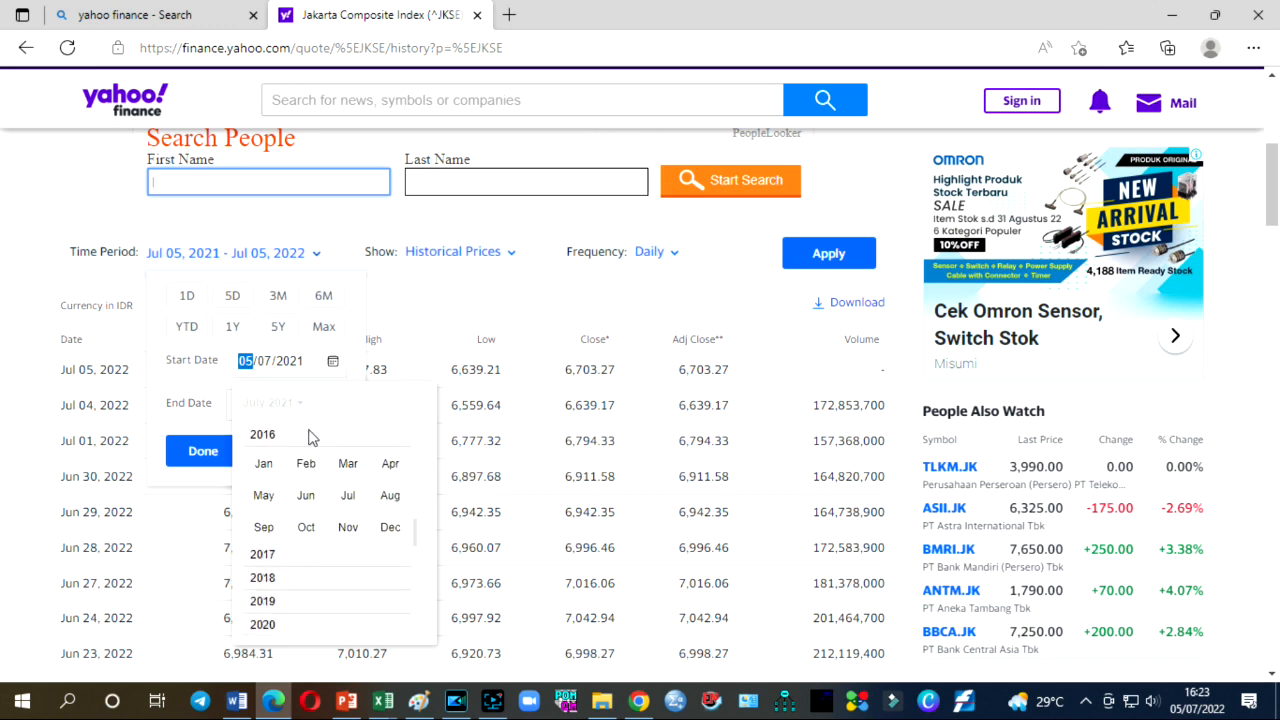
click(395, 536)
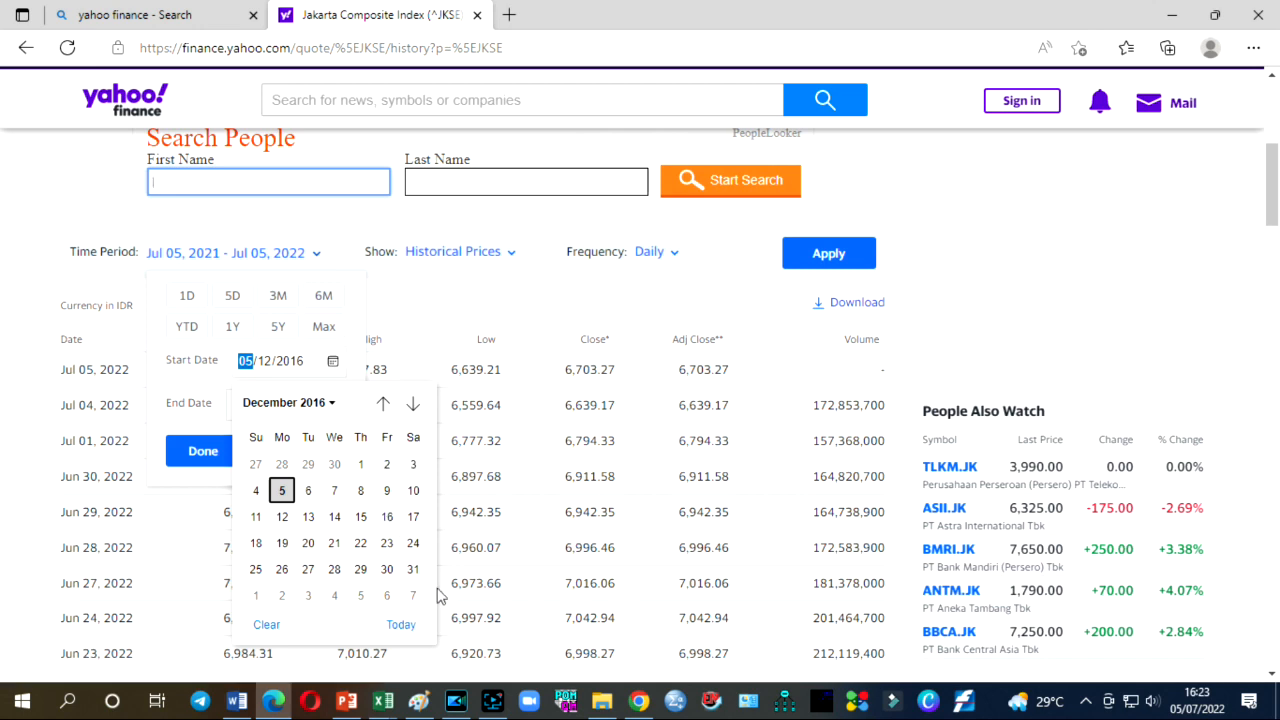
click(362, 465)
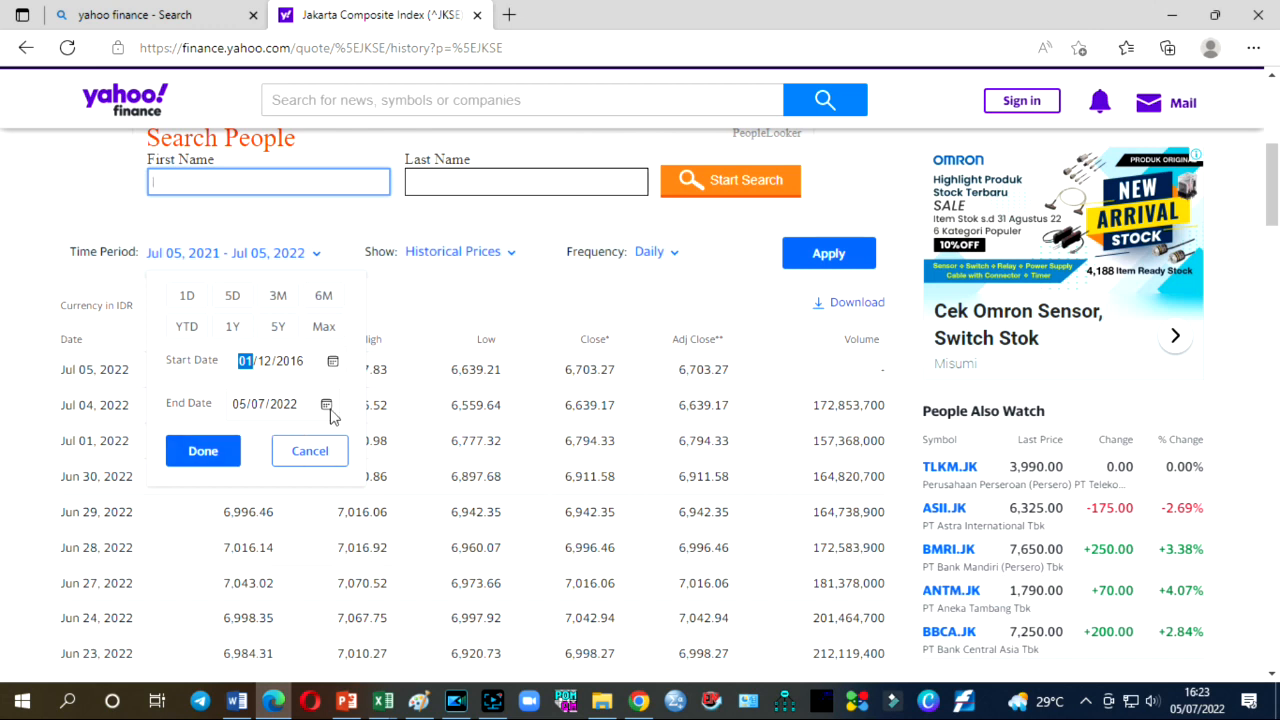
click(203, 451)
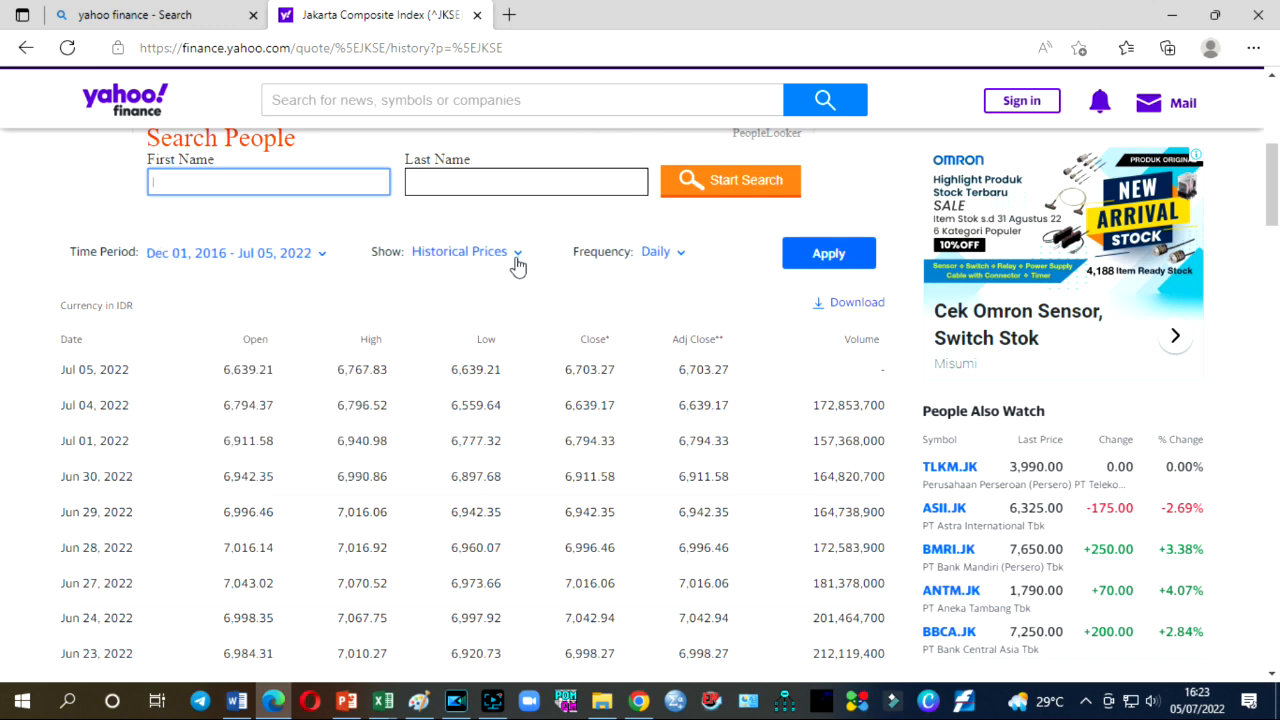
Step: Set the ^JKSE historical data's frequency to Monthly and apply it
click(678, 256)
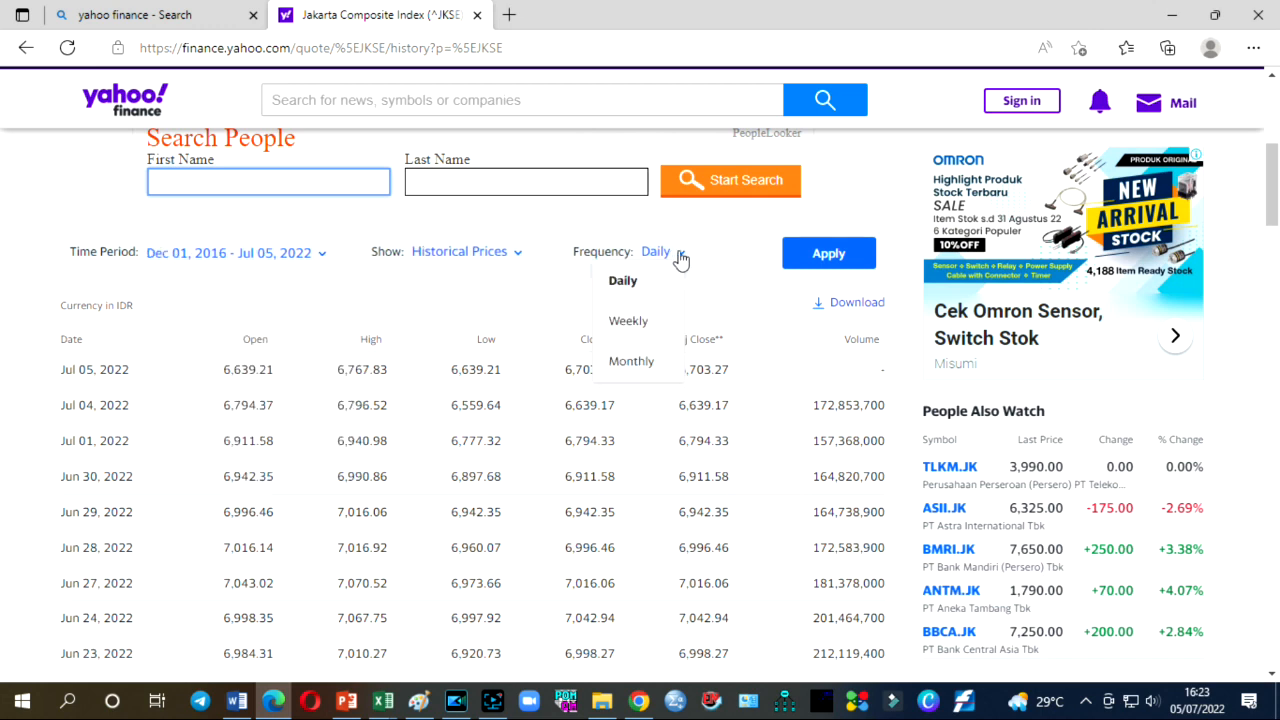
click(631, 361)
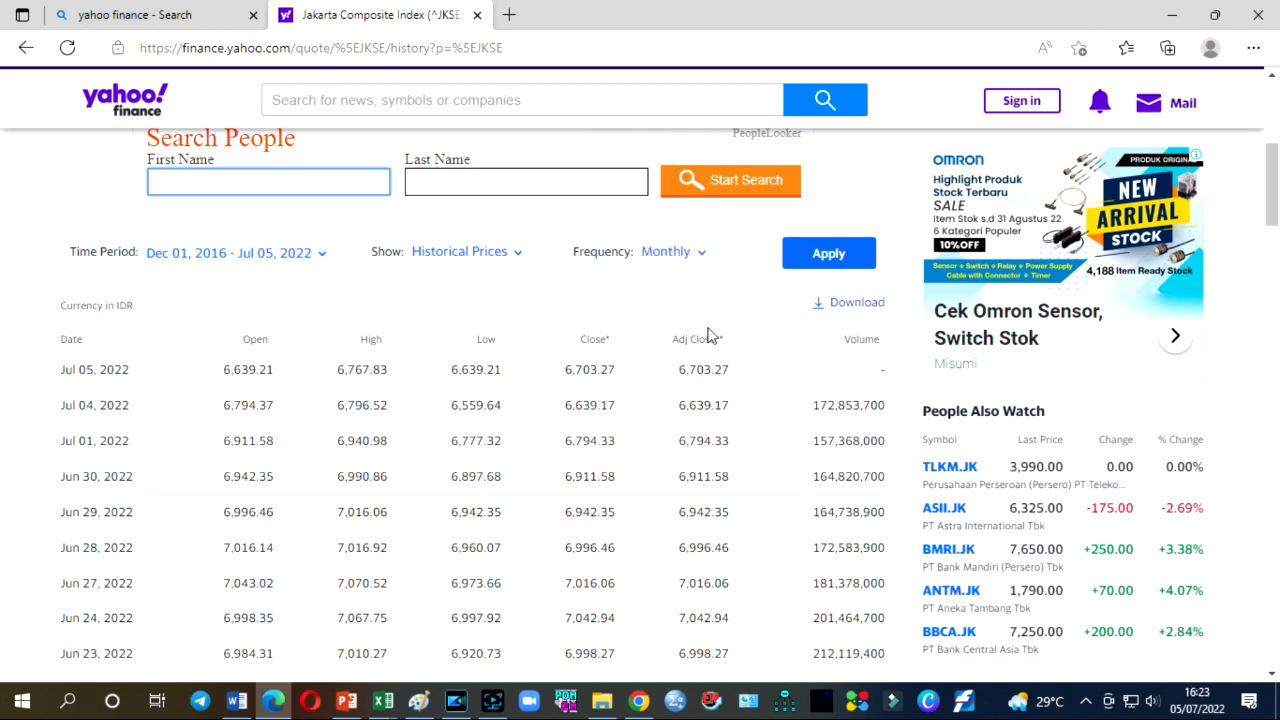
click(843, 257)
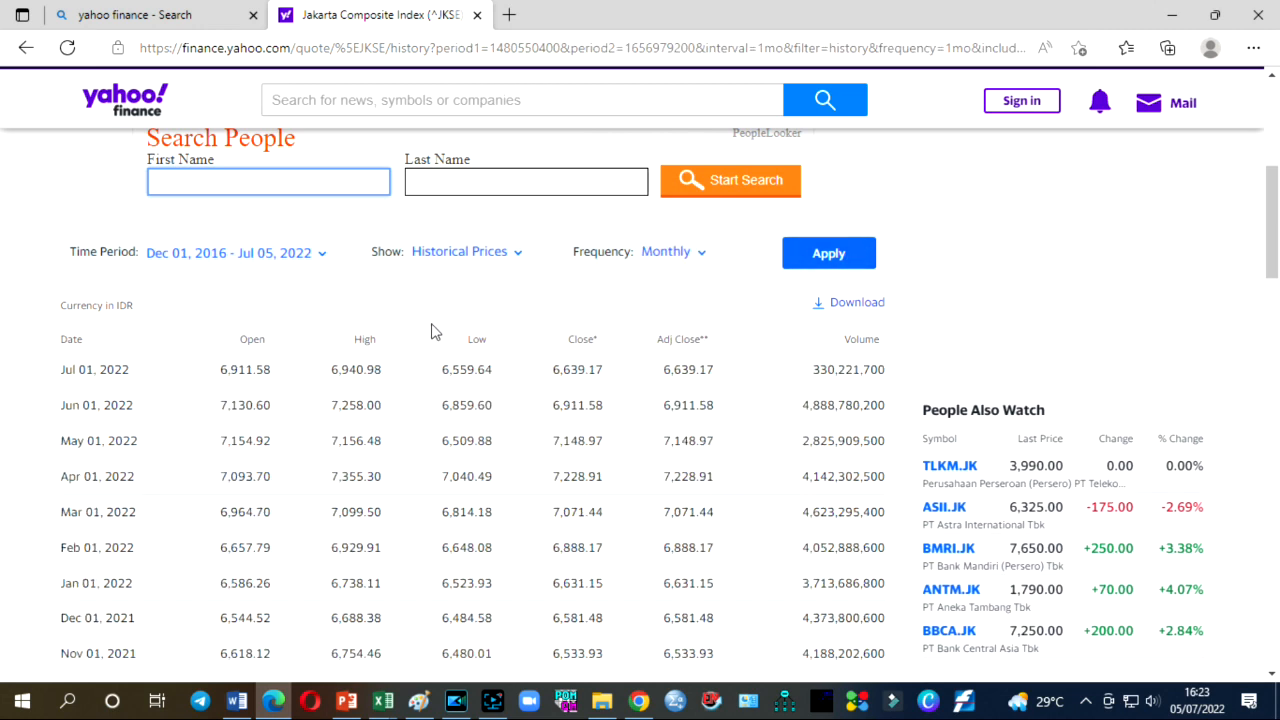
Step: Download the monthly ^JKSE price history and open the downloaded ^JKSE (1).csv in Excel
click(842, 308)
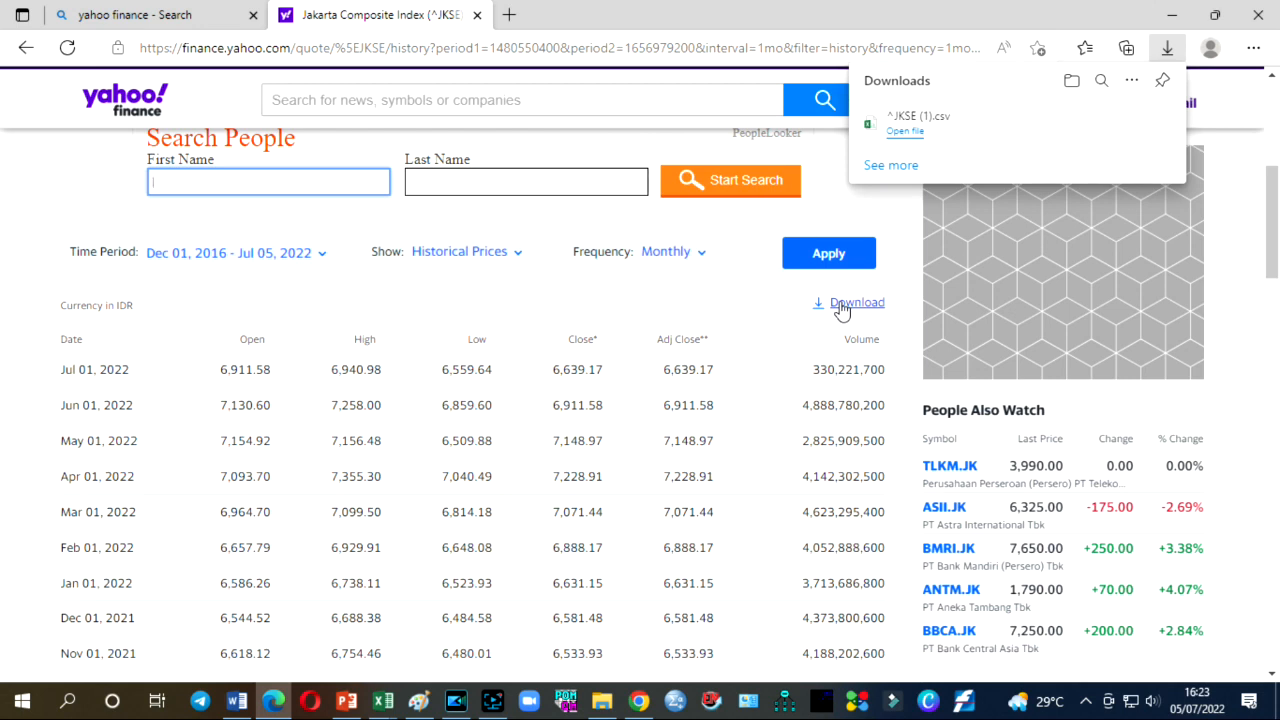
mouse_move(930, 118)
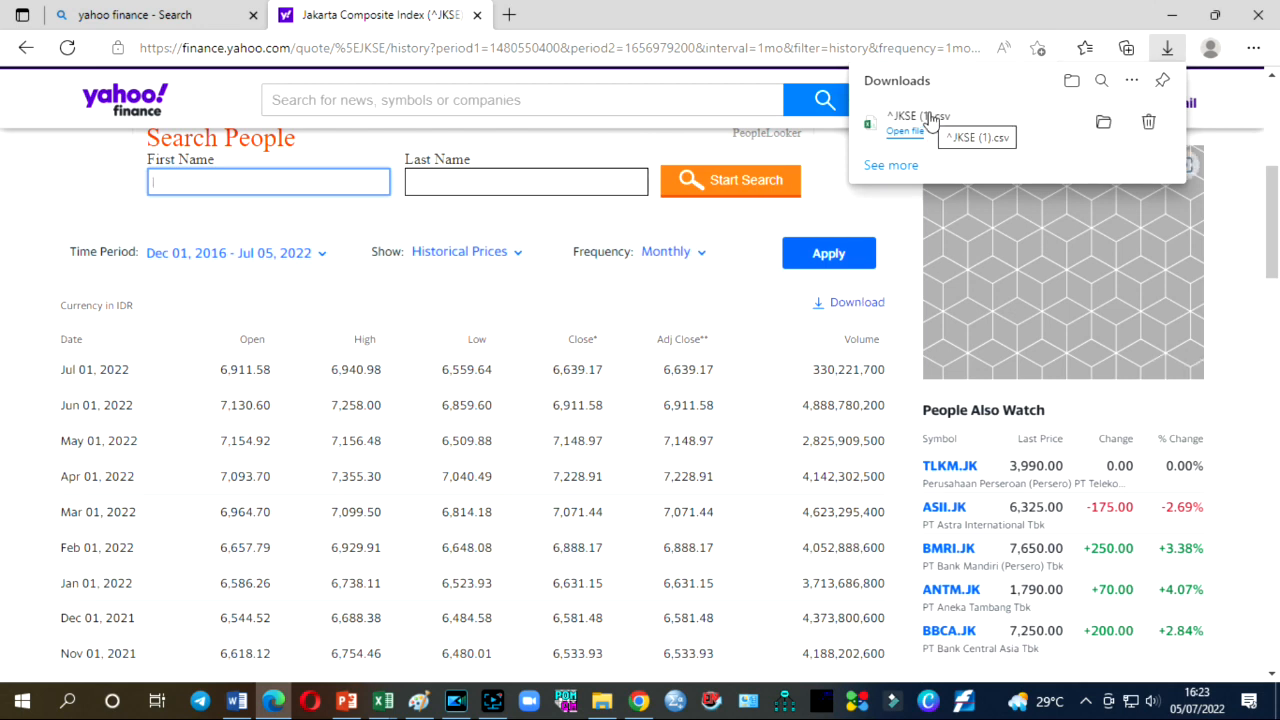
click(930, 118)
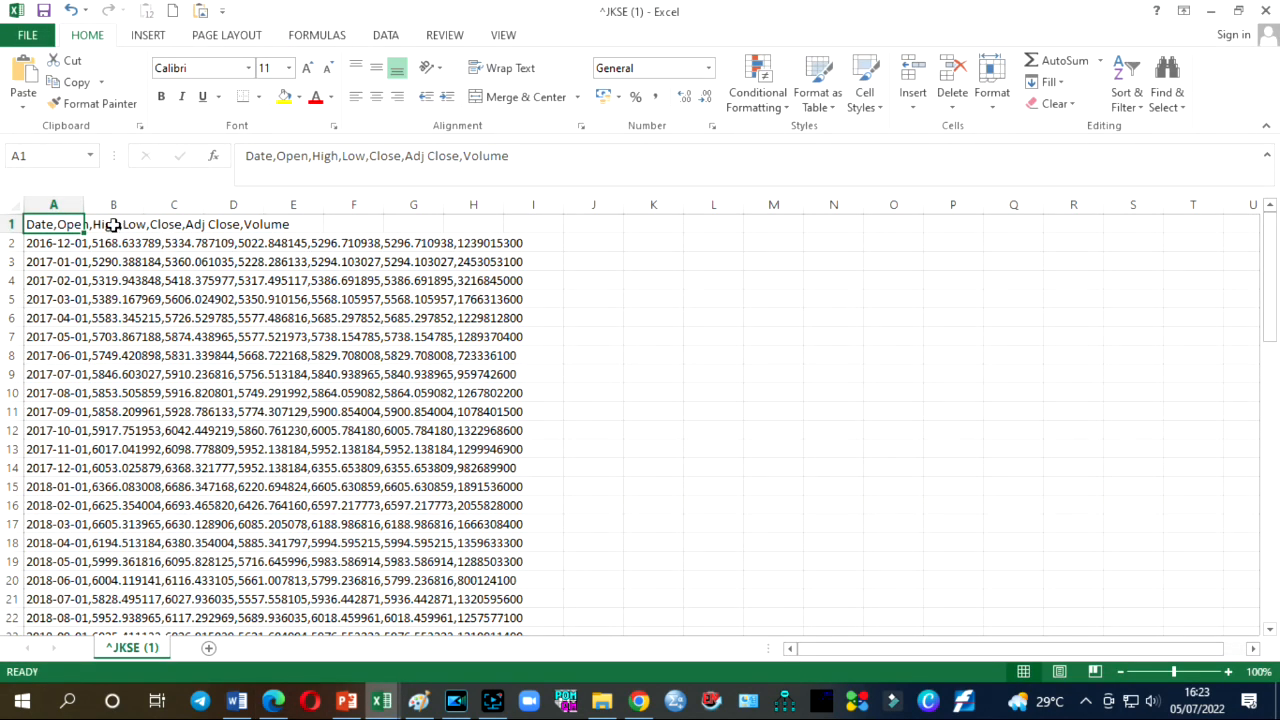
Step: Split column A with Text to Columns as delimited data, adding semicolon and comma as delimiters and keeping the General format
click(60, 204)
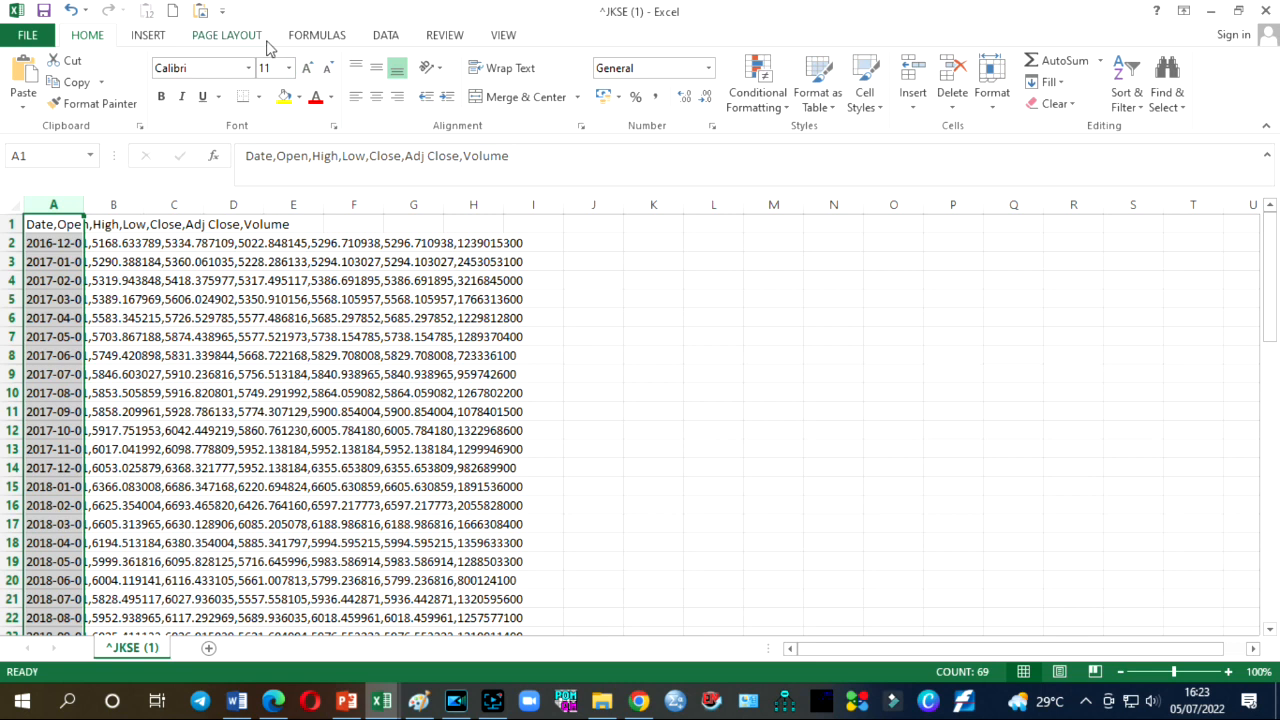
click(382, 38)
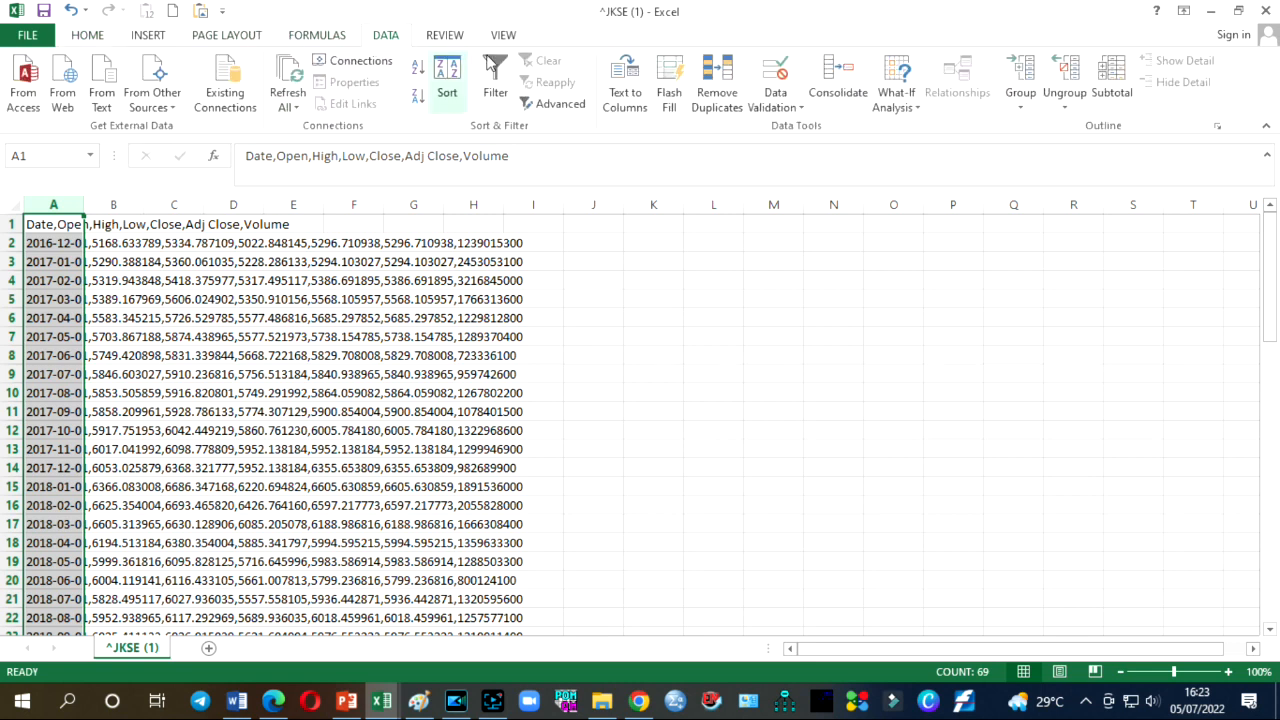
click(625, 92)
click(952, 478)
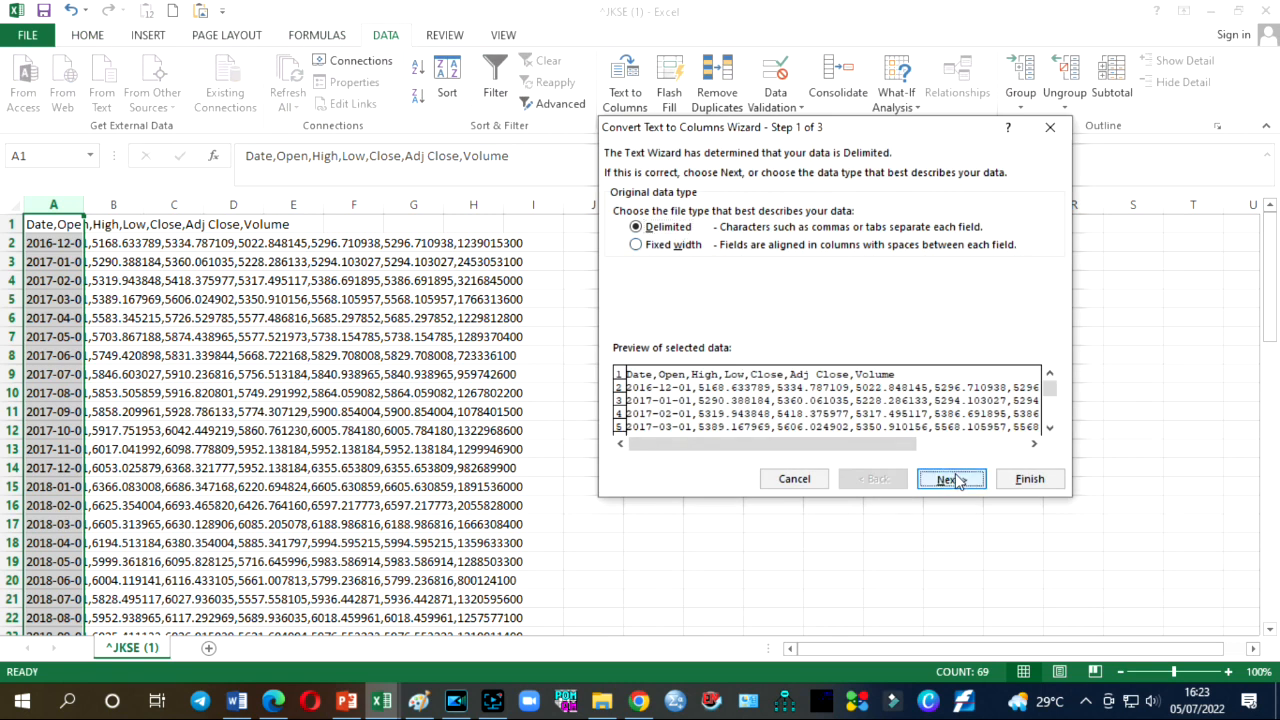
click(641, 226)
click(643, 244)
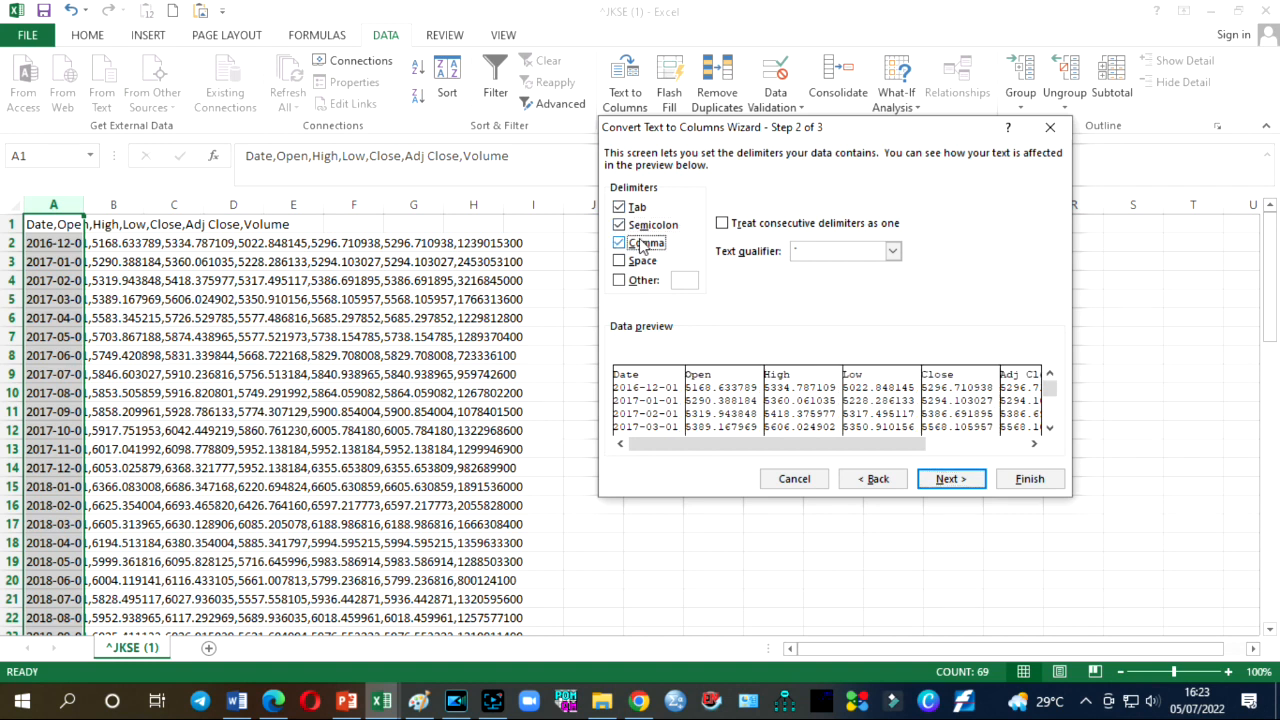
click(946, 478)
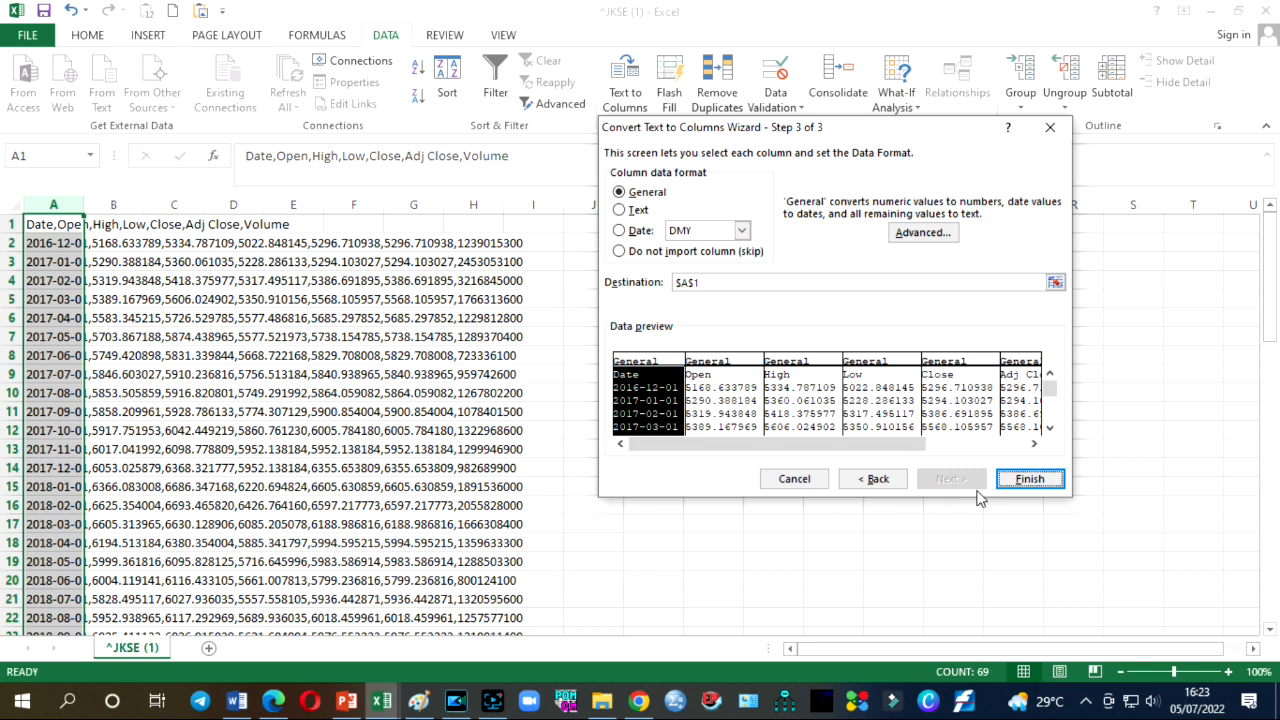
click(1030, 479)
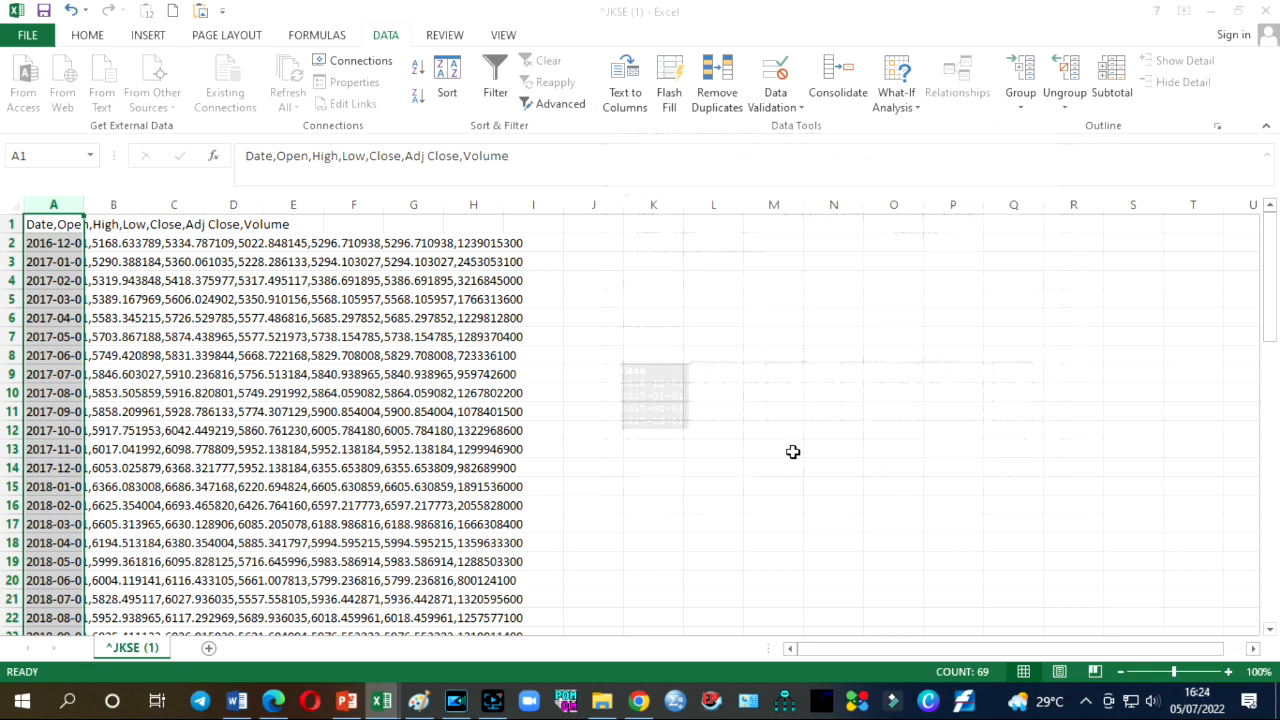
Step: Auto-fit the widths of columns A through G, from Date to Volume, to their contents
double_click(84, 205)
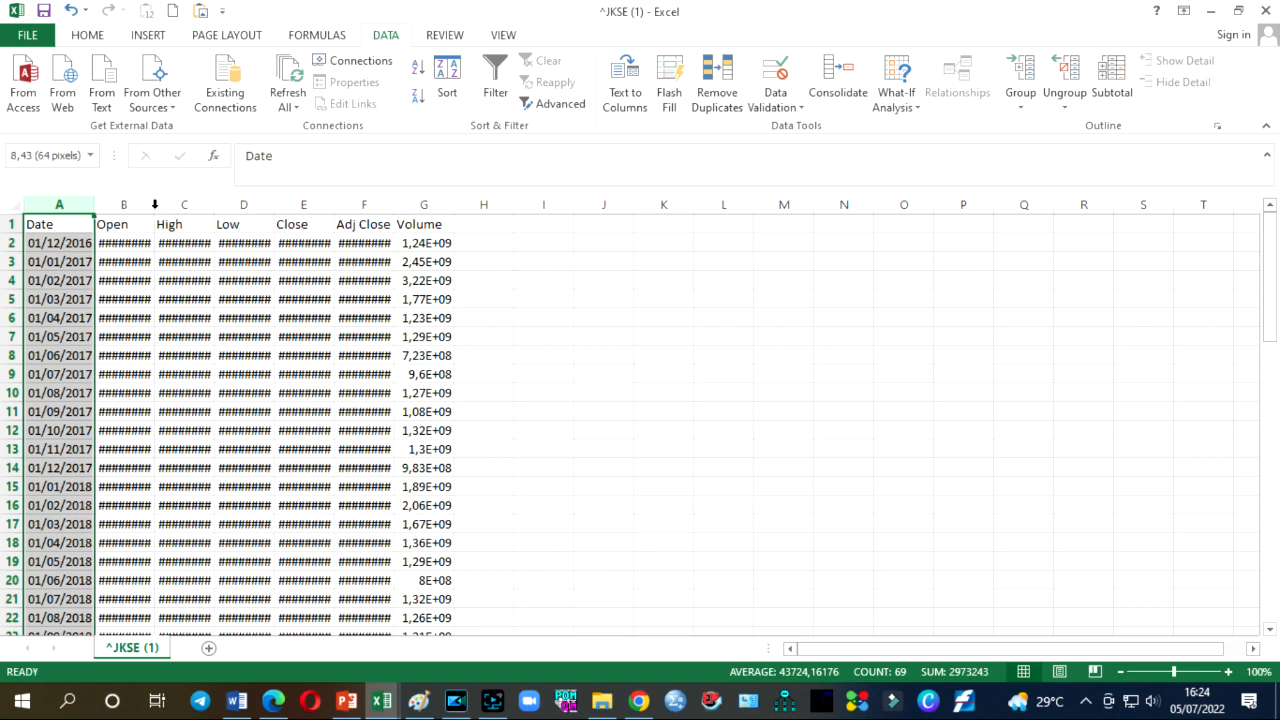
double_click(154, 205)
double_click(237, 205)
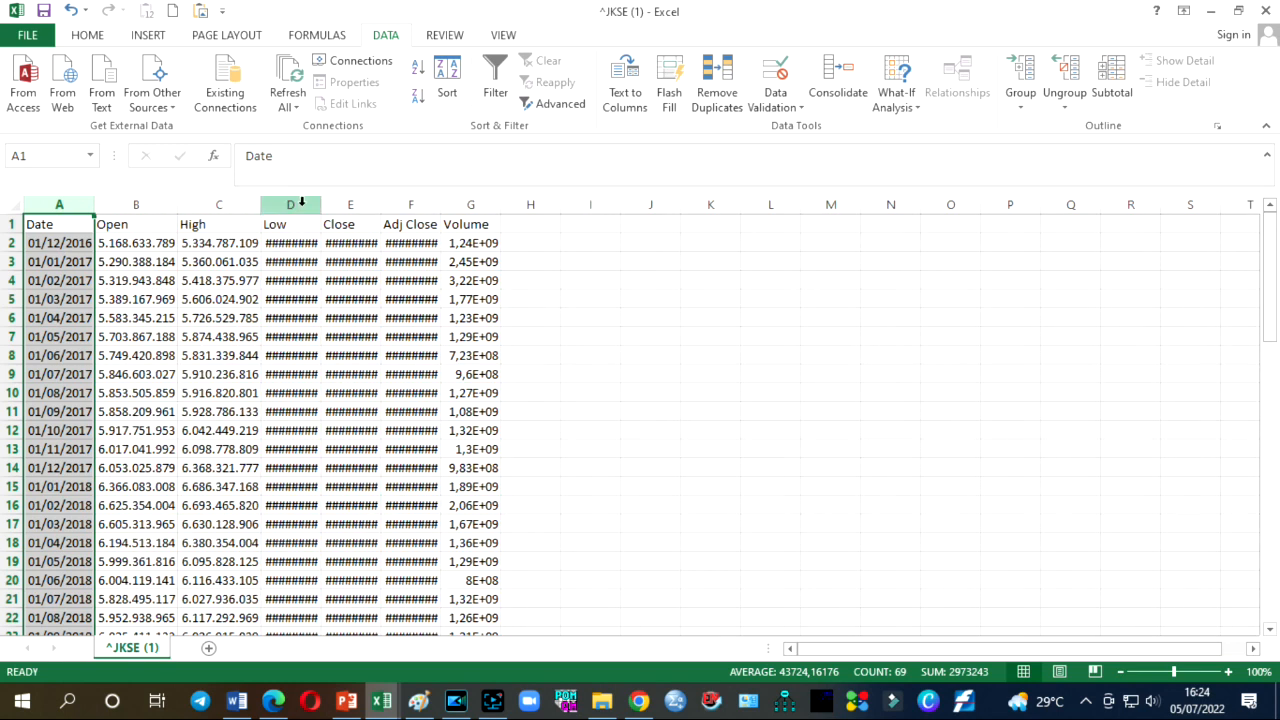
double_click(317, 204)
double_click(406, 204)
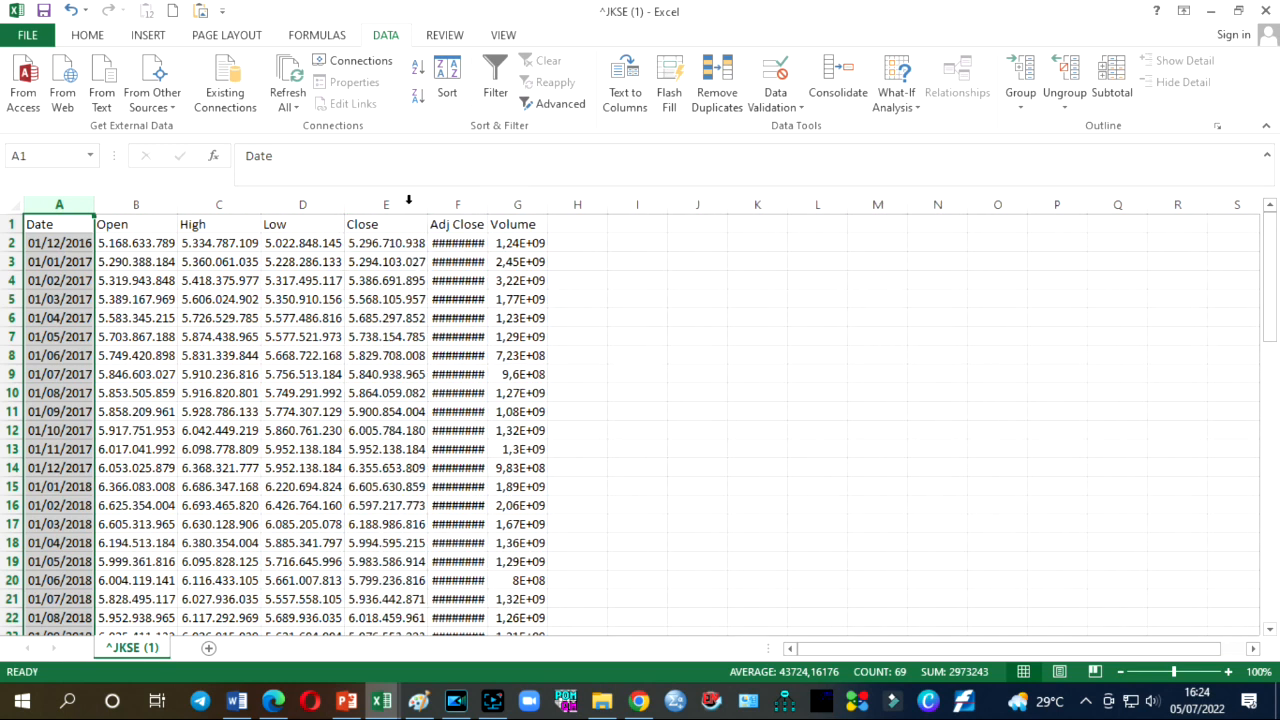
double_click(490, 204)
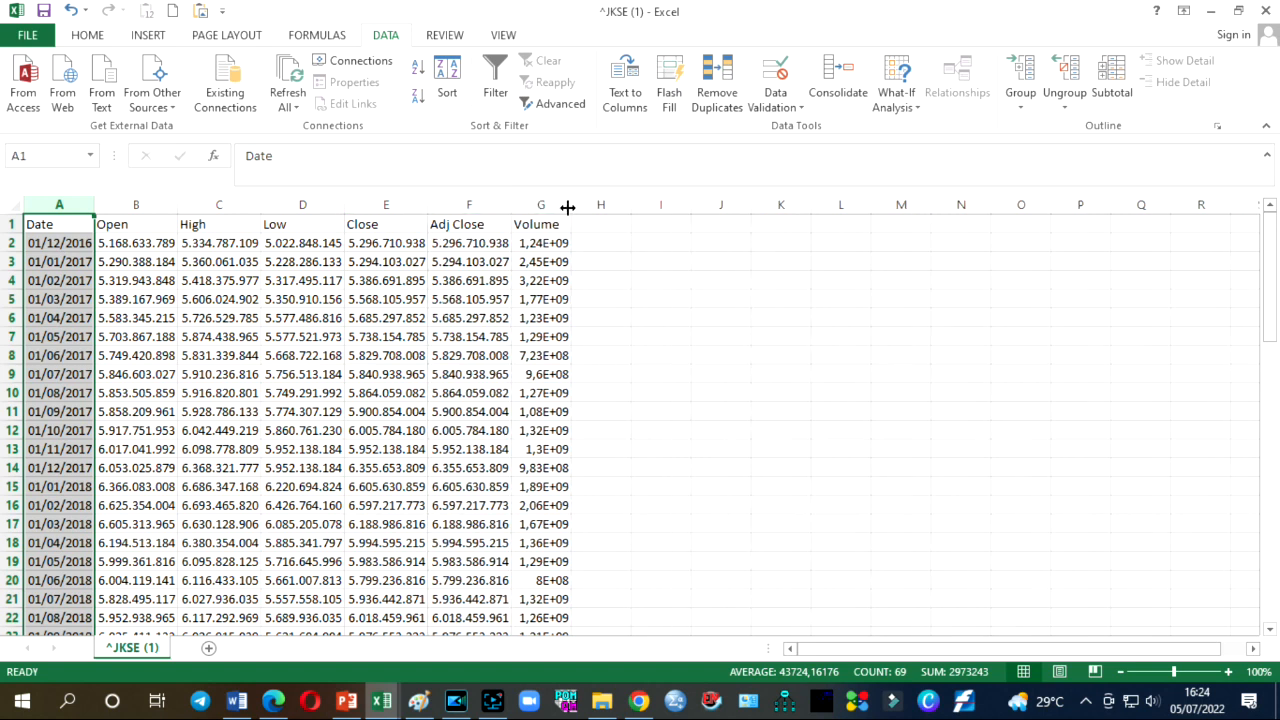
double_click(570, 204)
click(669, 243)
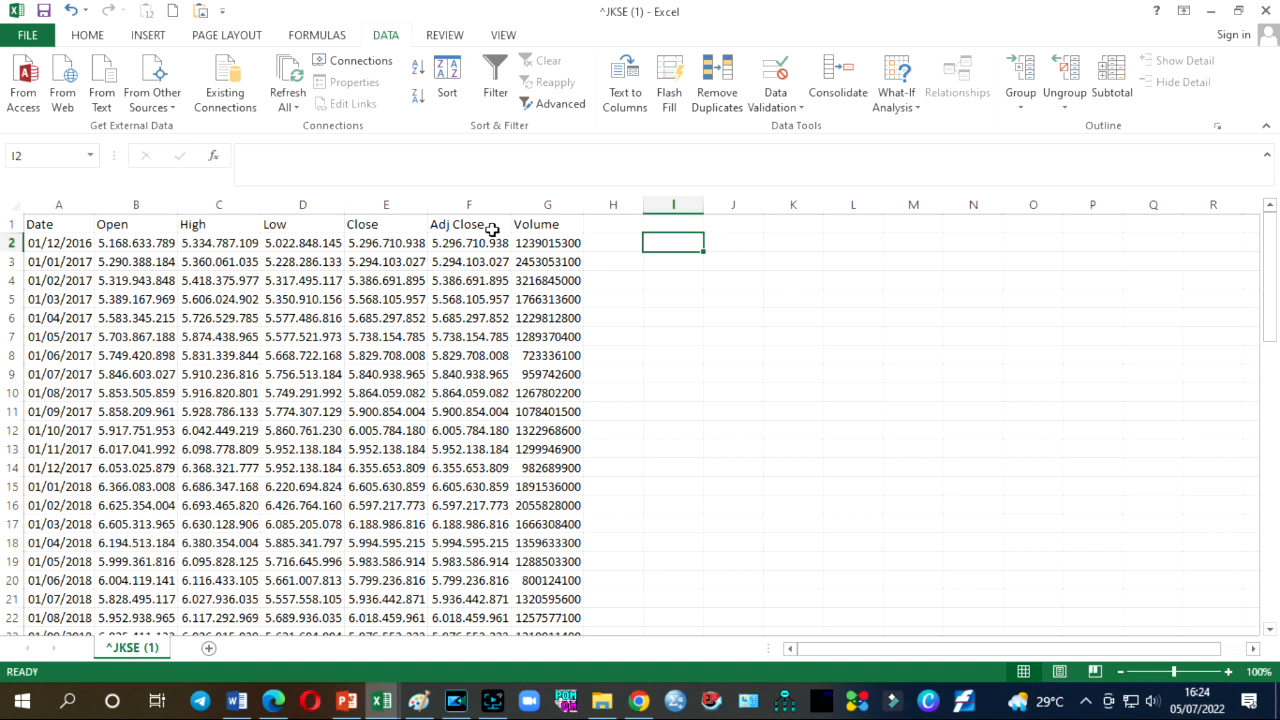
Step: Copy the entire ^JKSE (1) sheet and paste it into a newly added sheet
drag(38, 208, 560, 215)
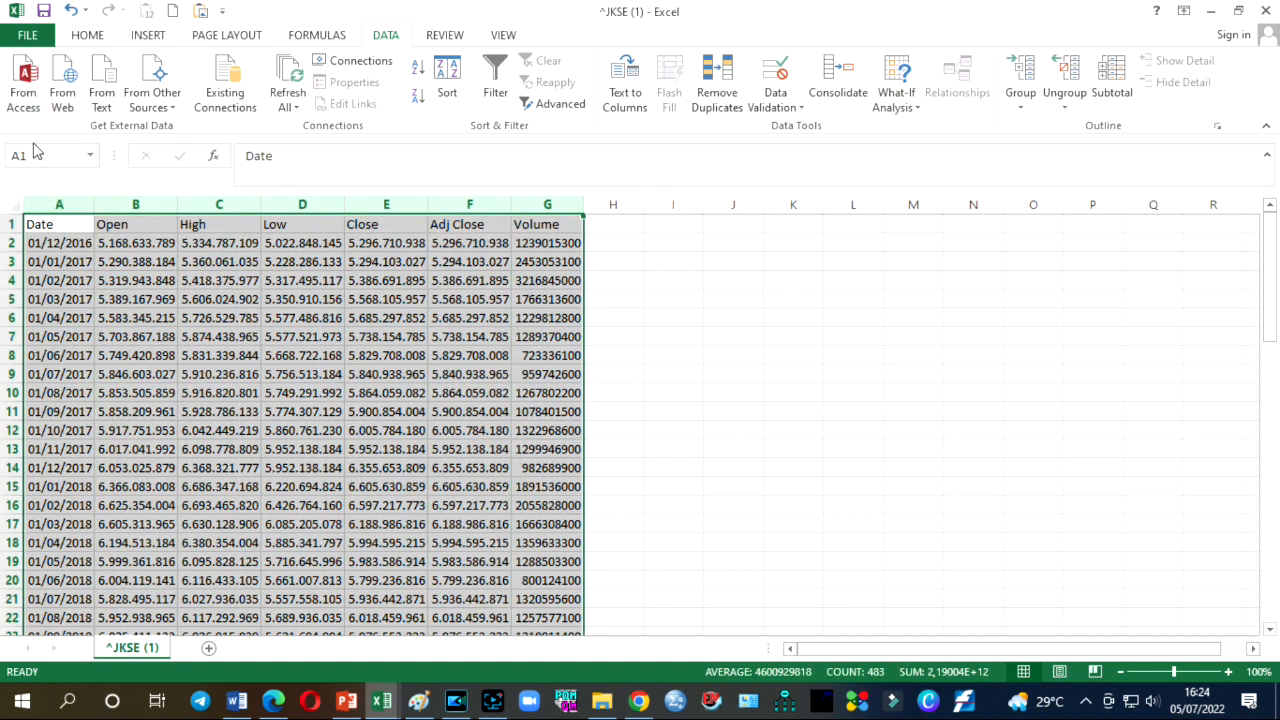
click(7, 198)
click(87, 35)
click(72, 82)
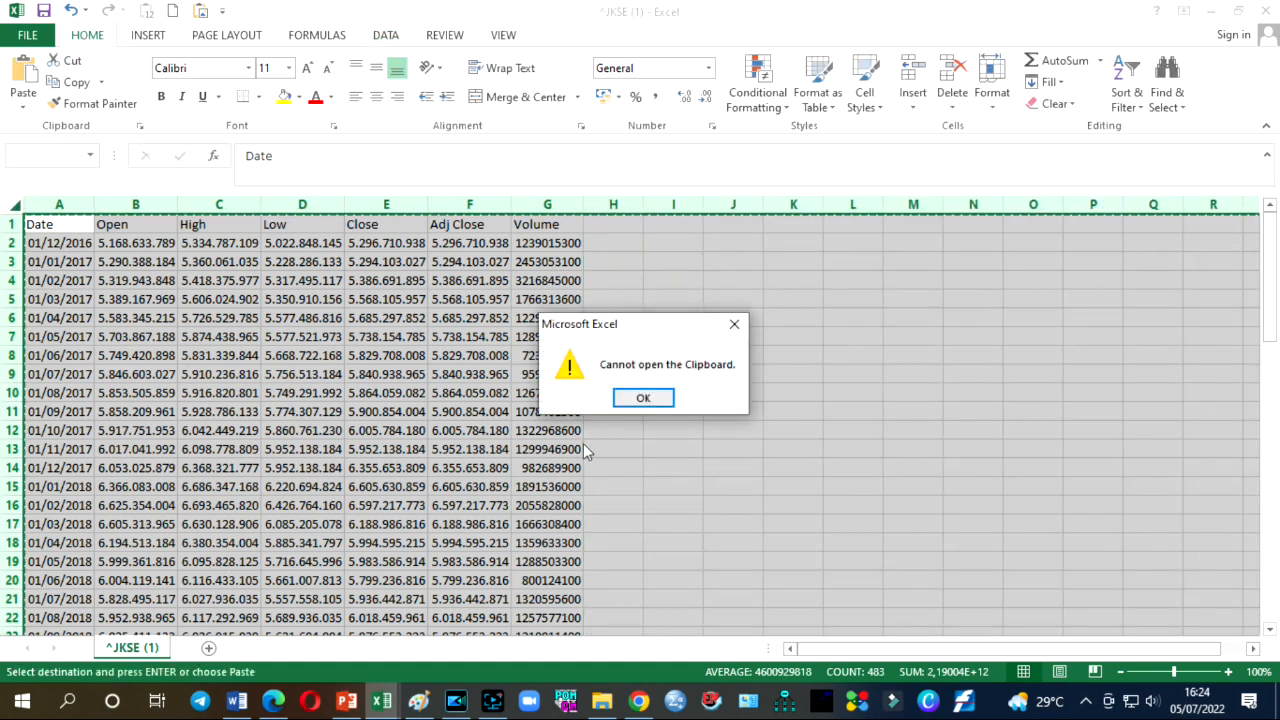
click(644, 398)
click(72, 82)
click(208, 648)
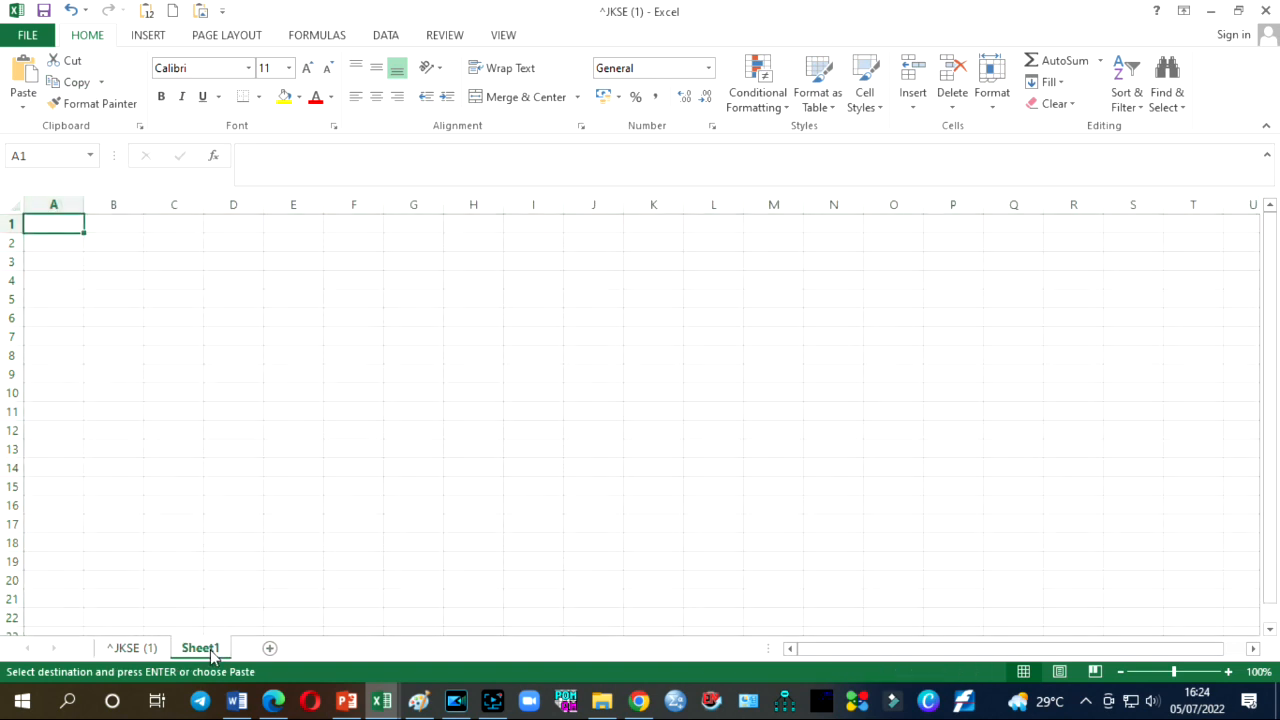
click(22, 80)
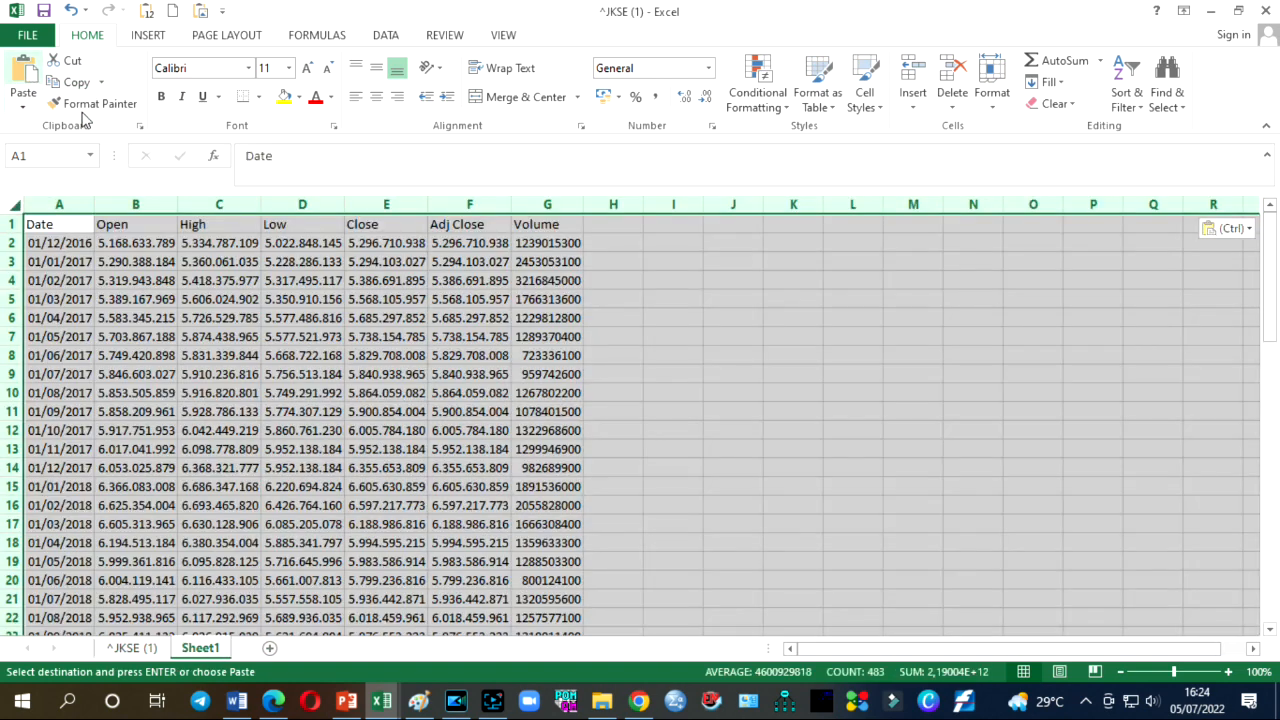
Step: In Sheet1's cell B2, enter a formula dividing the ^JKSE (1) sheet's B2 by 1000000
click(153, 240)
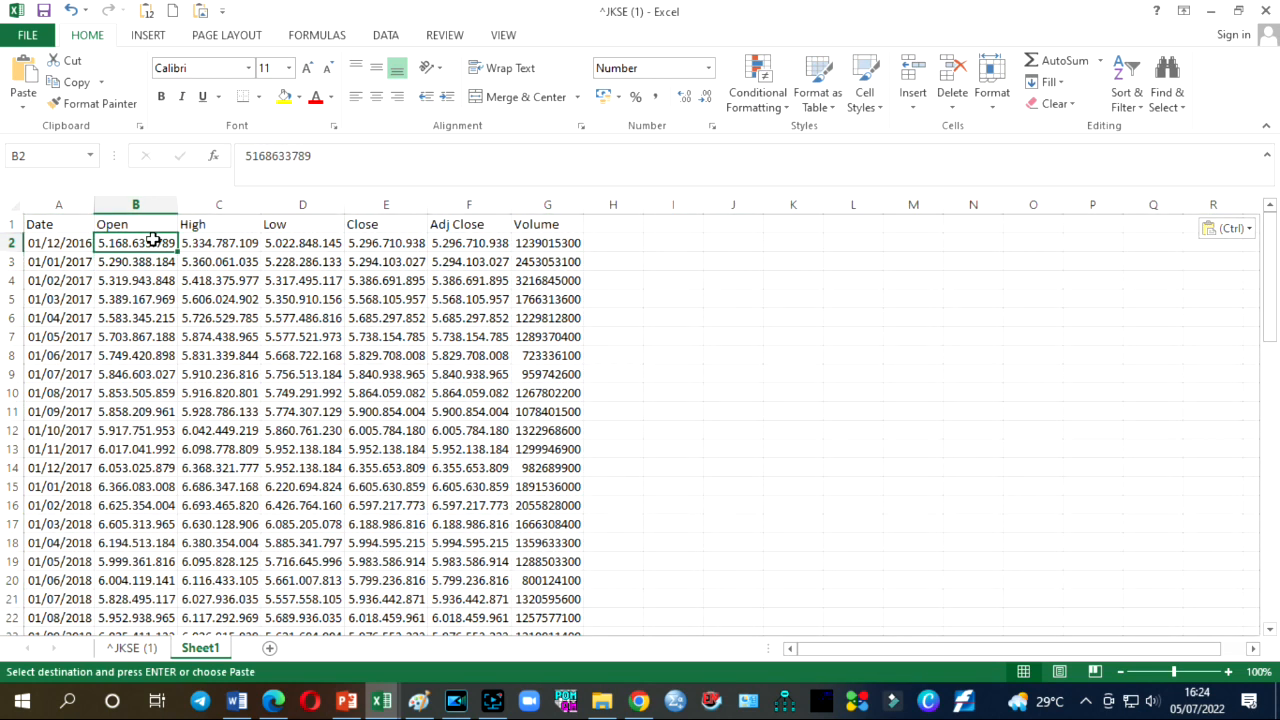
text(+)
click(131, 648)
click(128, 240)
text(/)
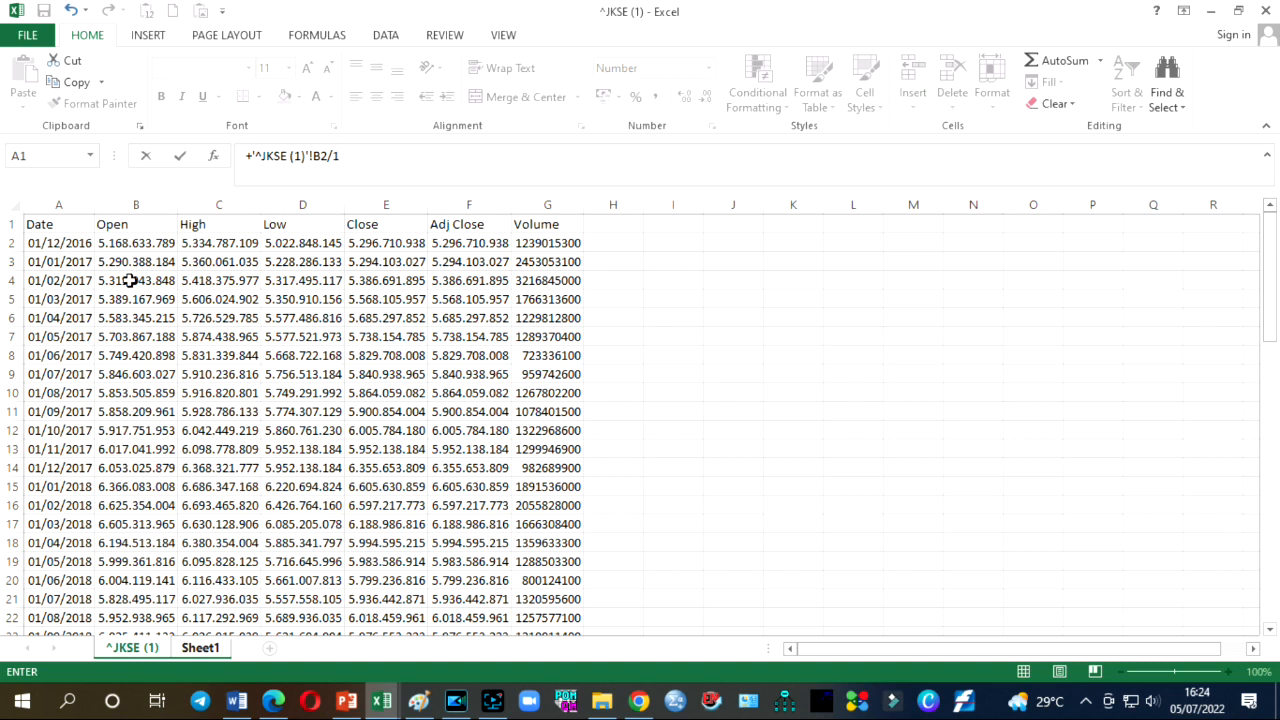
text(1000000)
key(Return)
Step: Try filling the B2 formula across to the Volume column, and undo that fill
click(140, 245)
drag(176, 253, 583, 265)
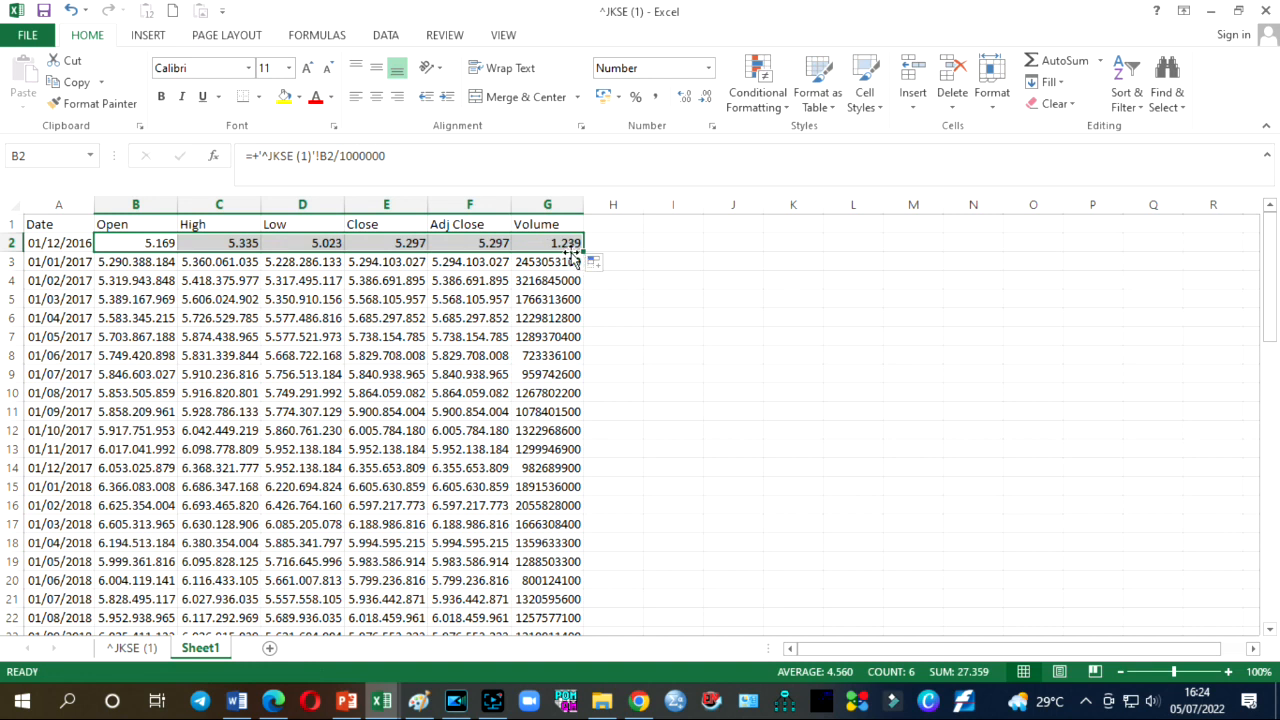
drag(128, 240, 450, 253)
key(ctrl+z)
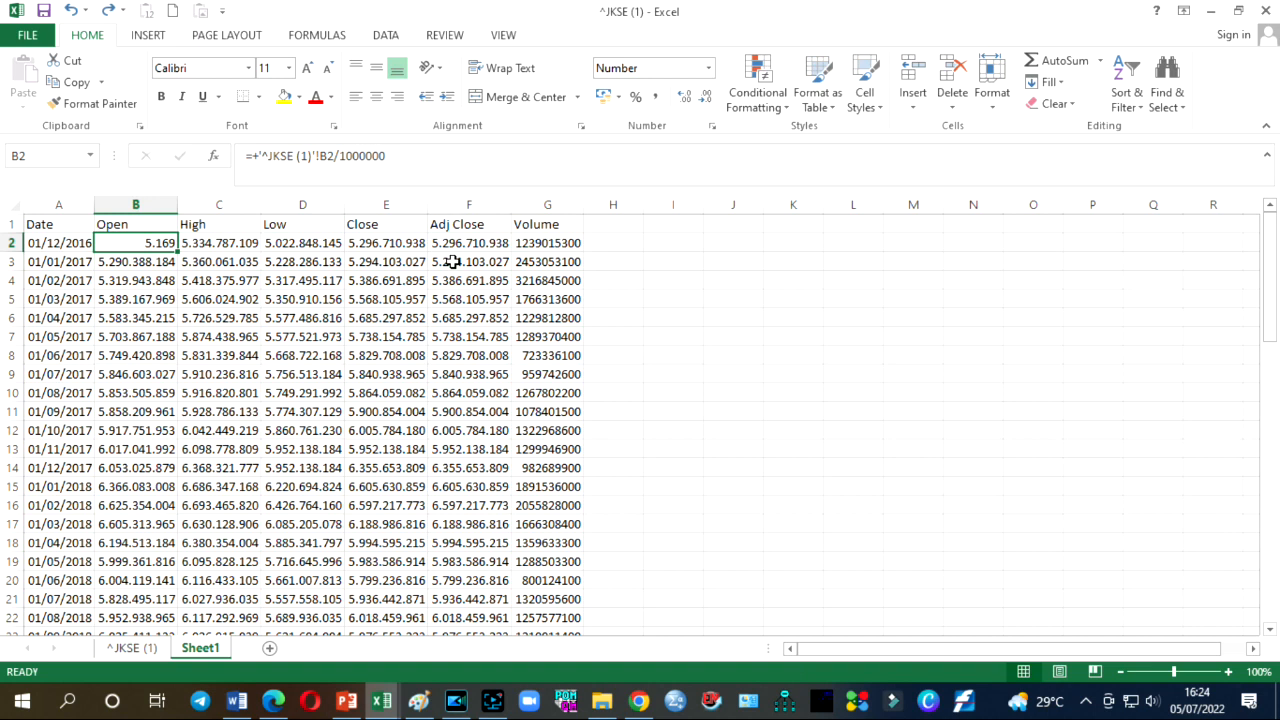
Step: Fill the B2 formula across to the Adj Close column and down through all data rows, and save the file
drag(183, 253, 510, 254)
double_click(510, 254)
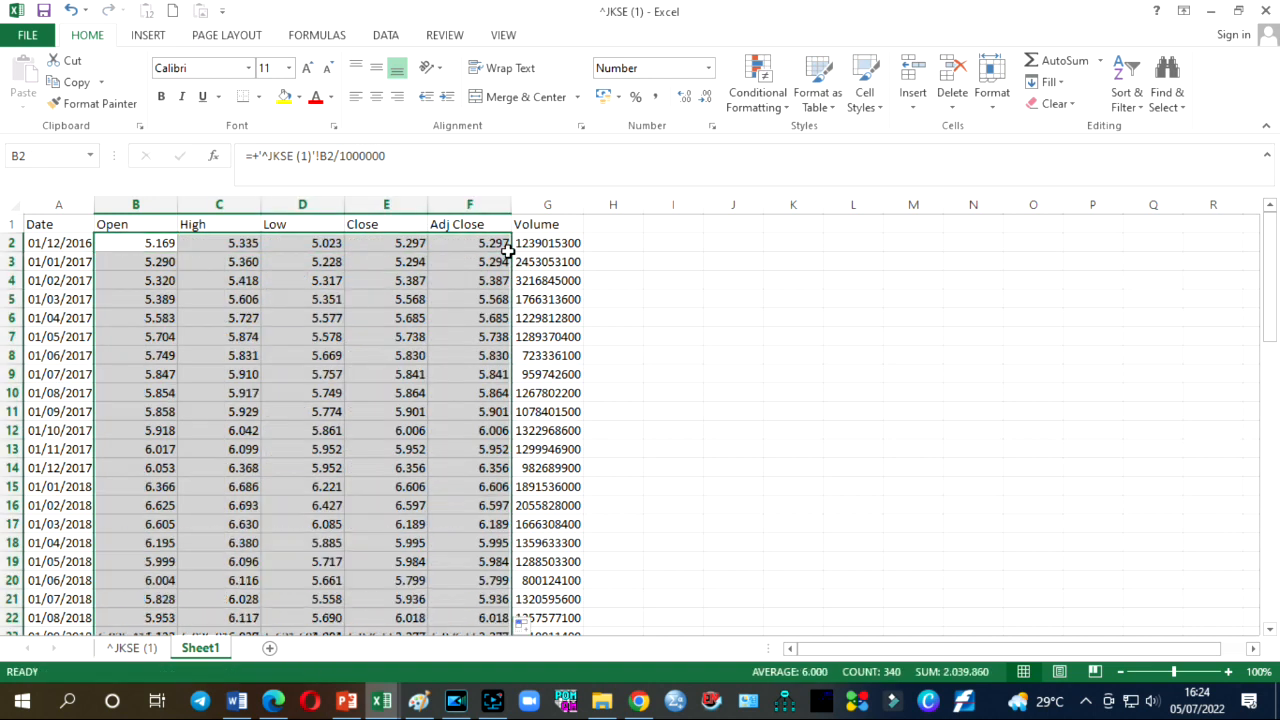
scroll(460, 403, down, 15)
scroll(297, 437, down, 5)
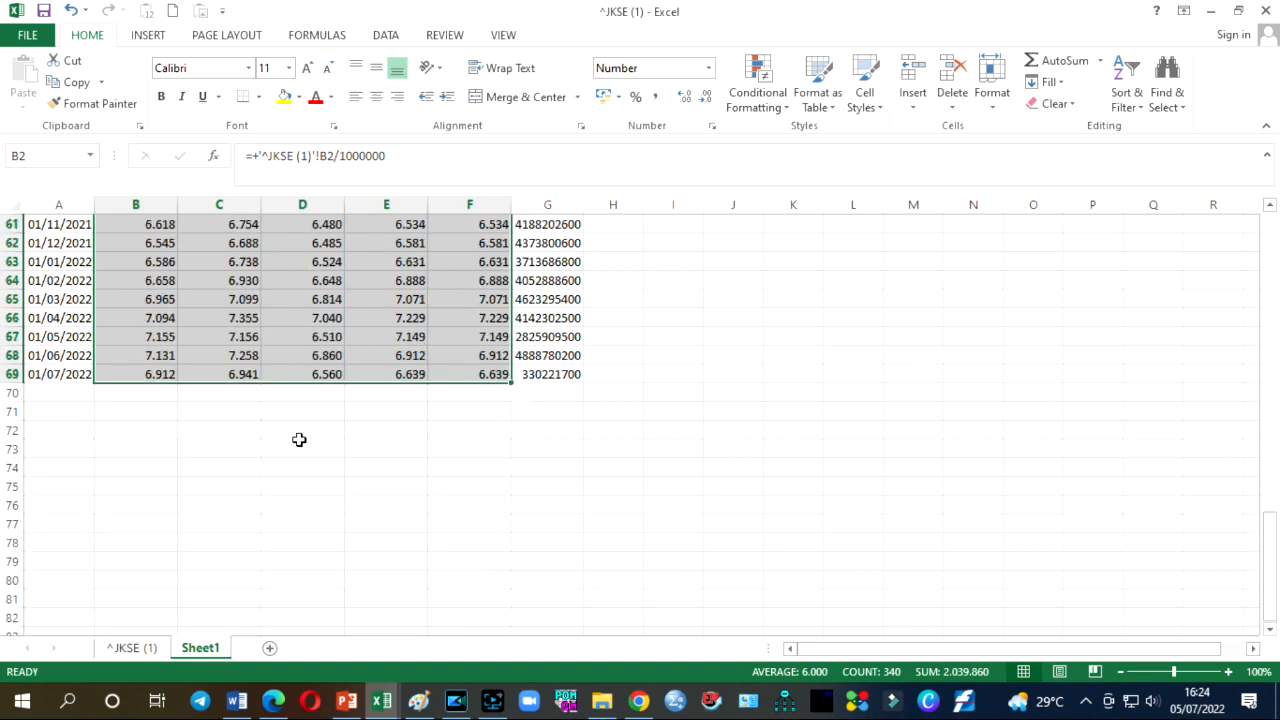
scroll(297, 437, up, 4)
click(44, 11)
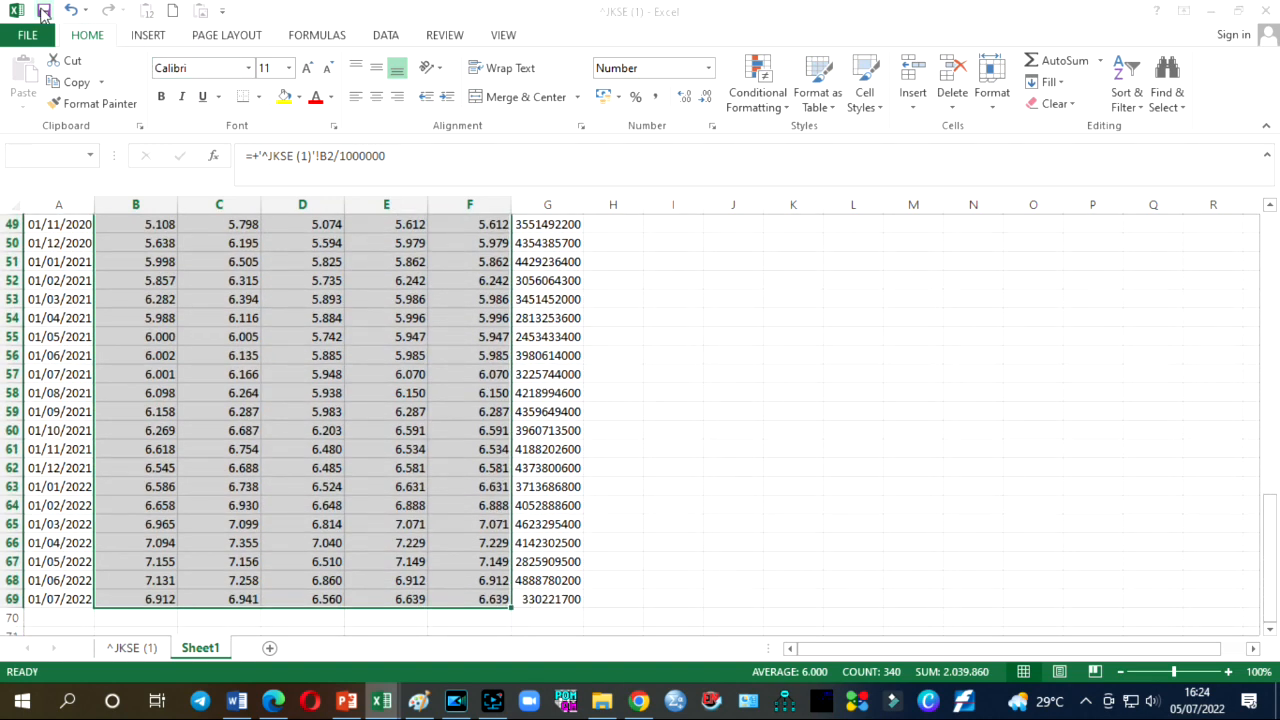
click(564, 402)
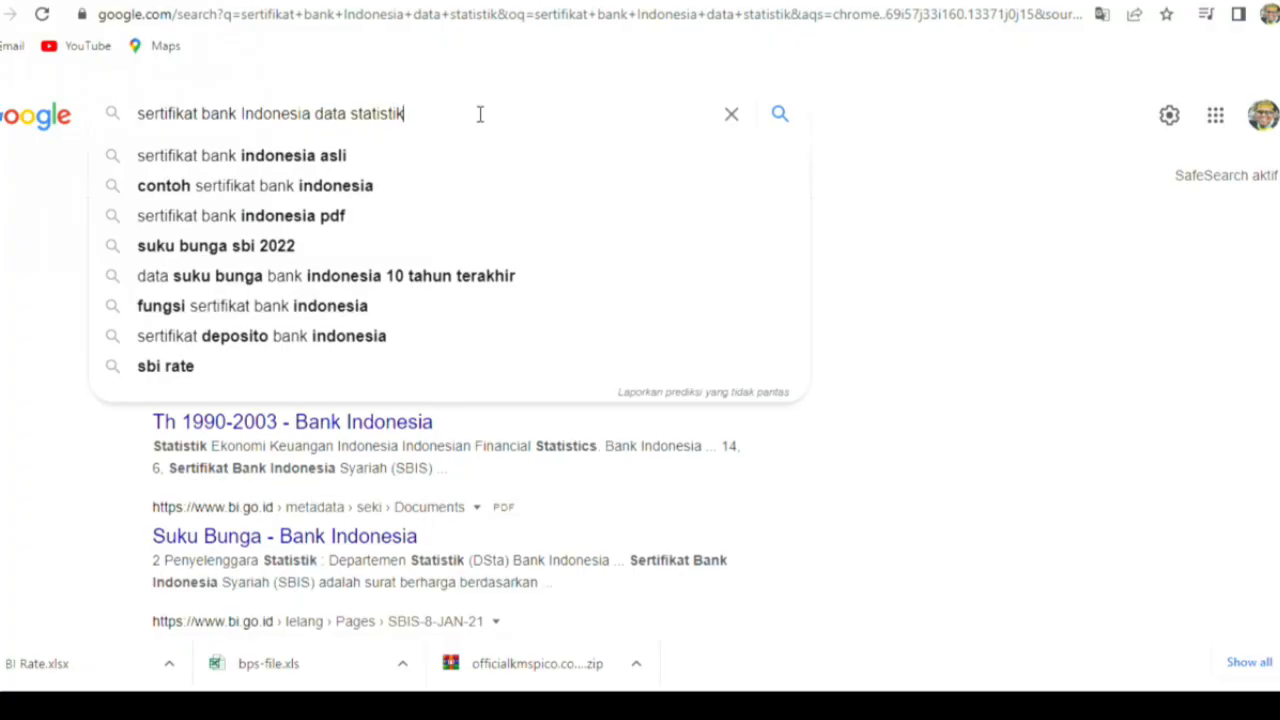
Step: Search Google in the browser for "sertifikat bank Indonesia data statistik" and open the "BI Rate 2022 - Badan Pusat Statistik" result in a new tab
key(Return)
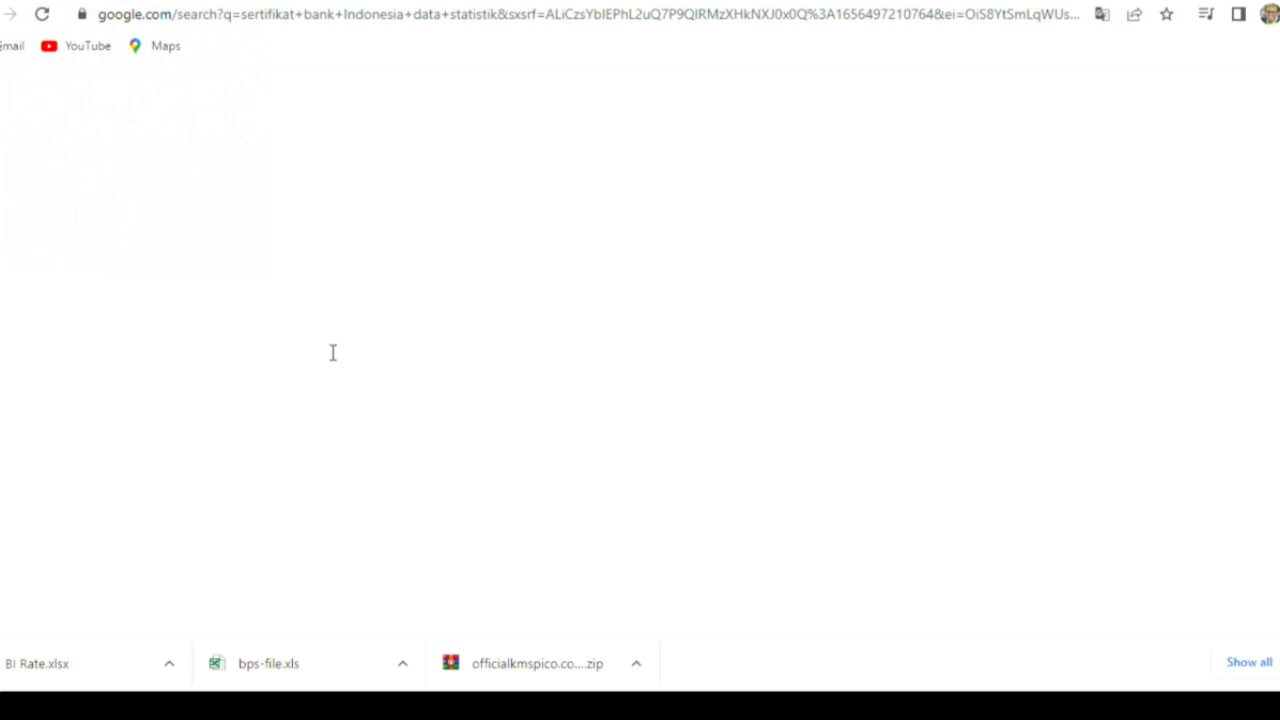
scroll(333, 354, down, 2)
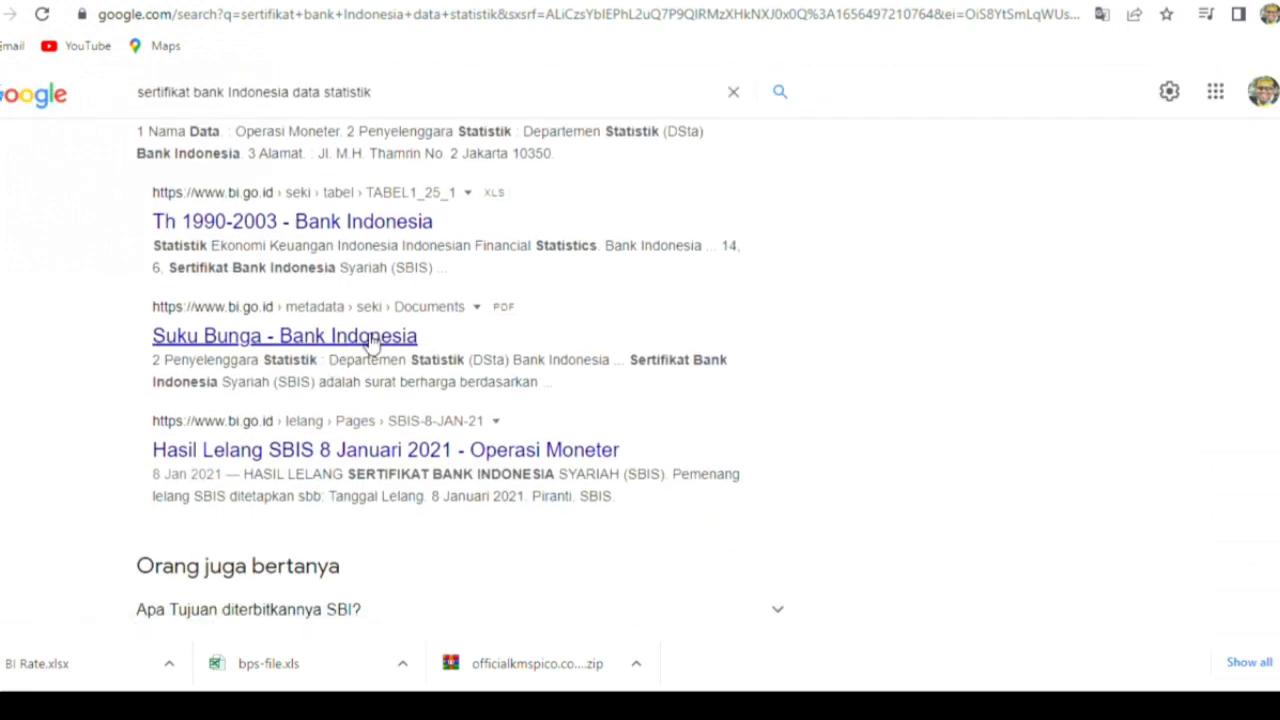
scroll(372, 340, down, 2)
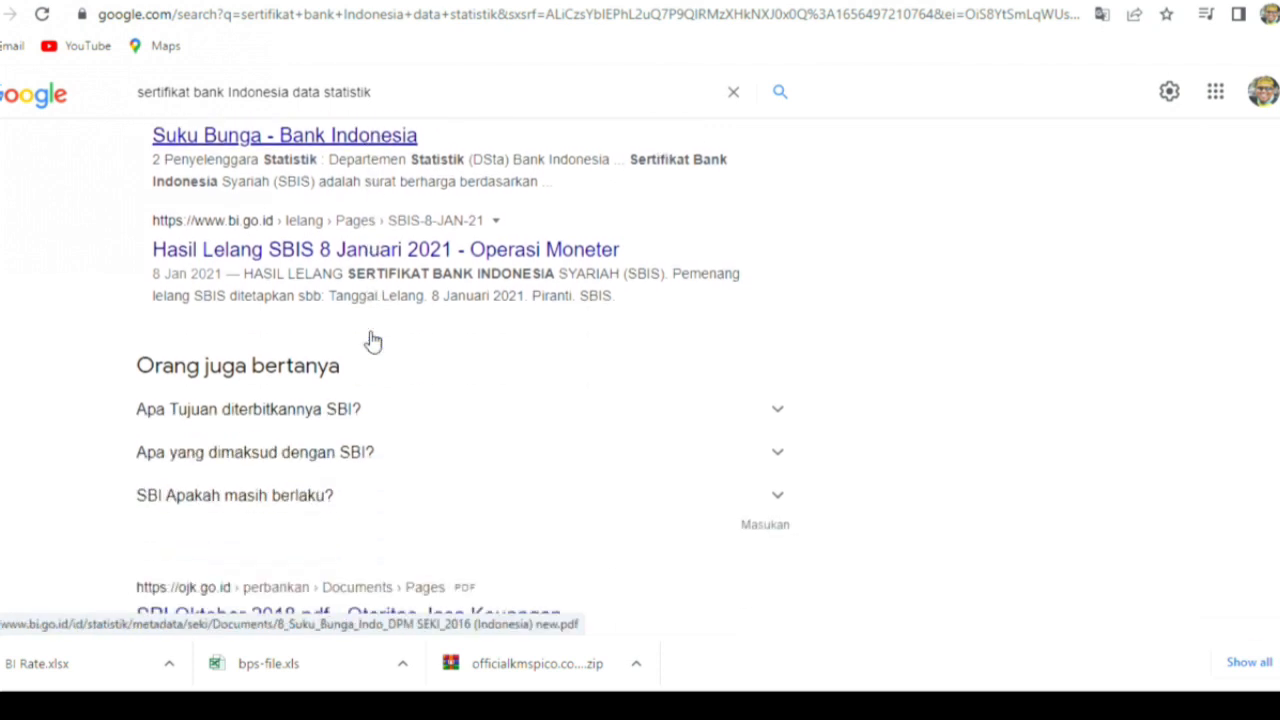
scroll(372, 340, up, 3)
scroll(372, 340, up, 1)
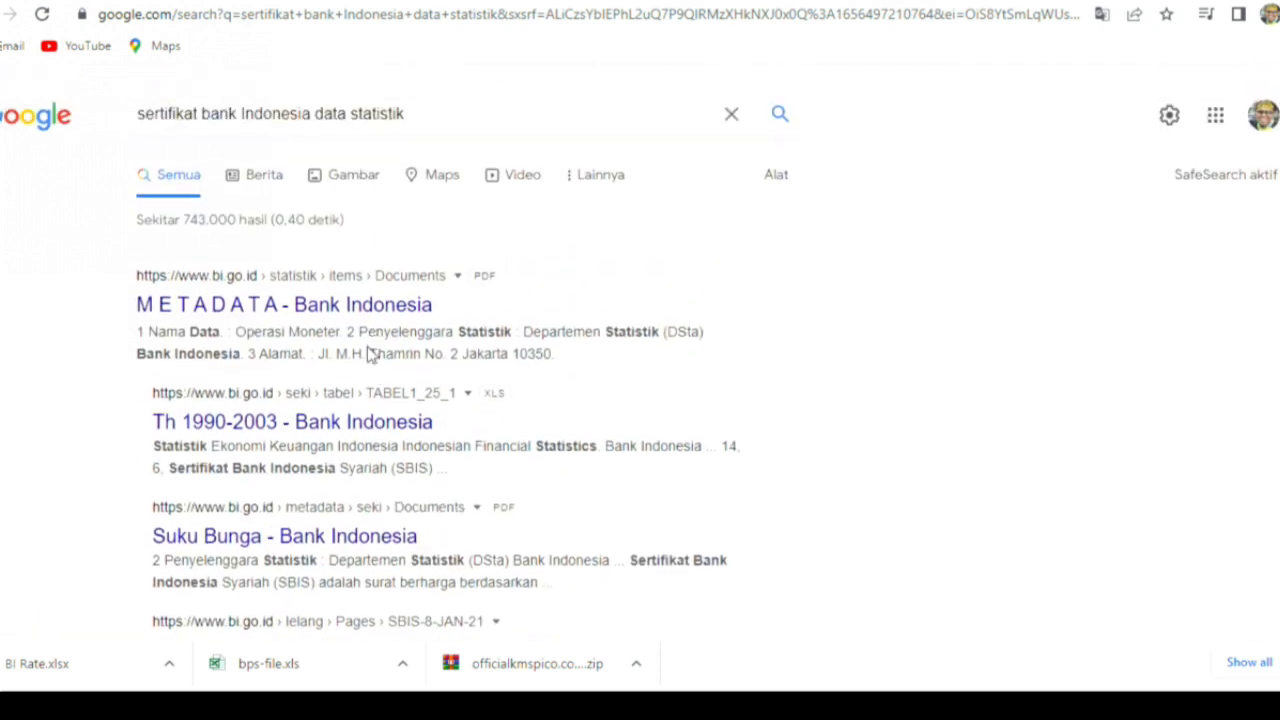
scroll(368, 355, down, 10)
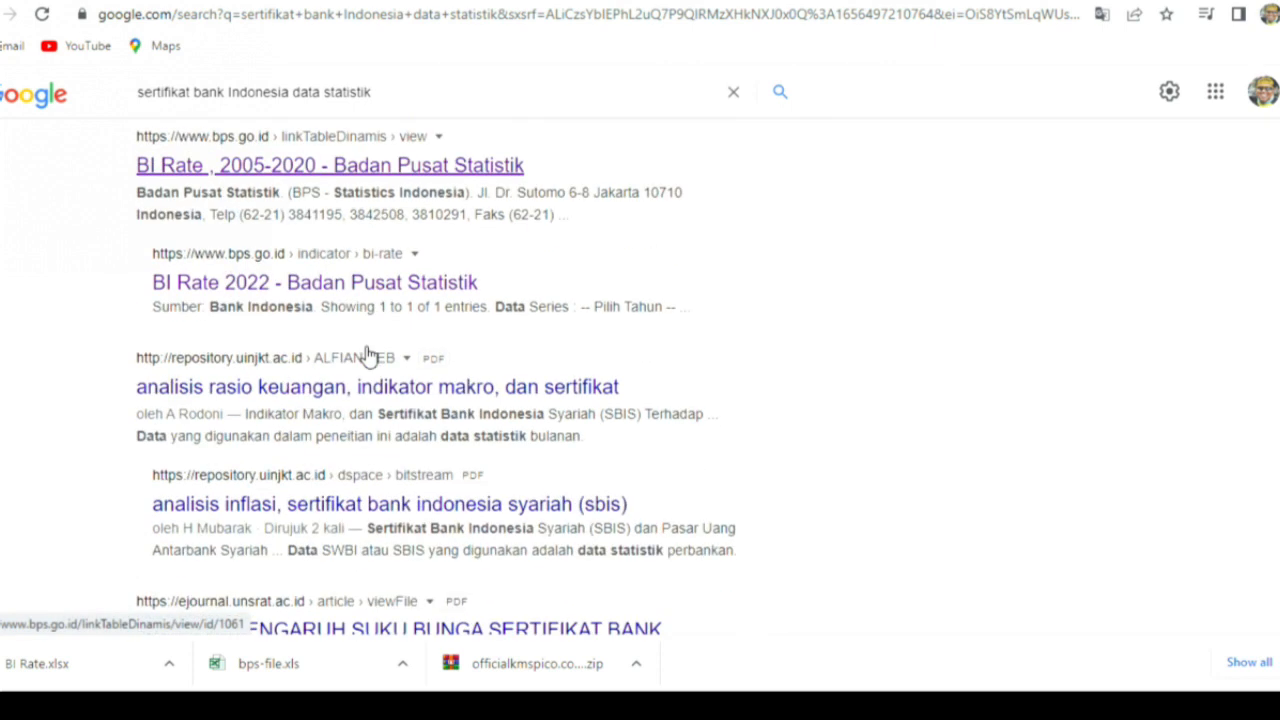
right_click(378, 290)
click(452, 304)
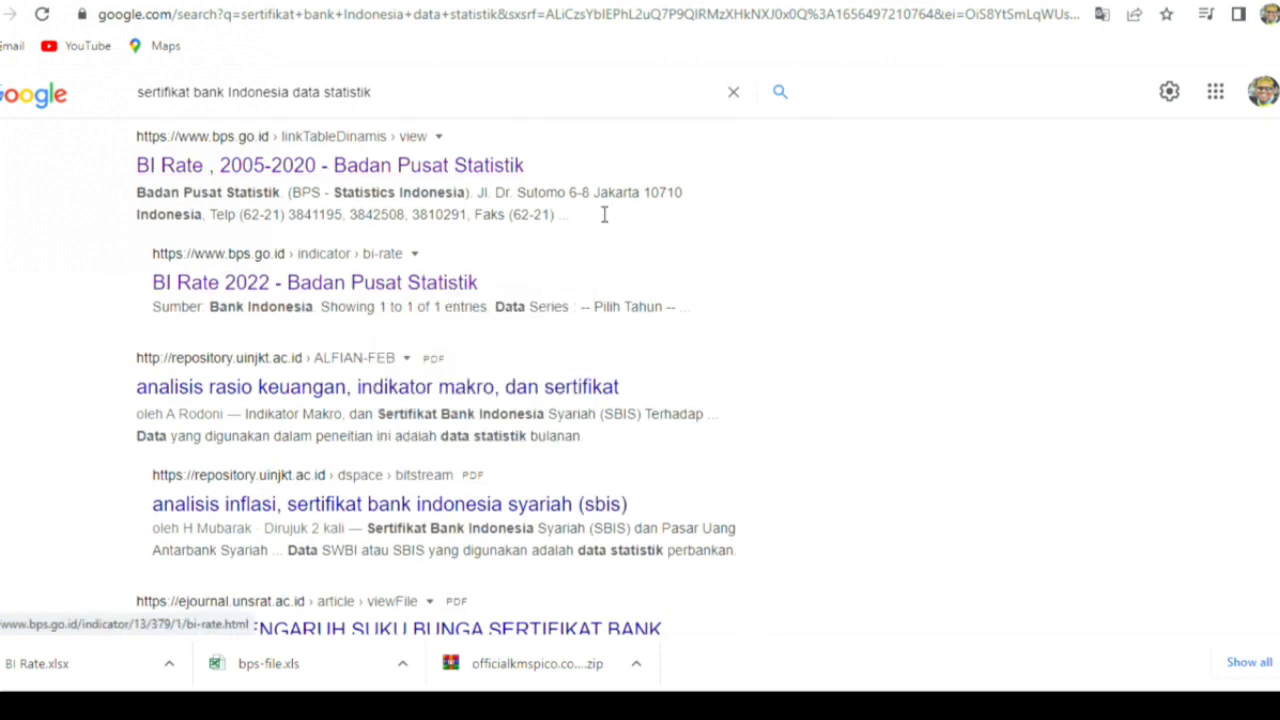
Step: Switch to the BPS BI Rate page, show the 2017 data series, and download its table as an Excel file
click(994, 1)
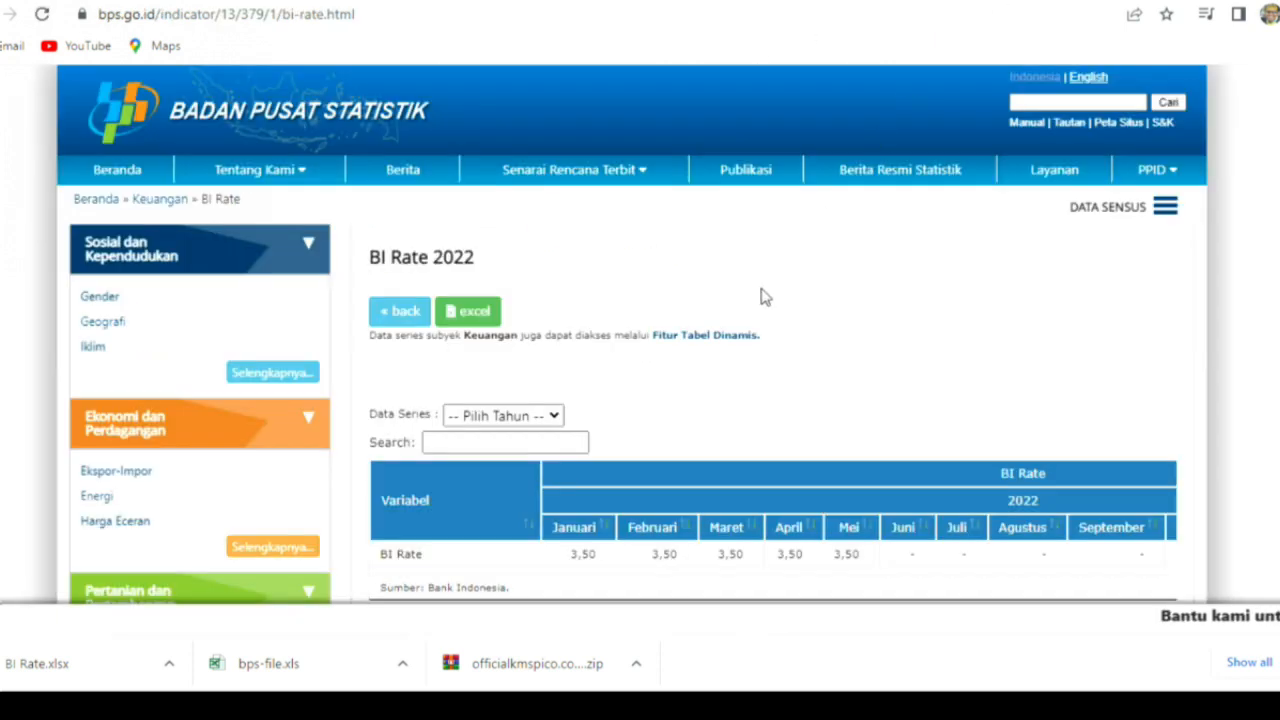
click(555, 417)
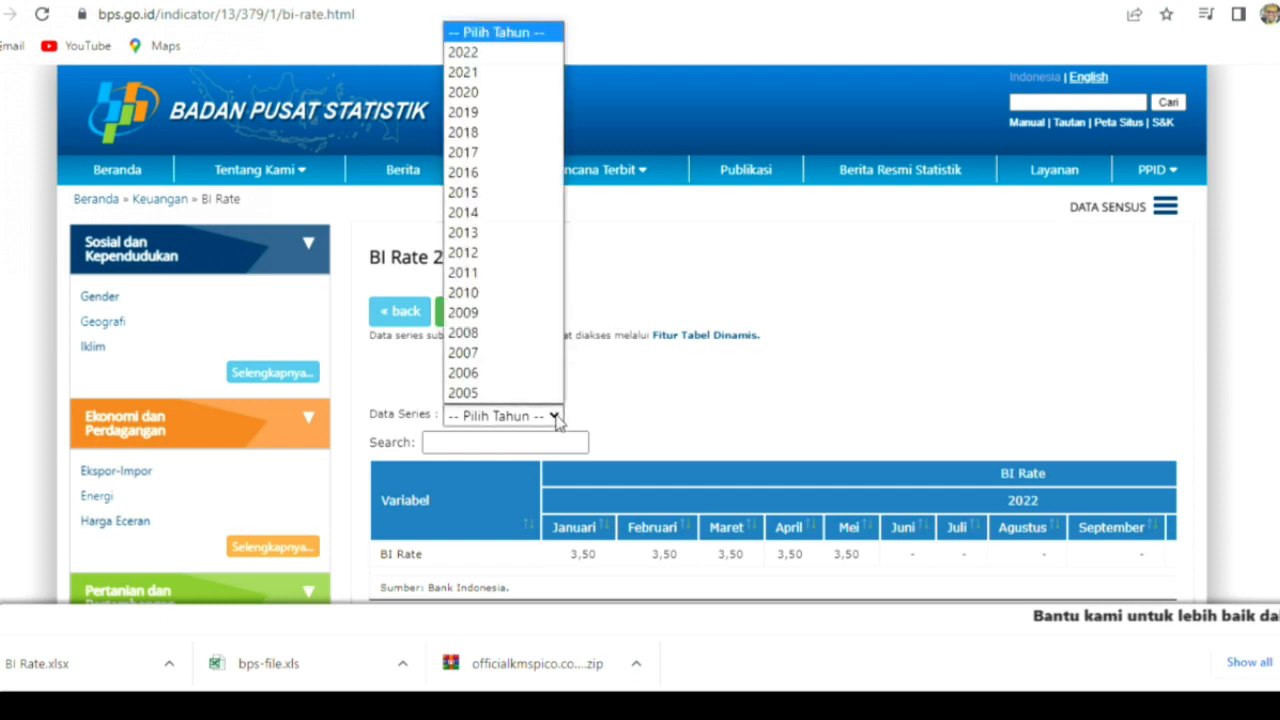
click(492, 153)
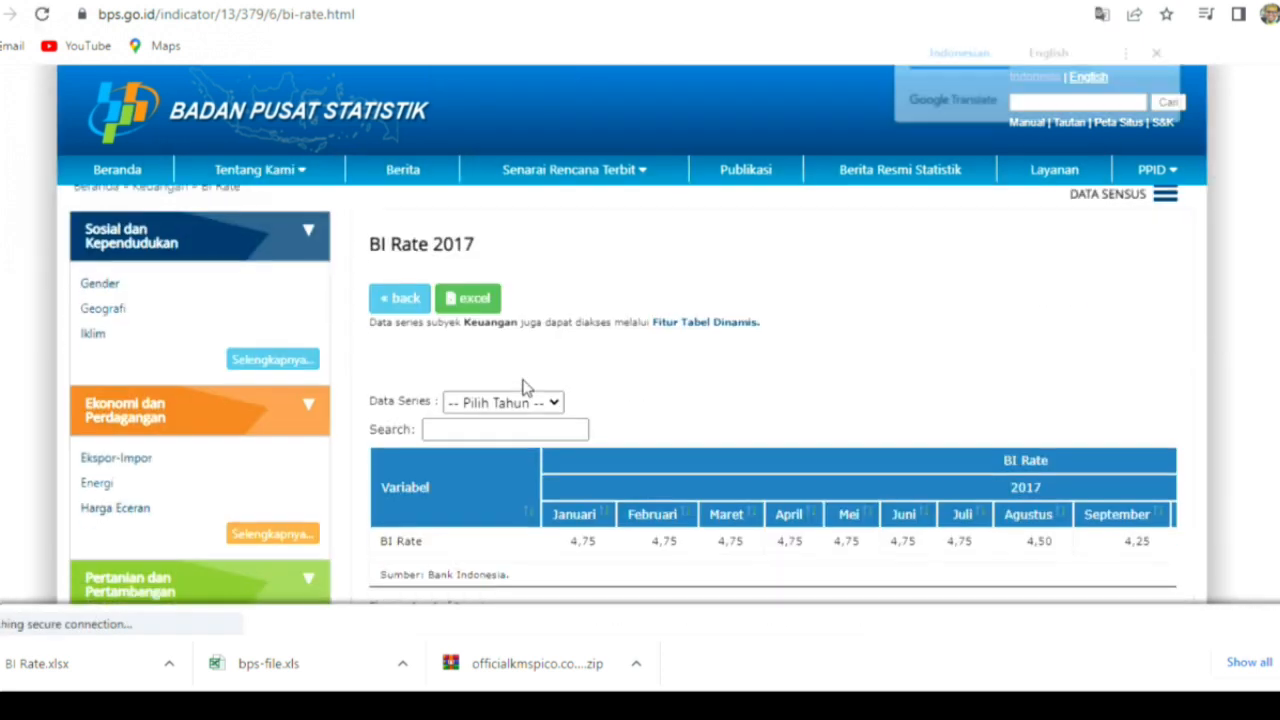
click(487, 313)
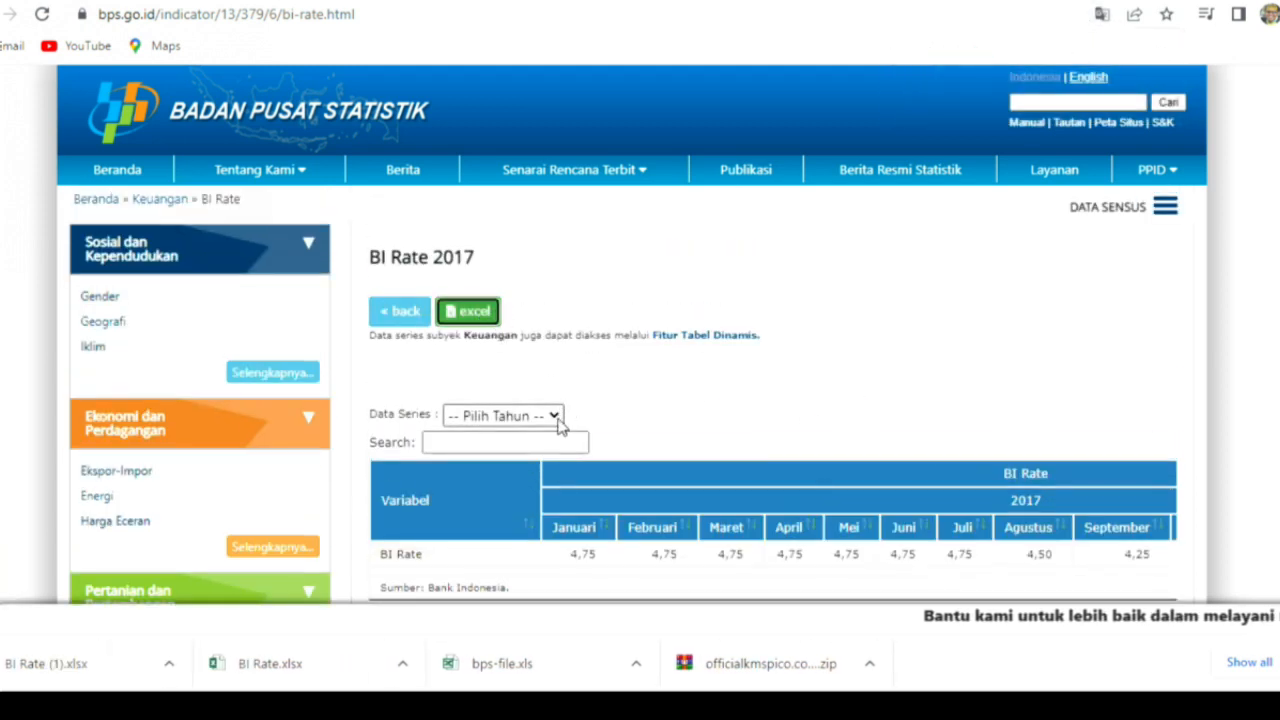
Step: Download the BI Rate tables for 2018 and 2019 as separate Excel files
click(558, 420)
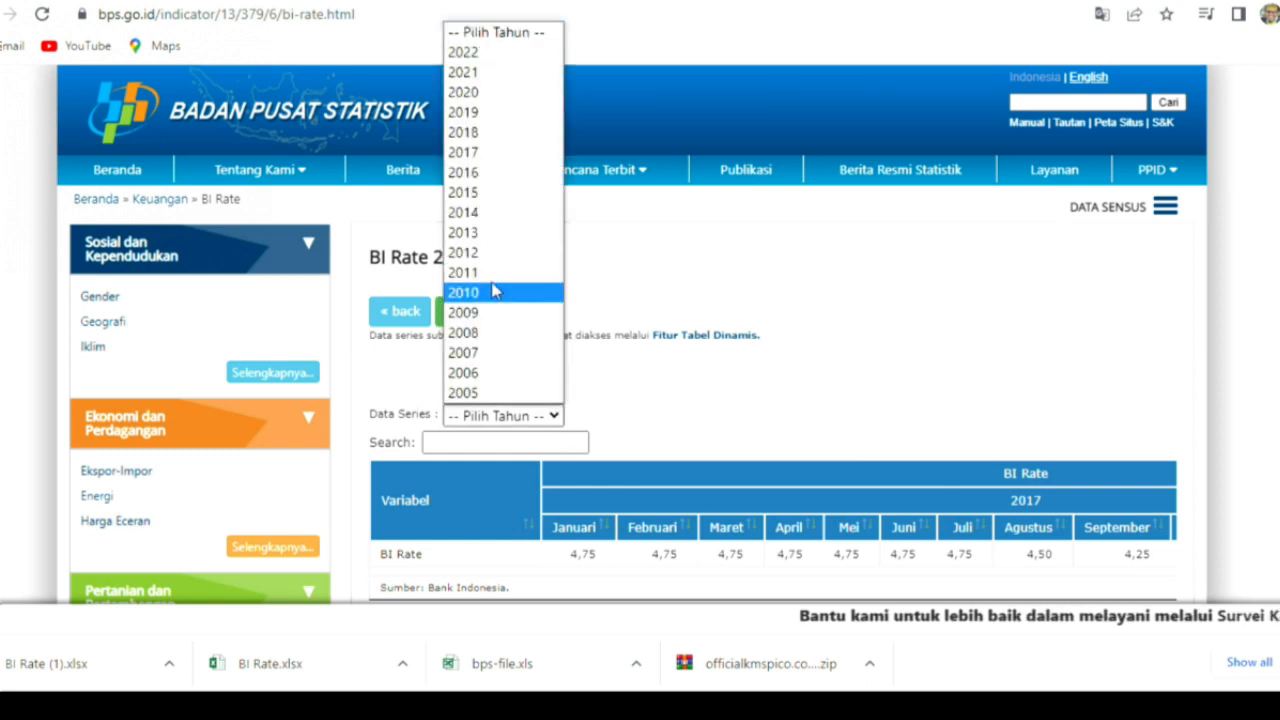
click(476, 133)
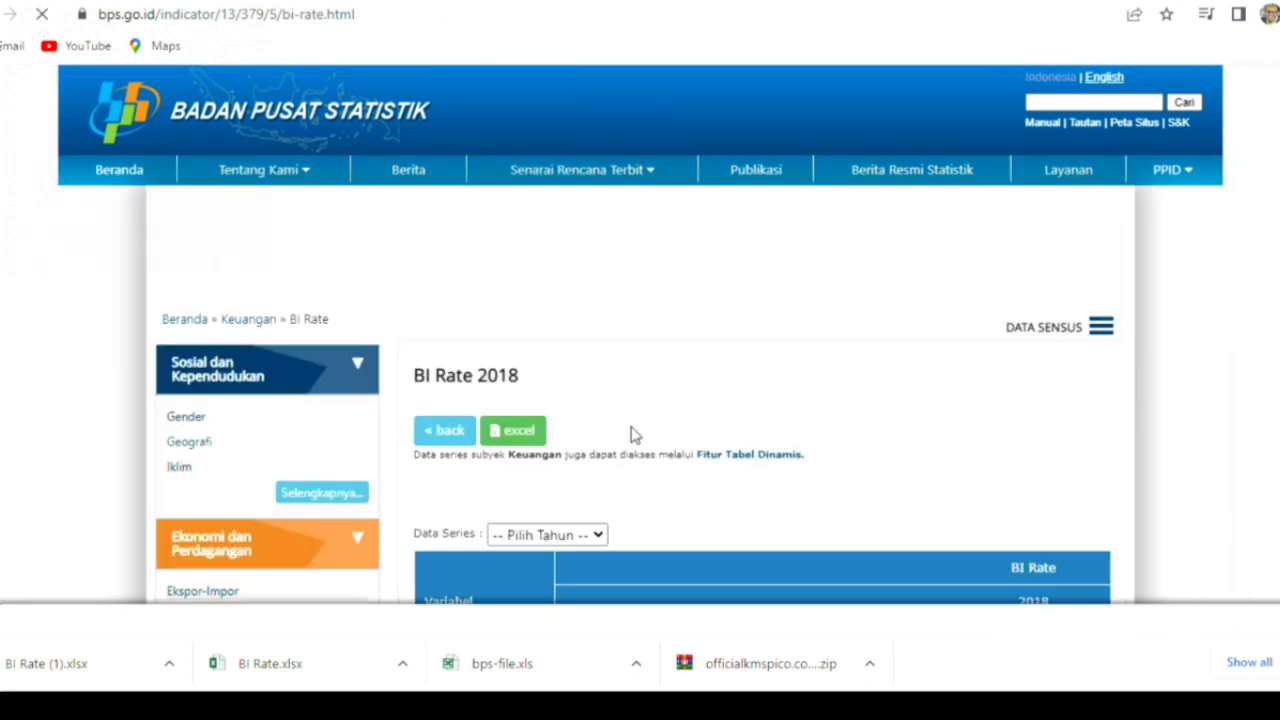
click(478, 312)
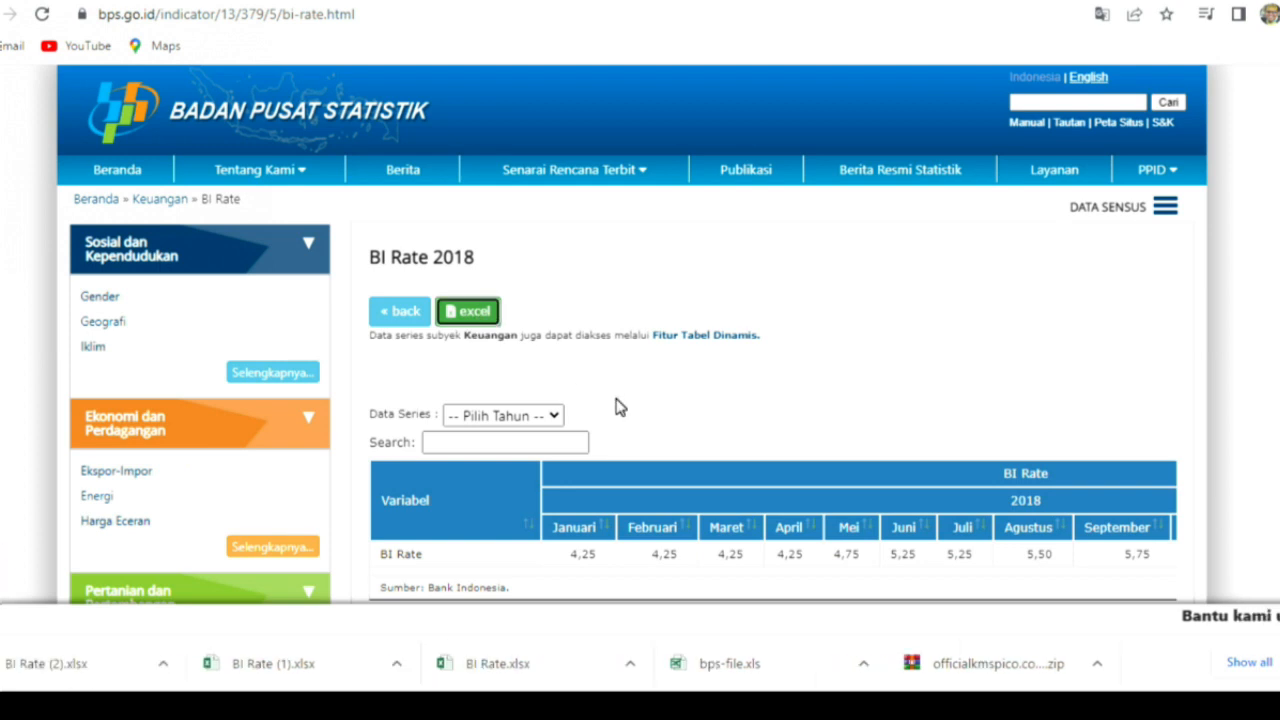
click(556, 417)
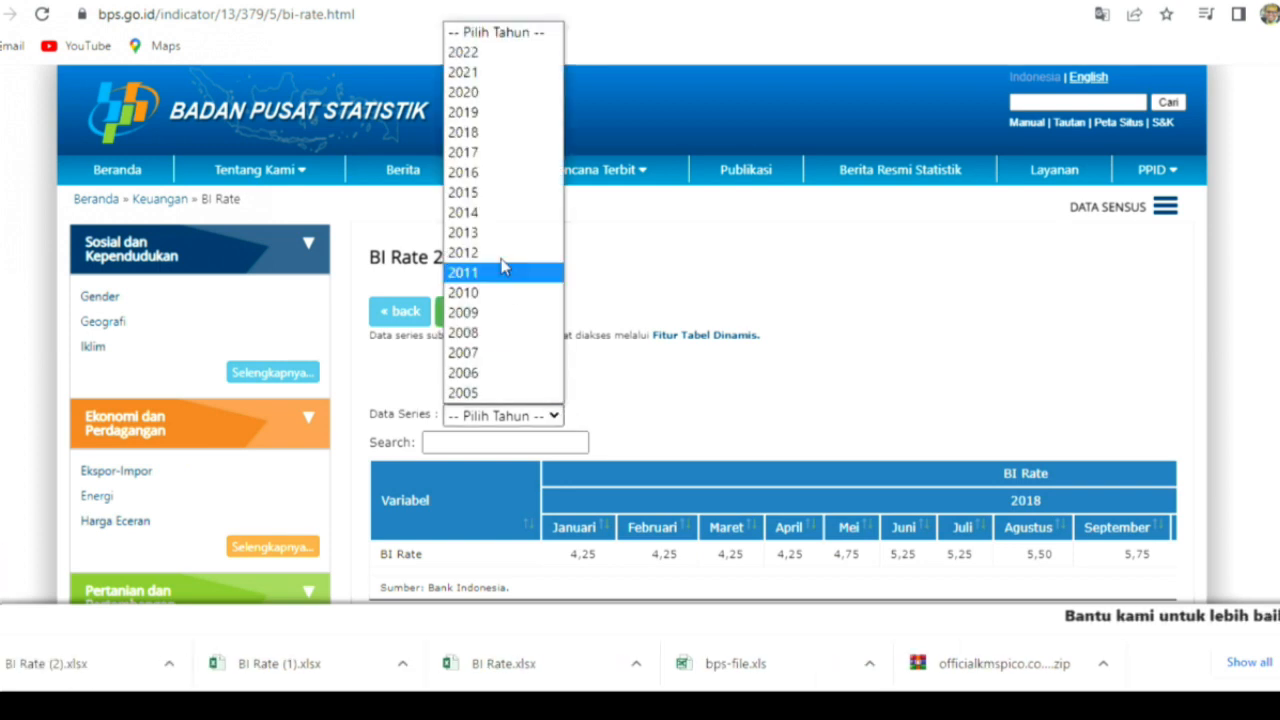
click(477, 112)
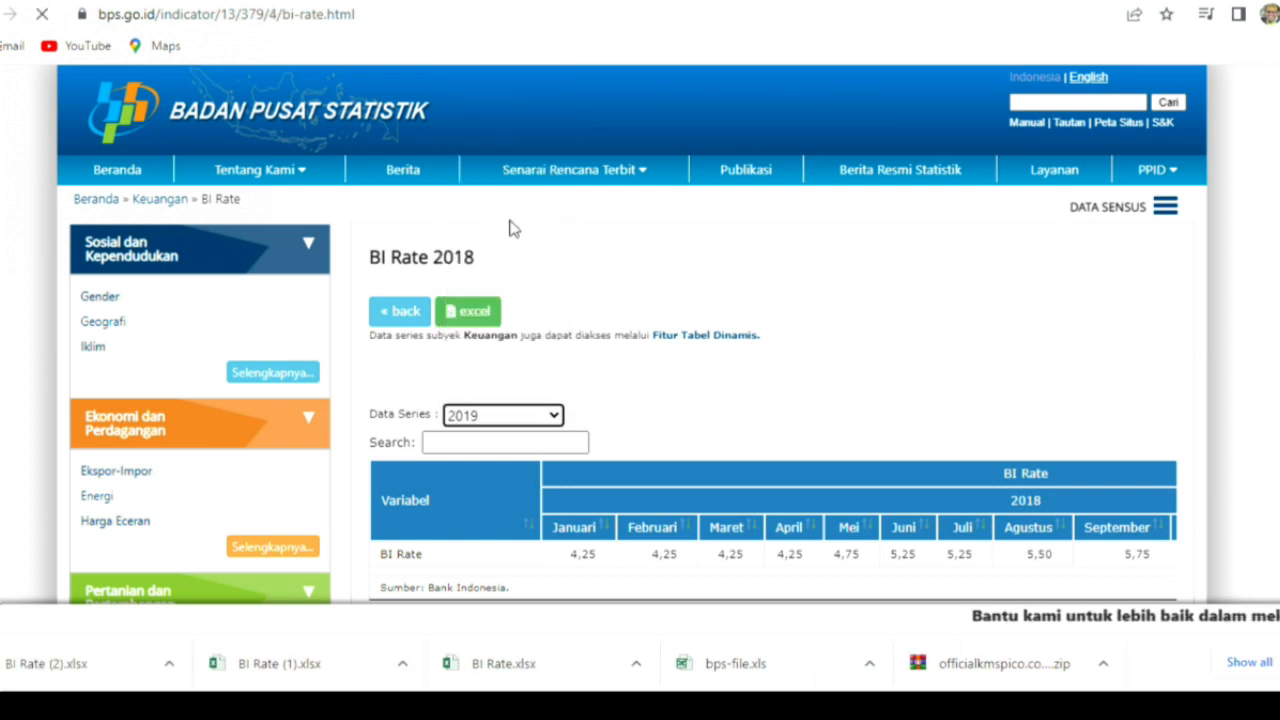
click(475, 316)
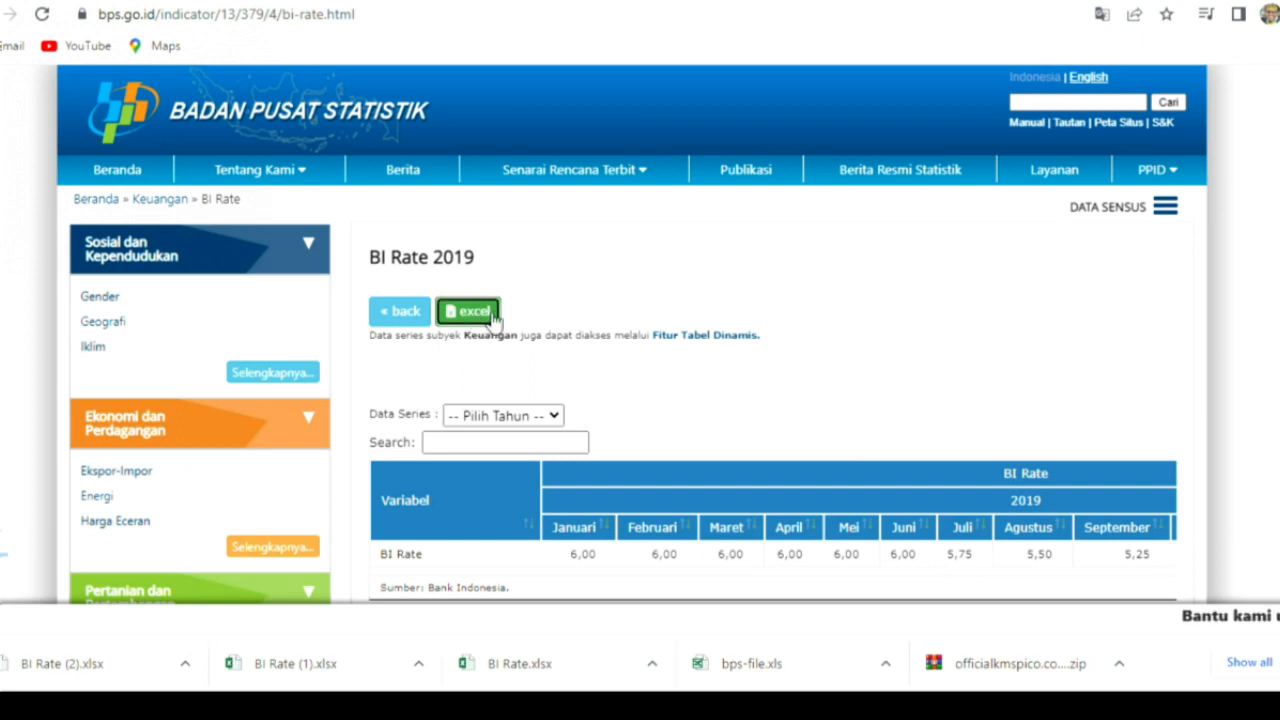
Step: Download the BI Rate tables for 2020 and 2021 as separate Excel files
click(557, 417)
click(478, 92)
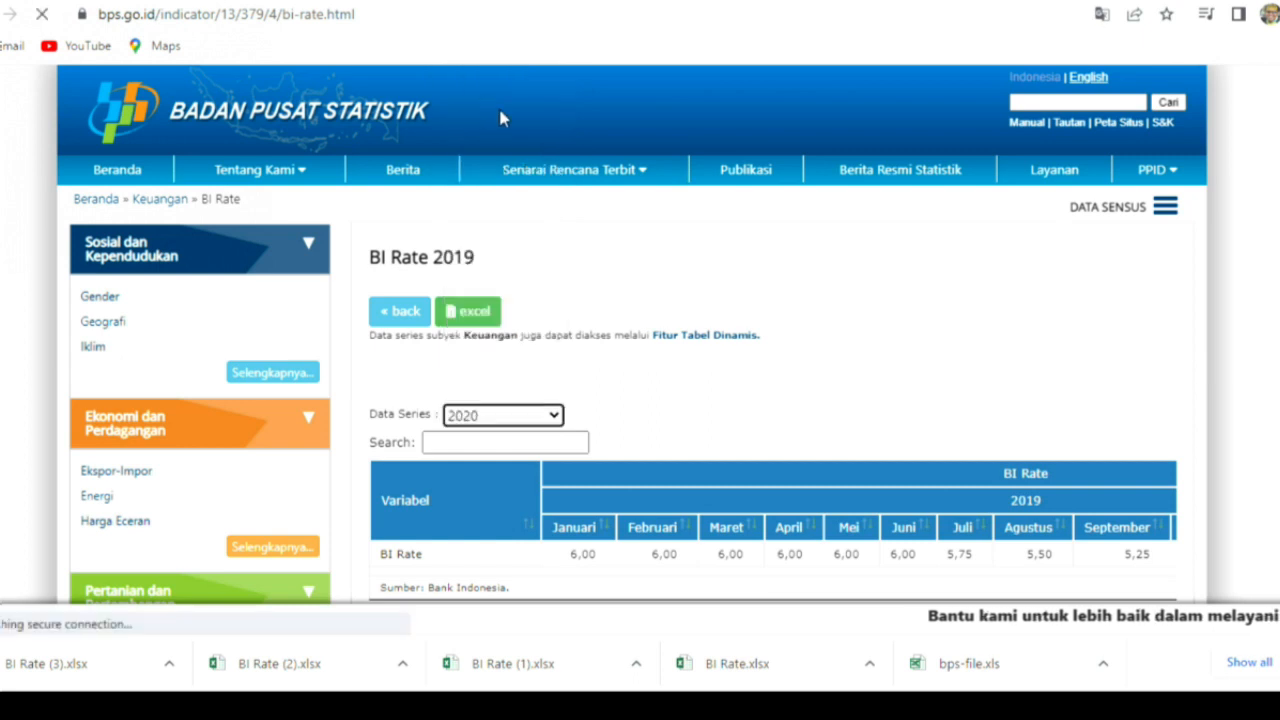
click(480, 314)
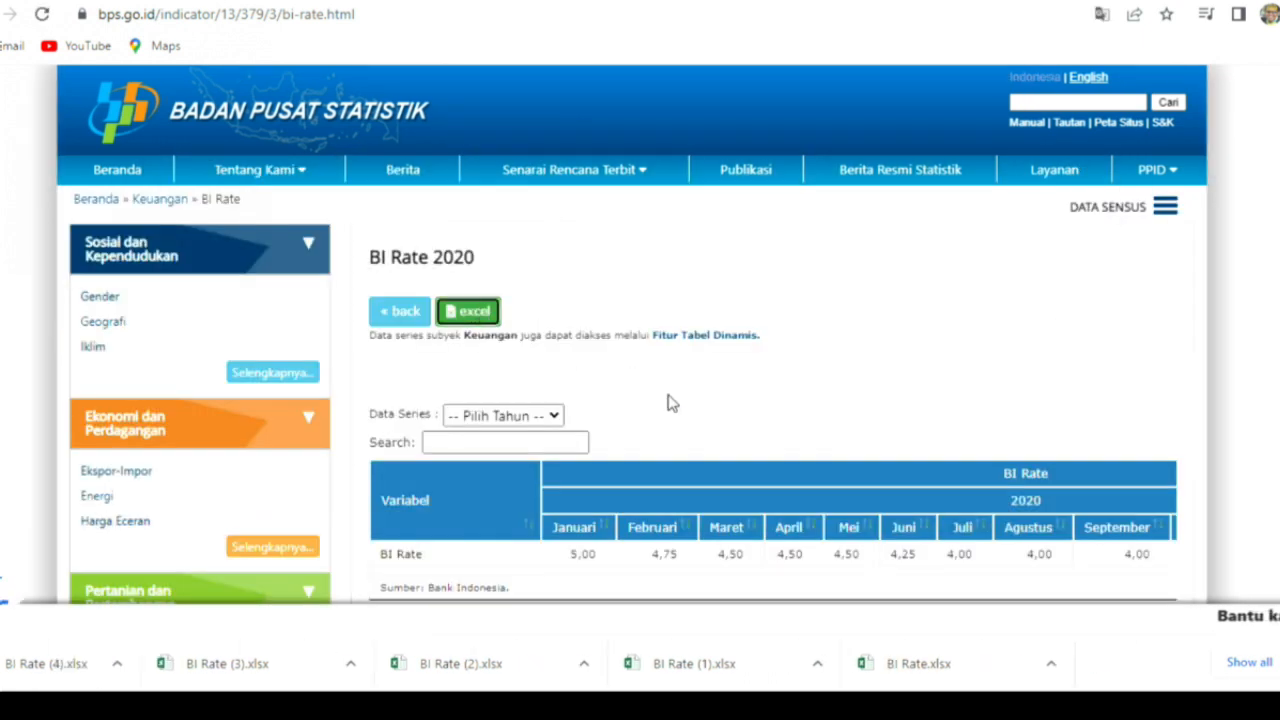
click(555, 416)
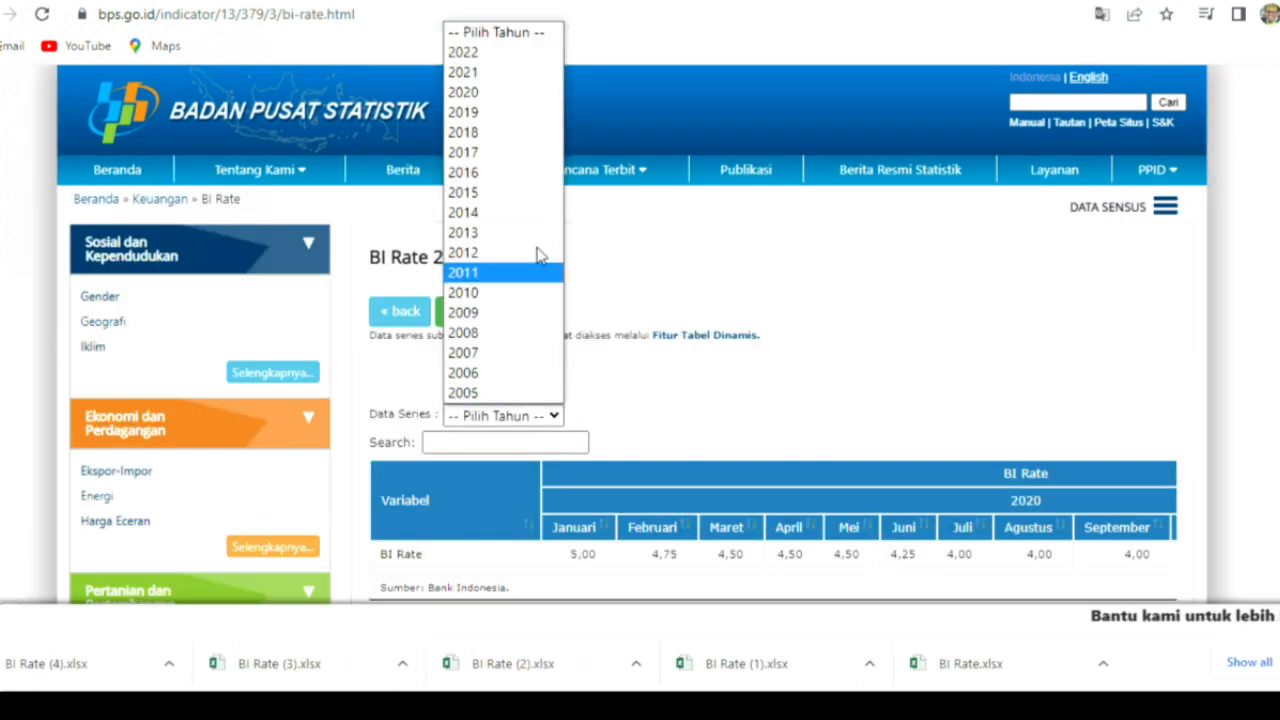
click(475, 76)
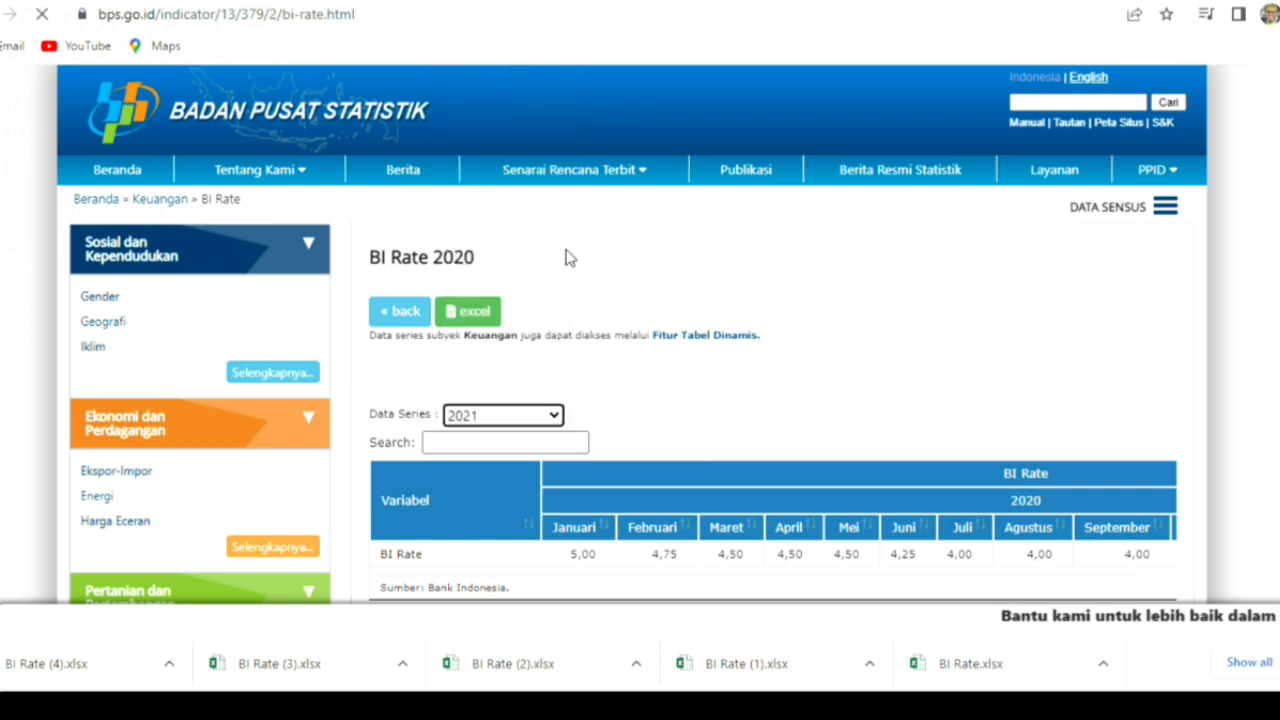
click(475, 314)
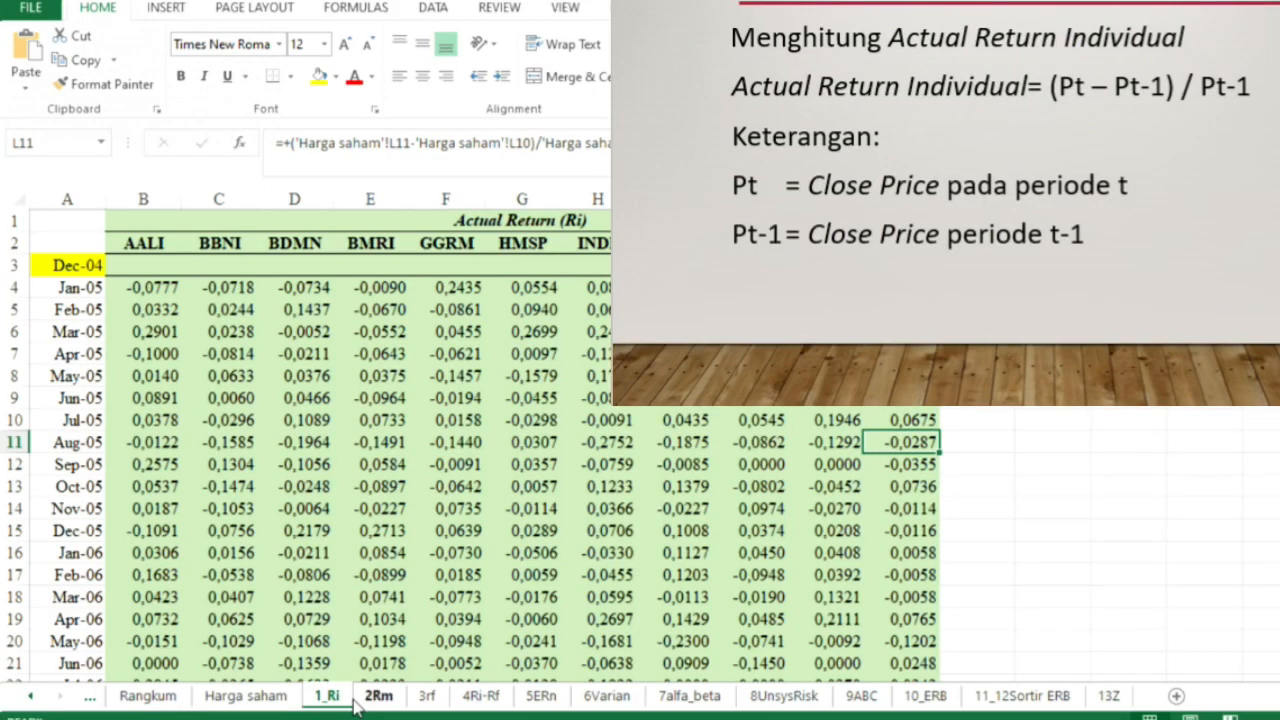
Step: In the Excel returns workbook, examine the Jan-05 AALI return formula on sheet 1_Ri and the close prices it references on Harga saham
click(168, 287)
double_click(168, 287)
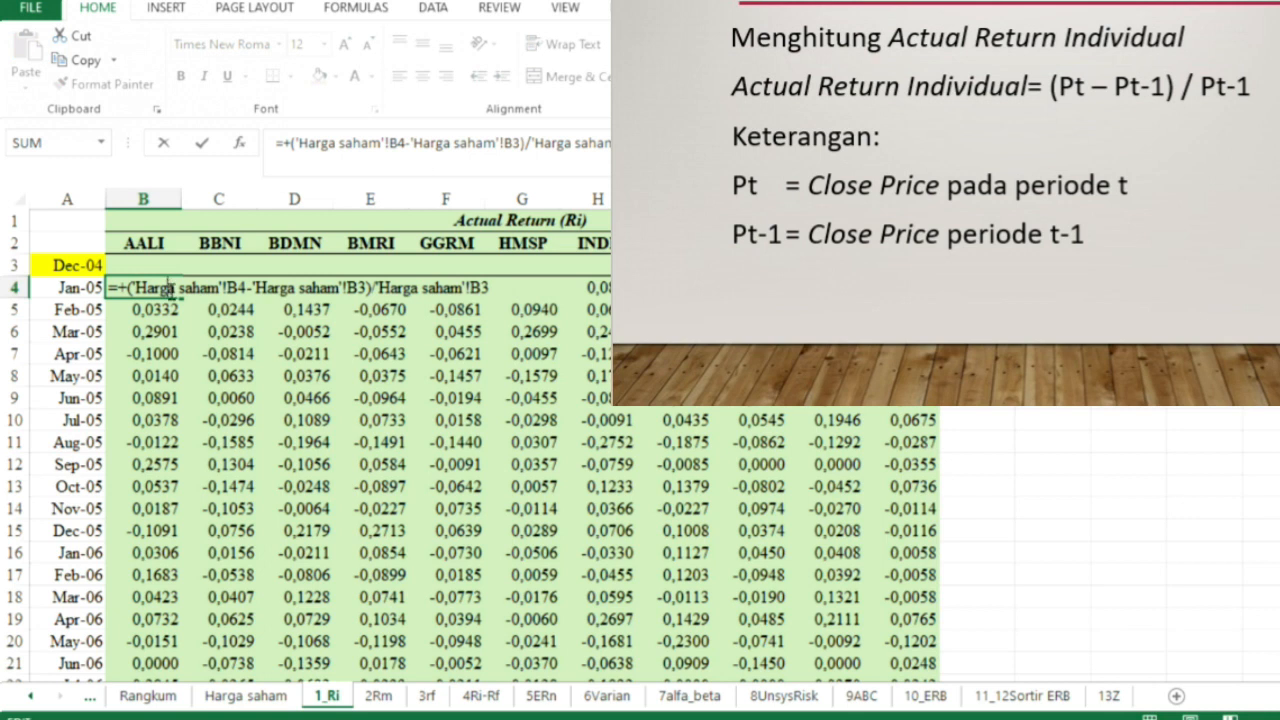
key(Escape)
click(262, 698)
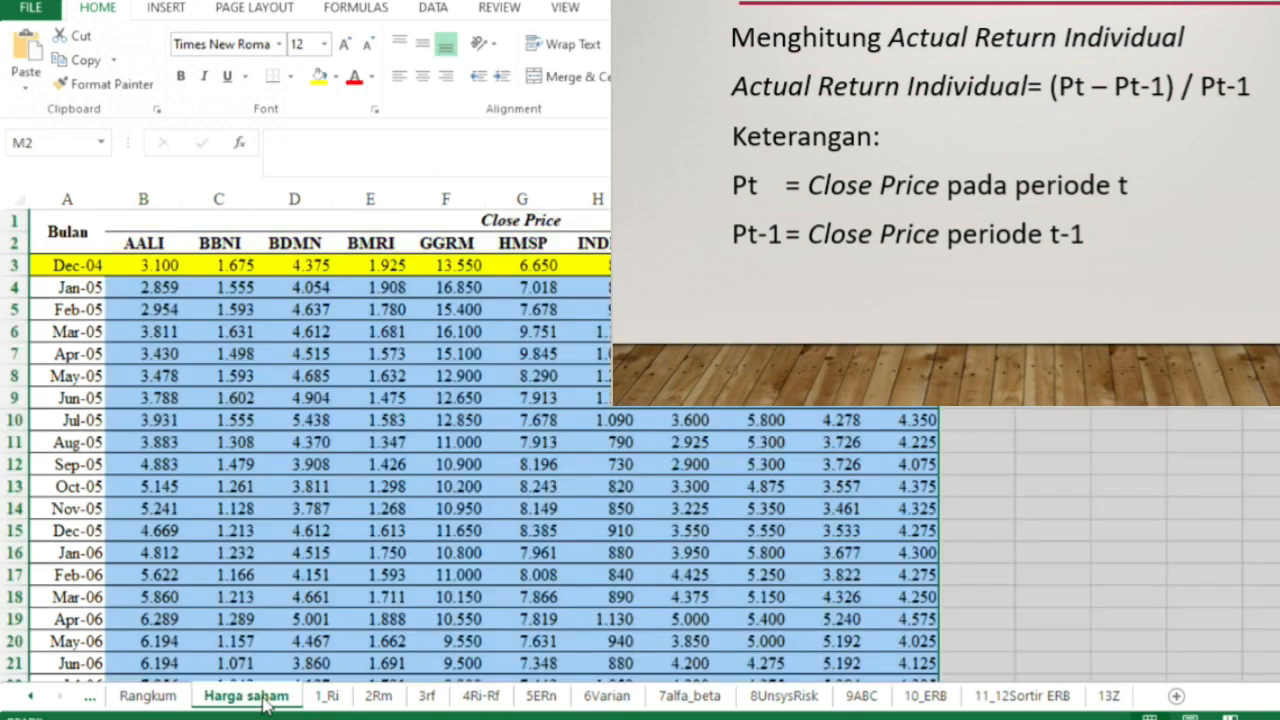
click(155, 287)
click(160, 266)
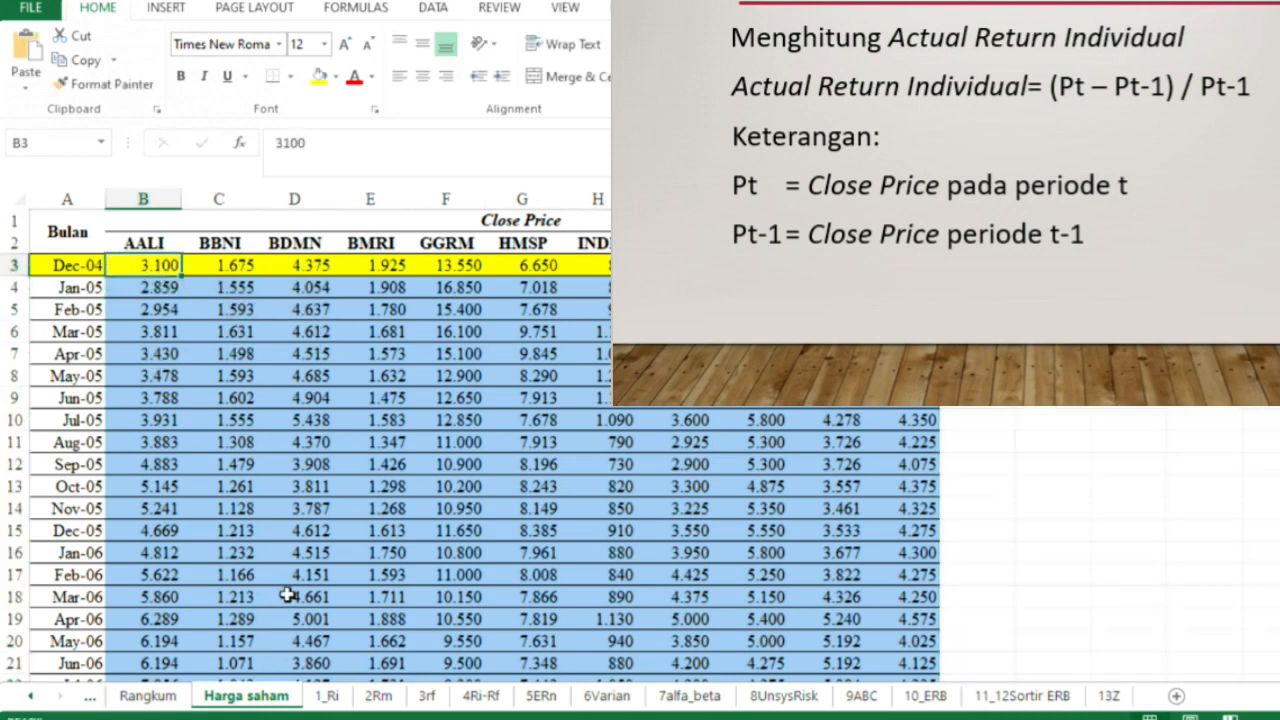
click(327, 697)
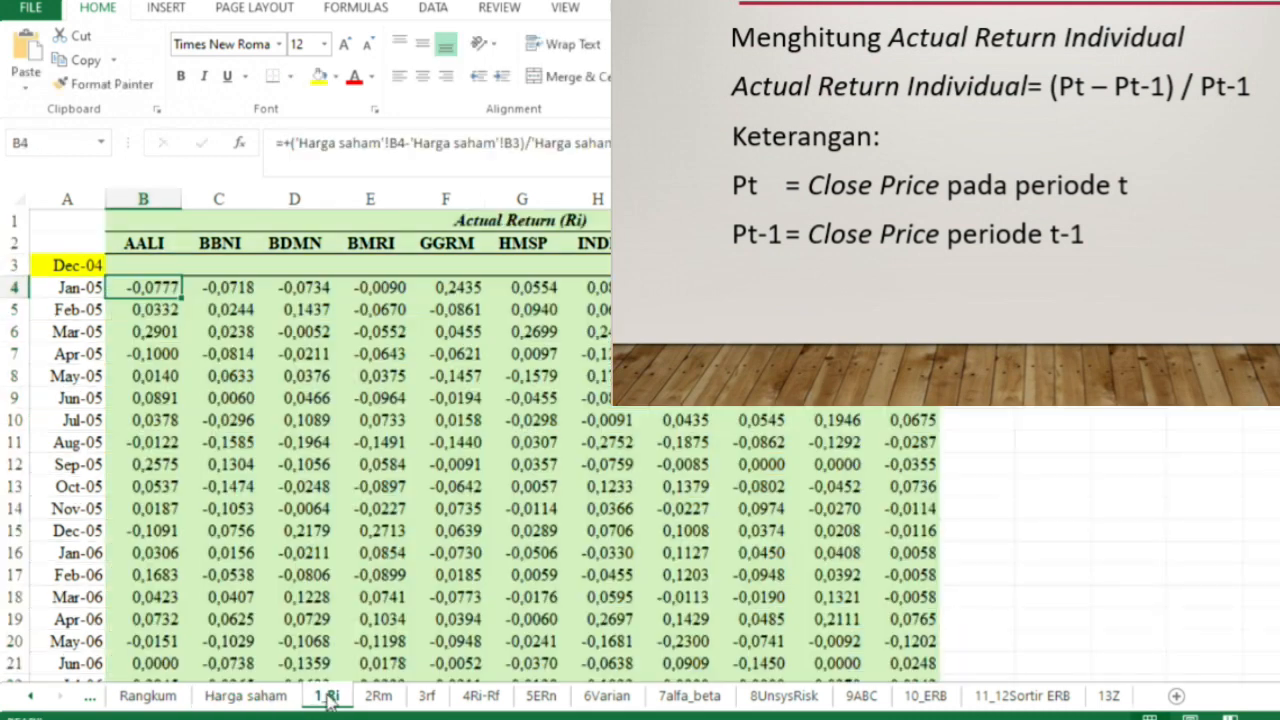
double_click(158, 287)
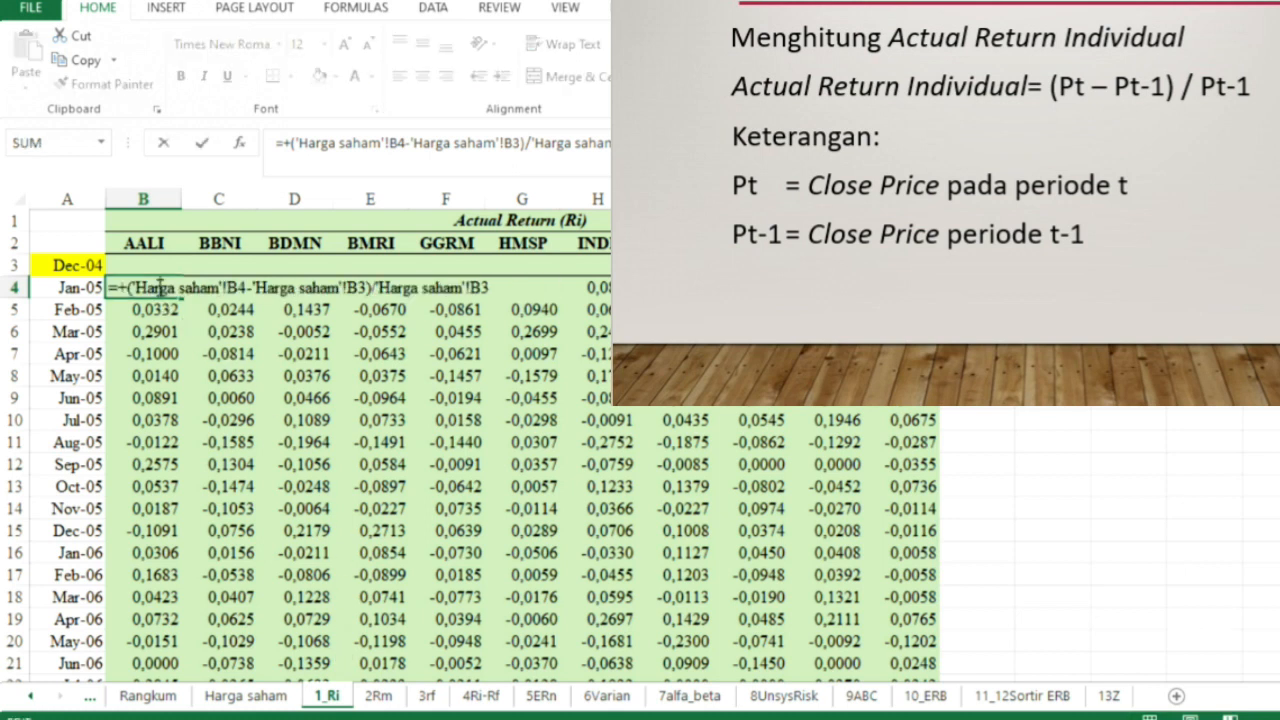
key(Escape)
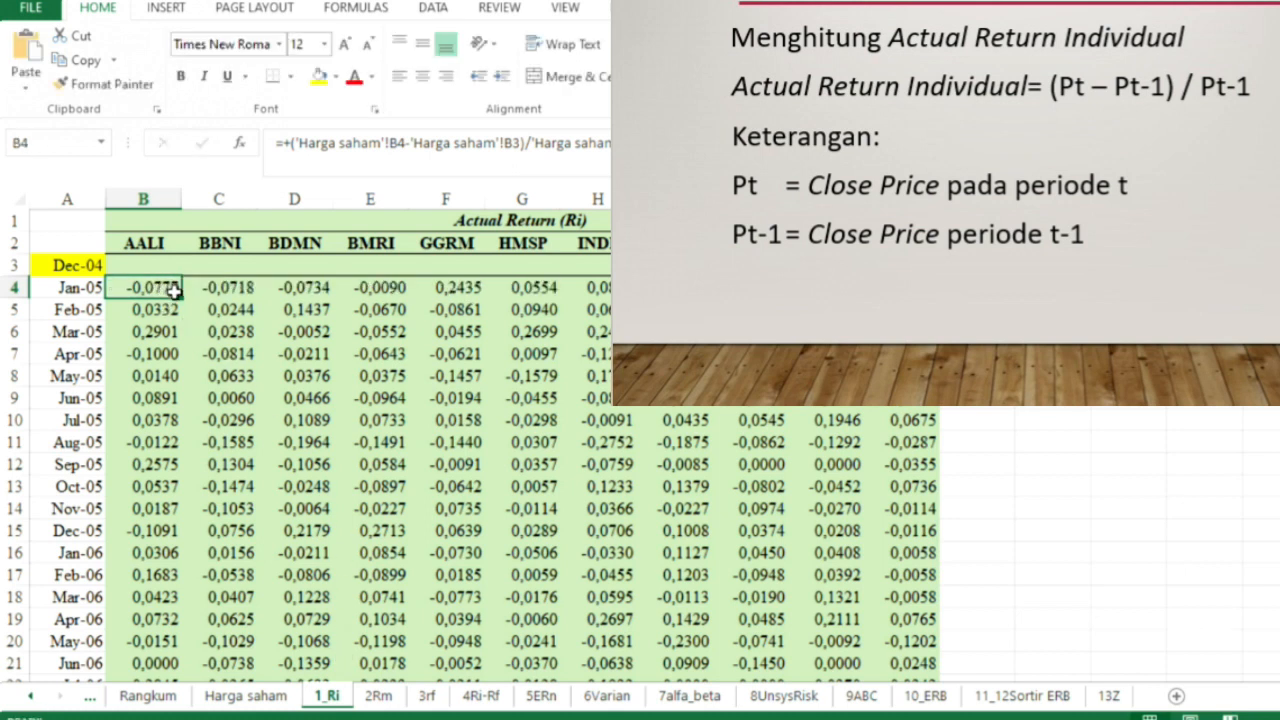
Step: Fill the B4 actual return formula on sheet 1_Ri across to column L and down to Dec-15 in row 135
drag(184, 296, 620, 295)
drag(938, 297, 957, 613)
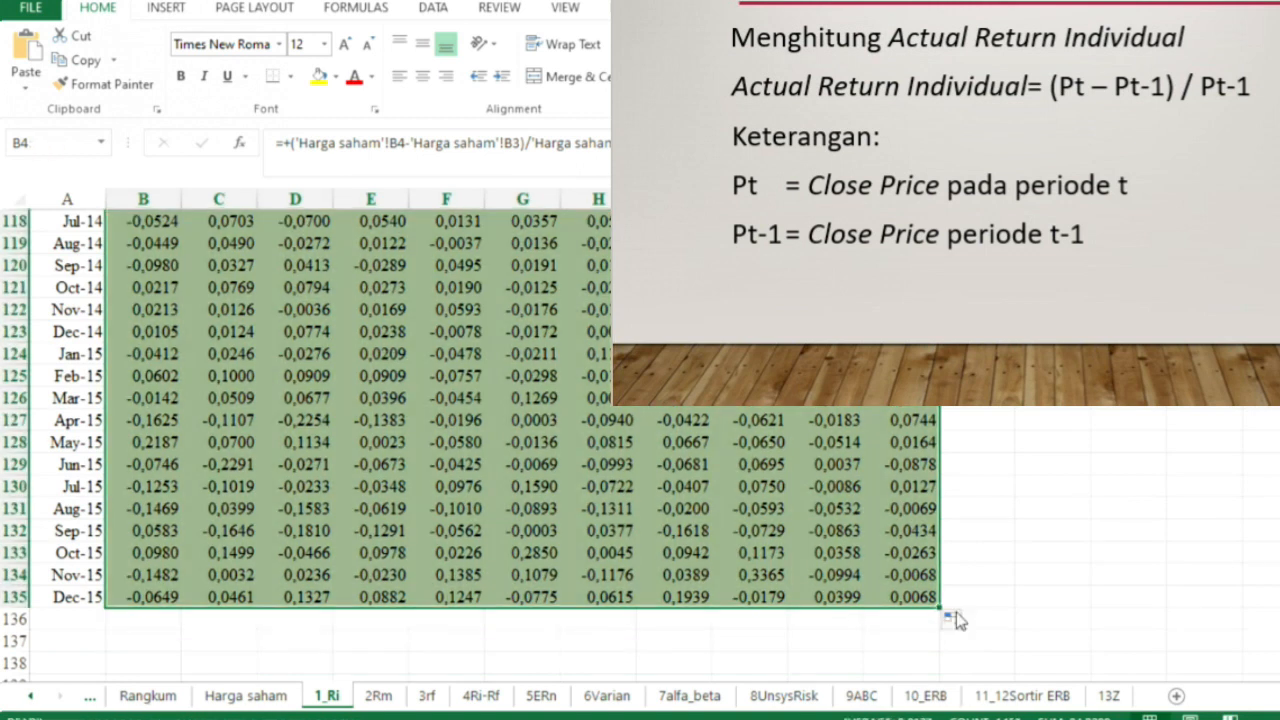
scroll(500, 440, up, 8)
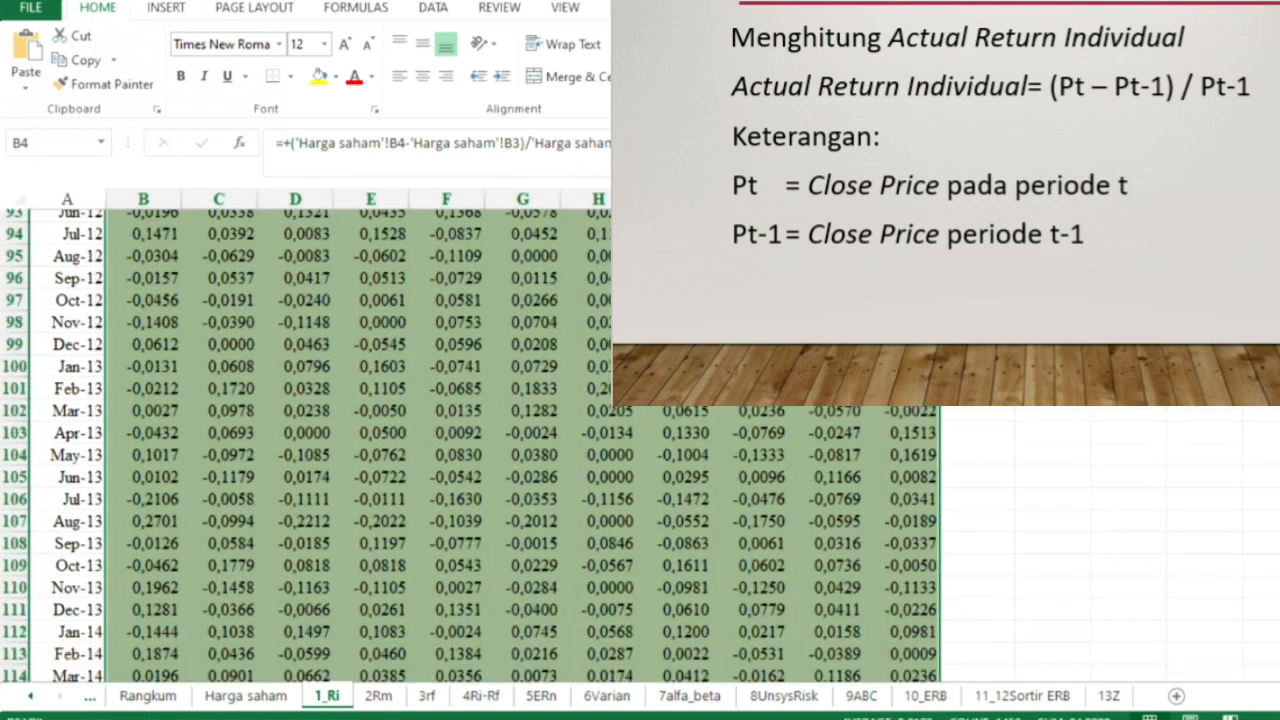
scroll(306, 446, up, 20)
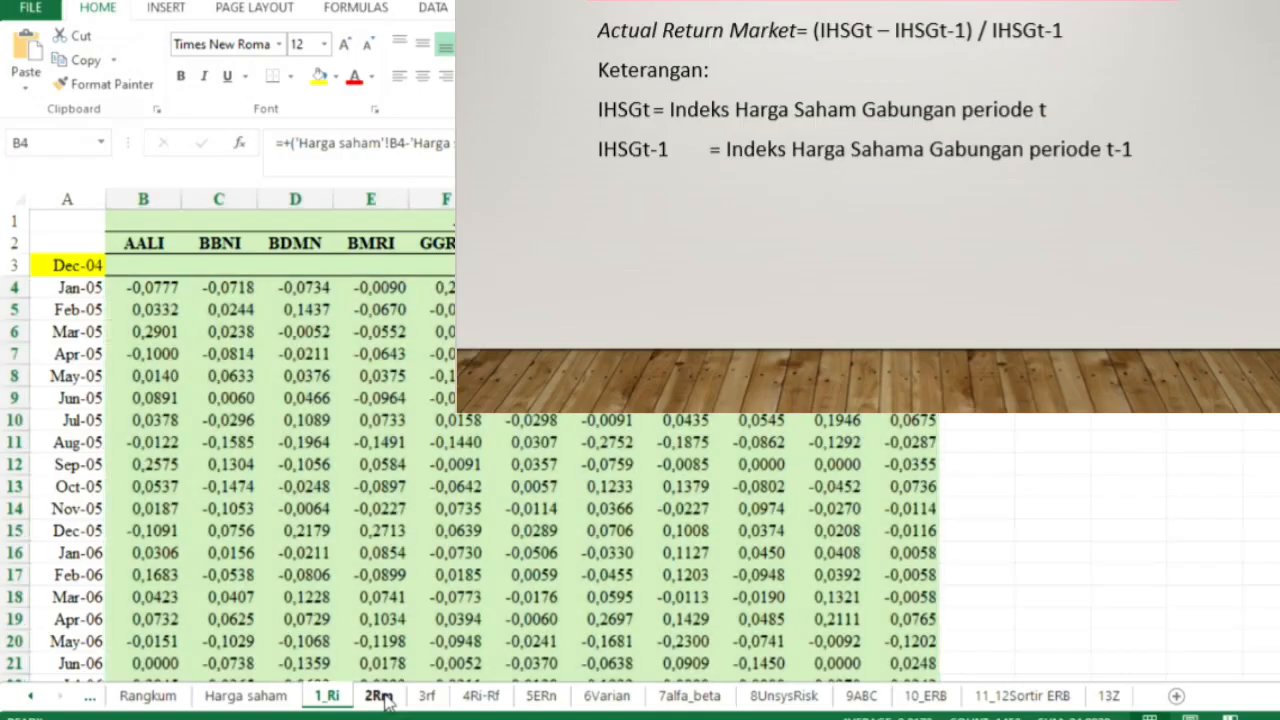
Step: On sheet 2Rm, examine the monthly IHSG values and the market return formulas in the Rm column, including C132 and C4
click(388, 696)
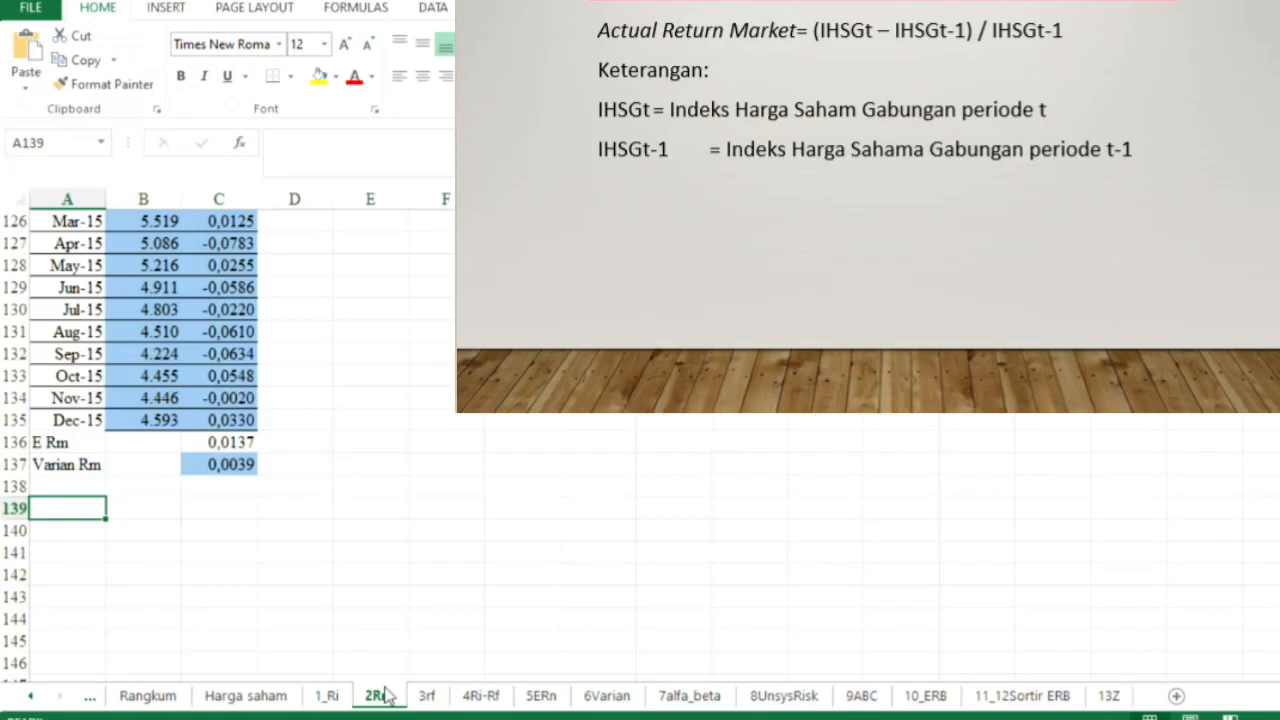
click(218, 348)
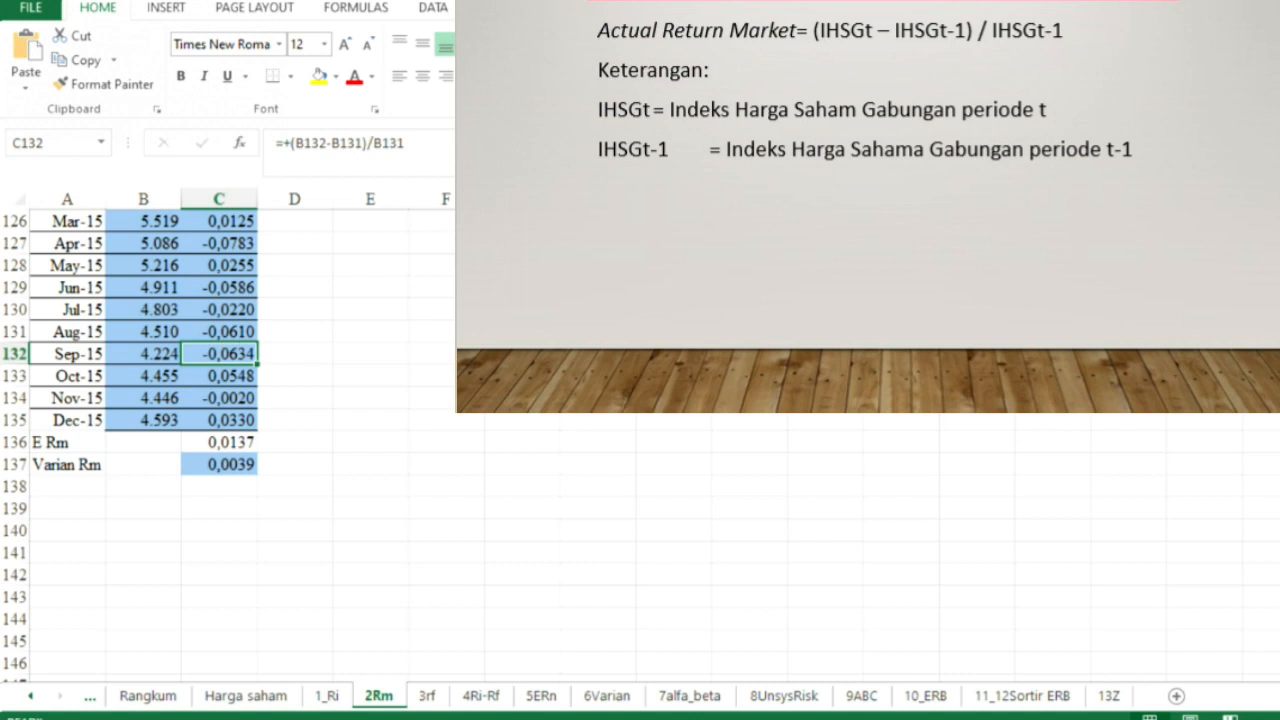
scroll(144, 446, up, 20)
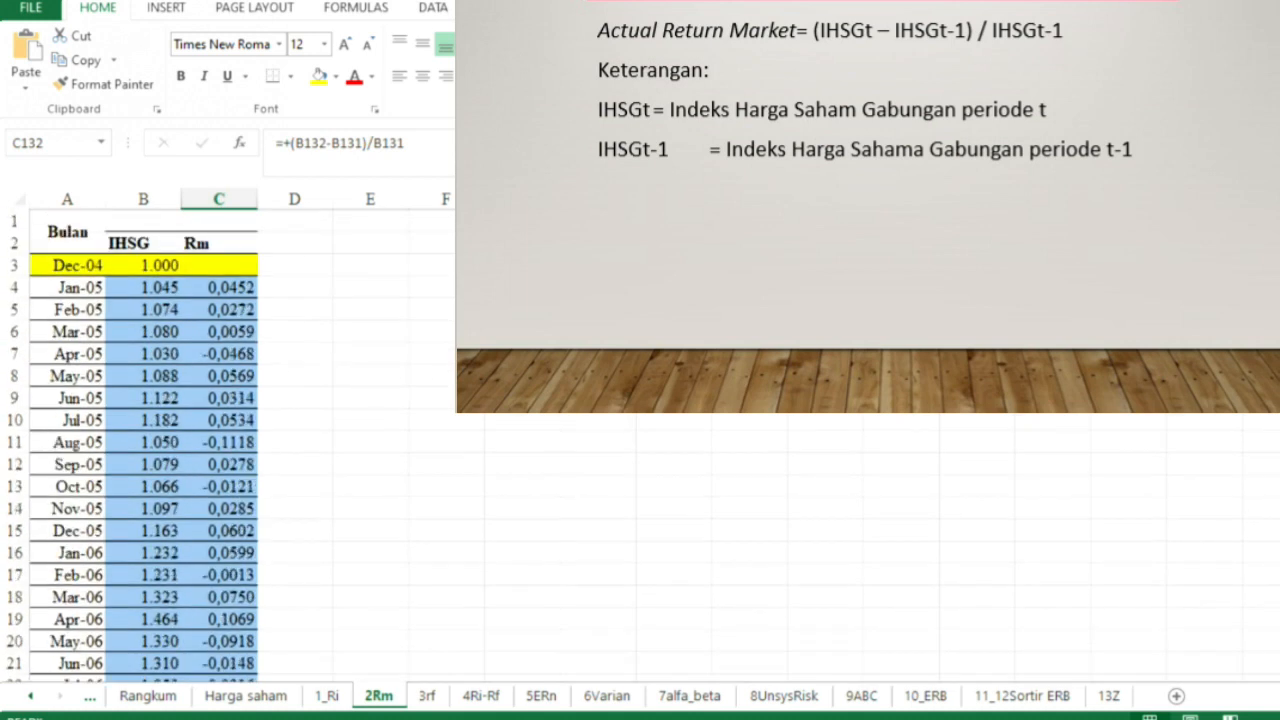
click(150, 289)
click(143, 246)
click(143, 288)
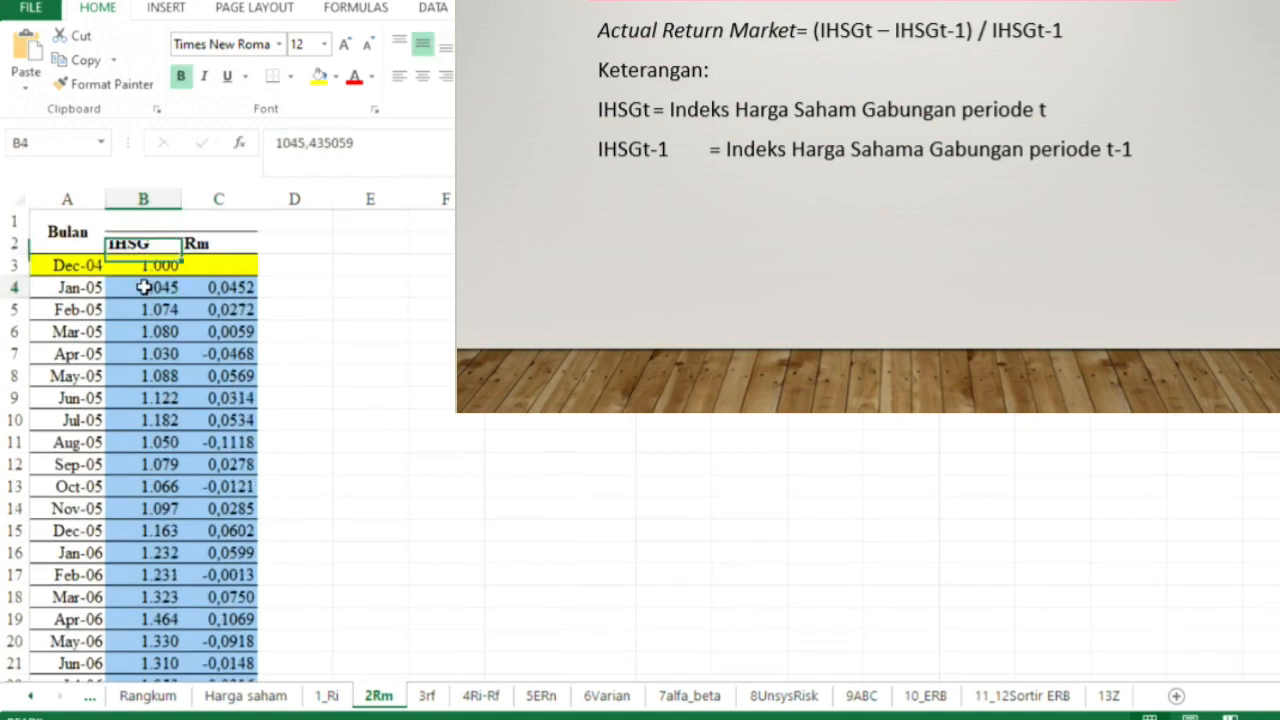
click(143, 309)
click(145, 200)
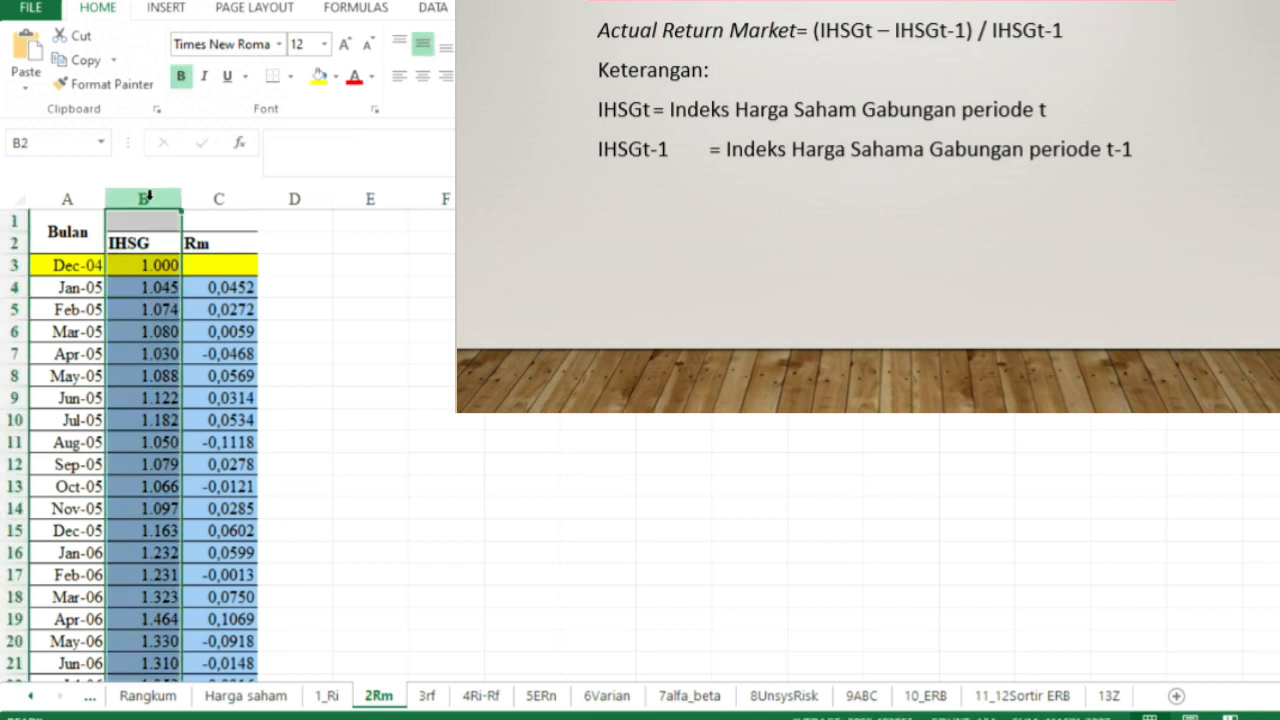
double_click(243, 289)
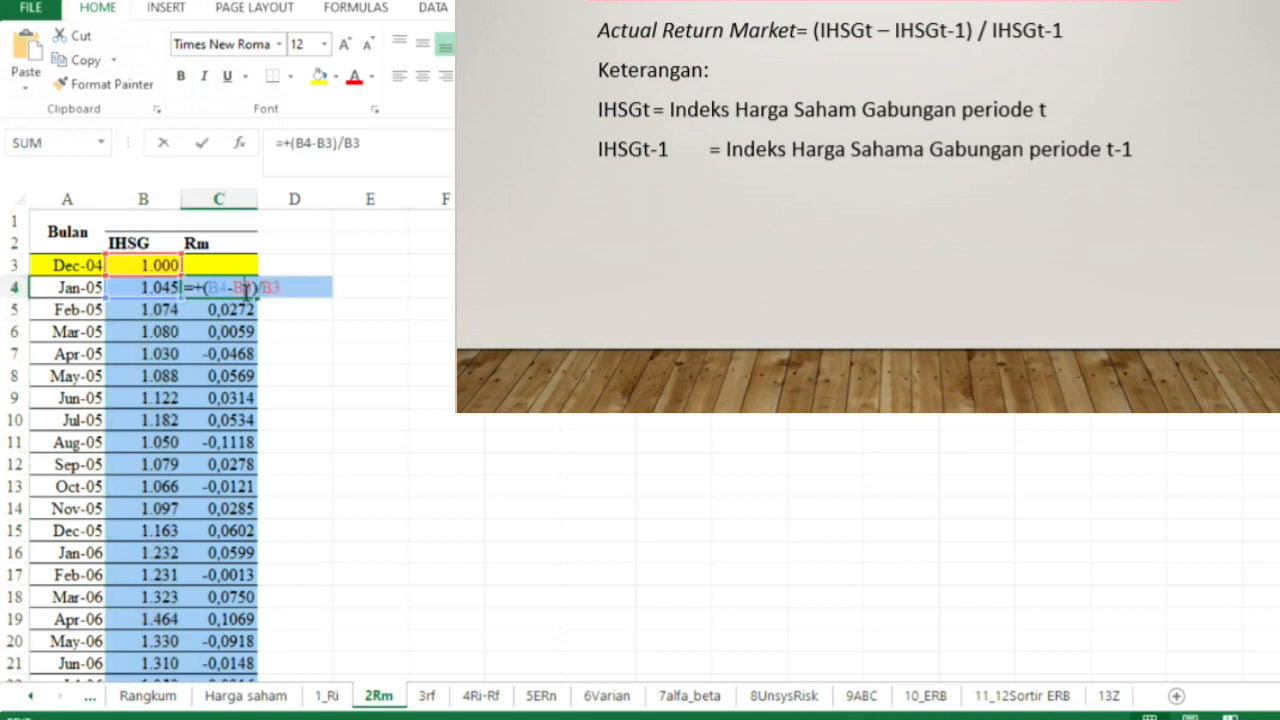
key(Escape)
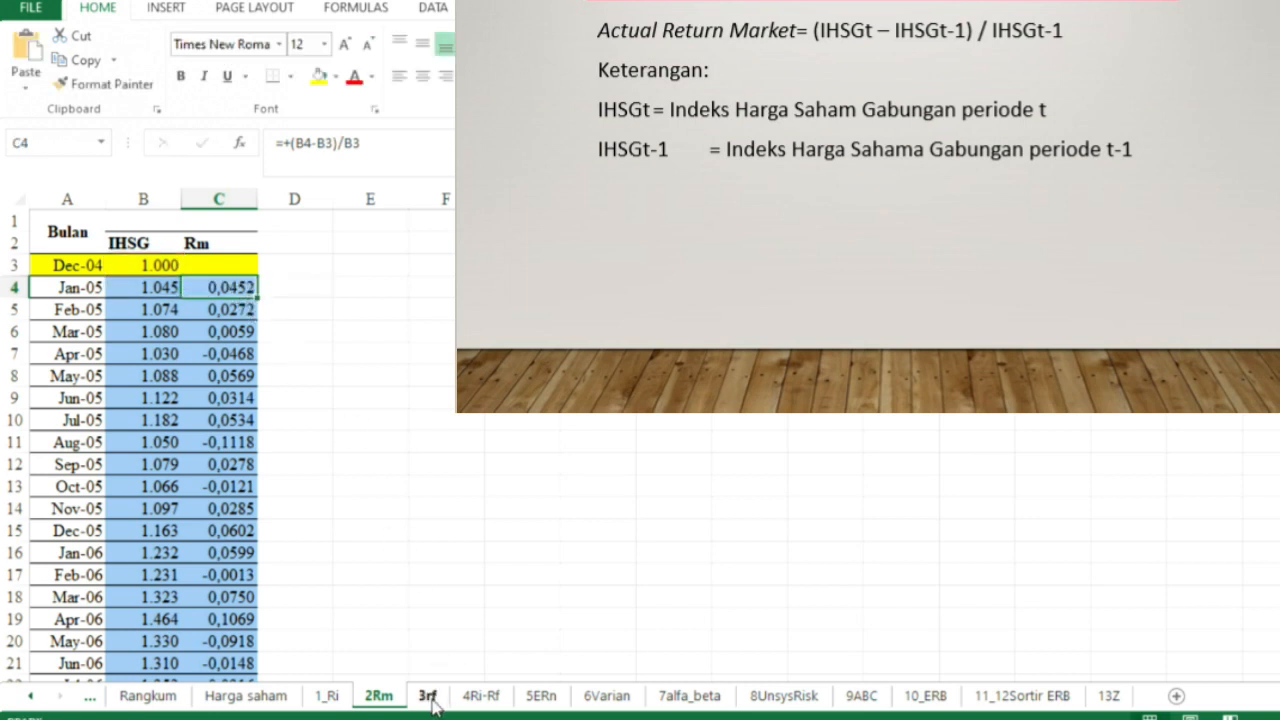
Step: On sheet 3rf, examine the Jan-05 risk-free rate and the monthly Rf formula in C4 that divides it by 12
click(433, 703)
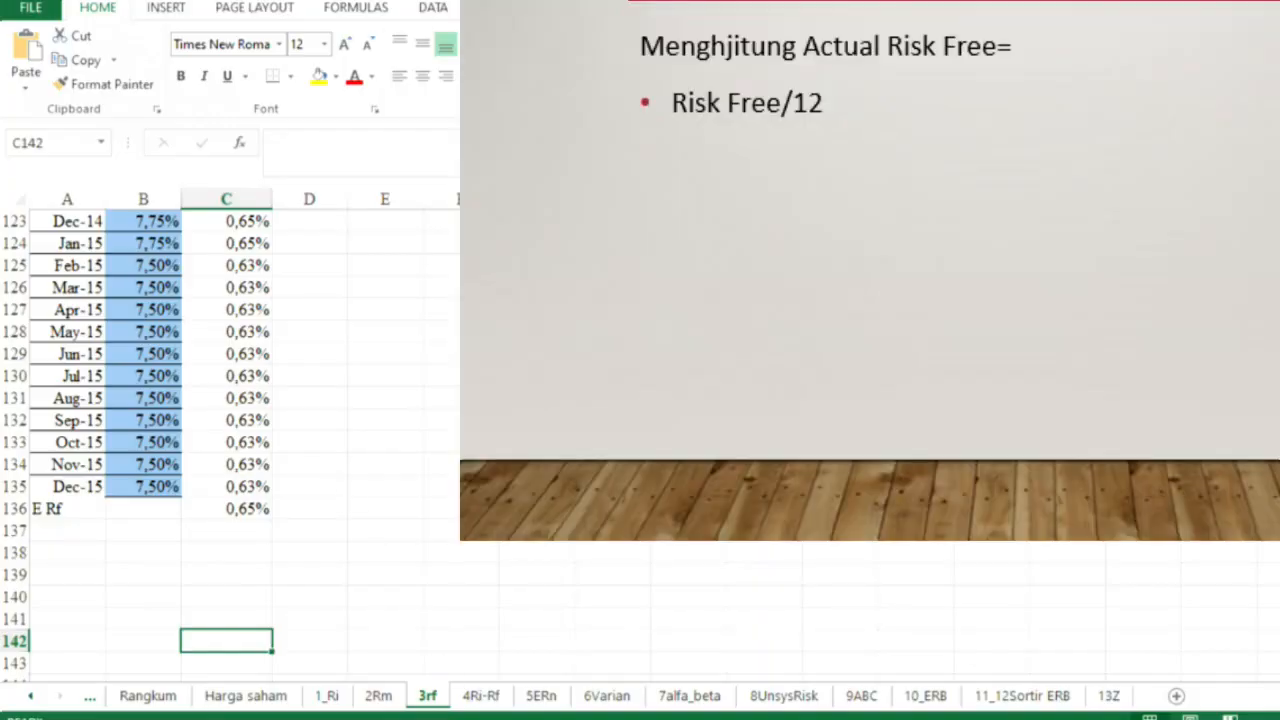
scroll(150, 430, up, 1)
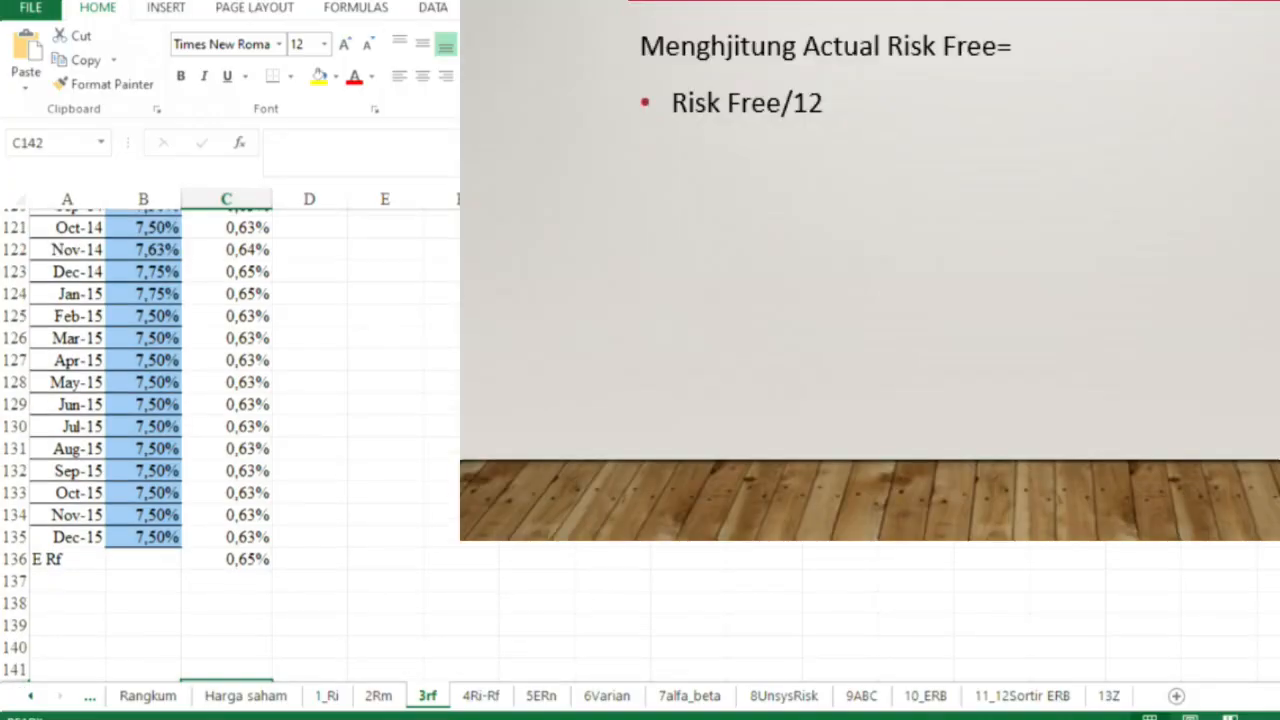
scroll(150, 430, up, 20)
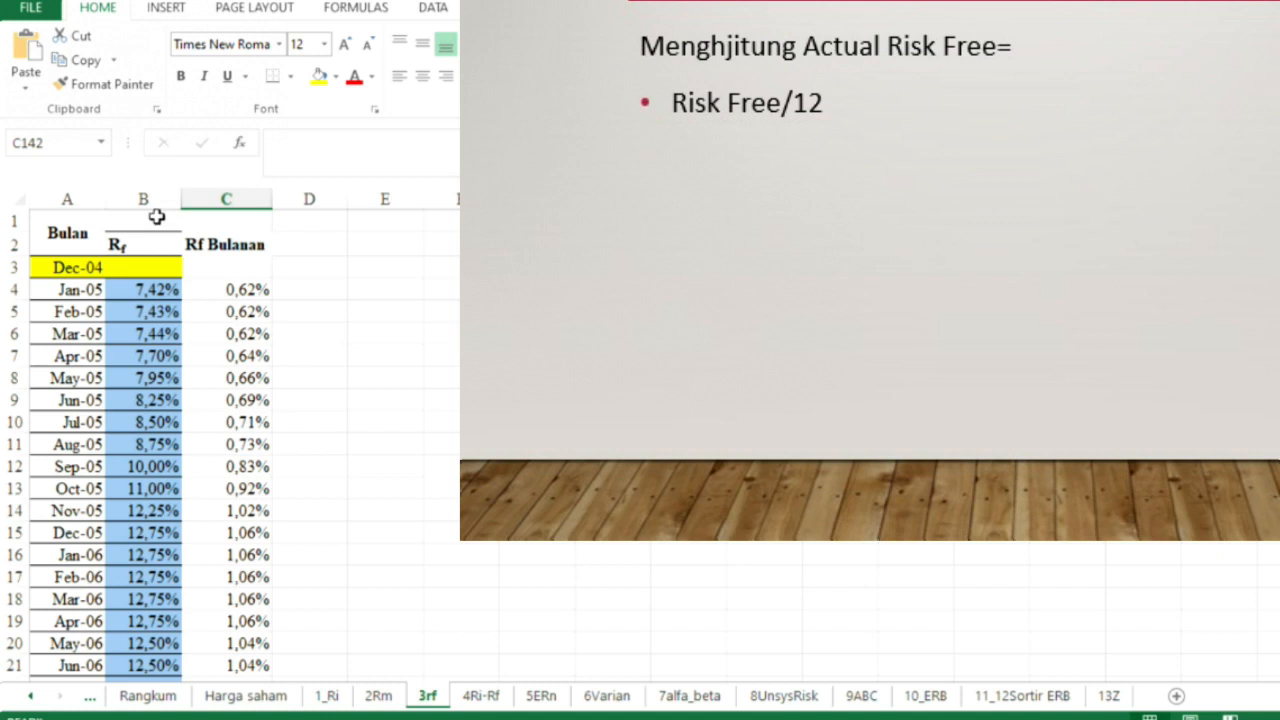
click(152, 208)
click(158, 290)
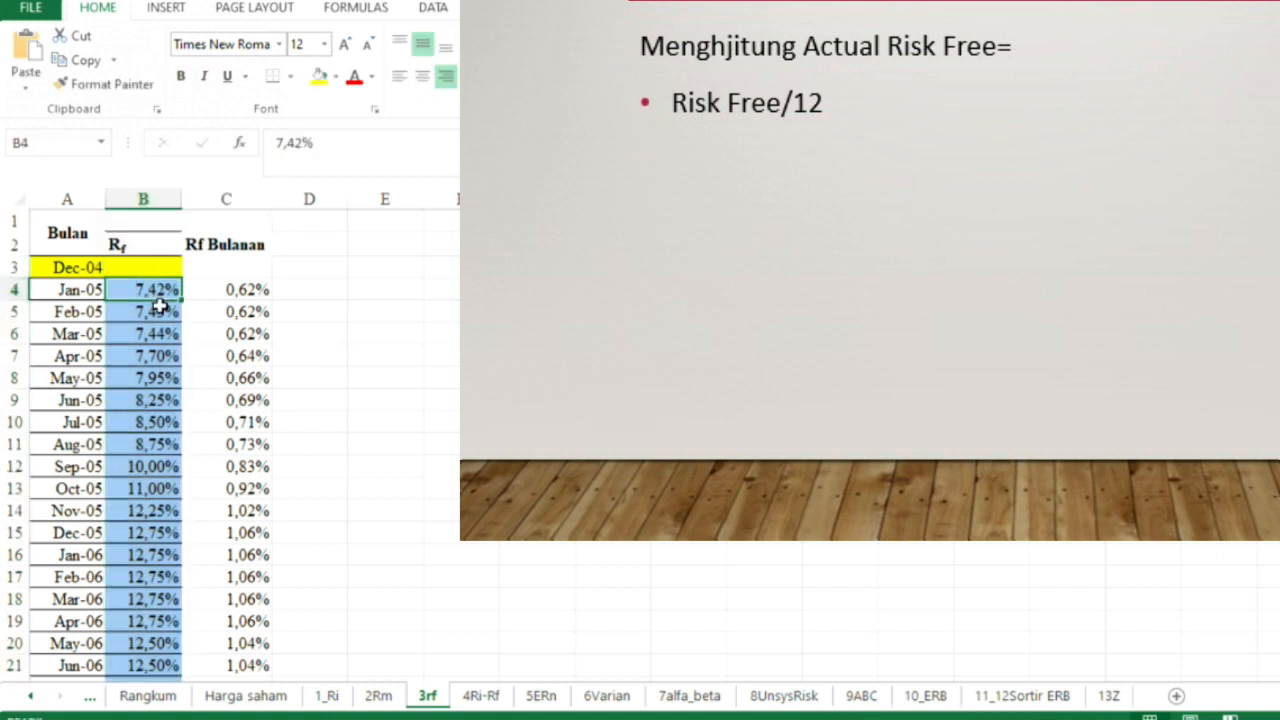
double_click(251, 289)
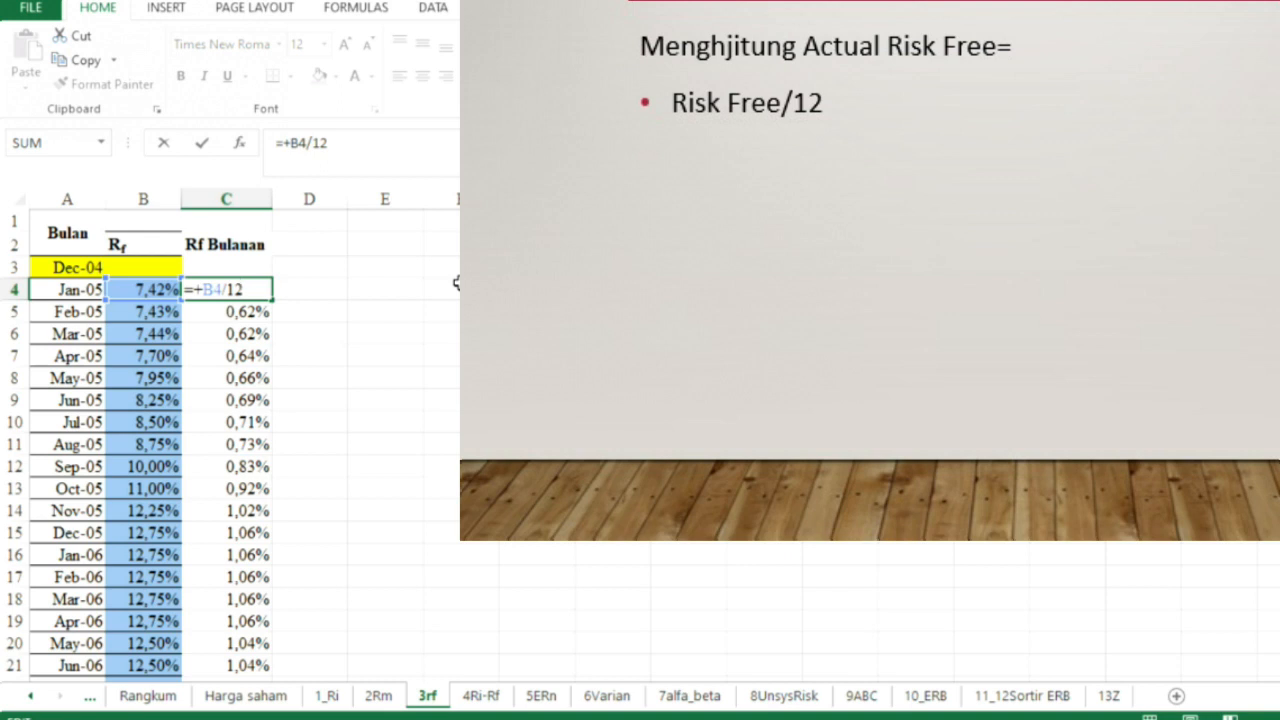
key(Escape)
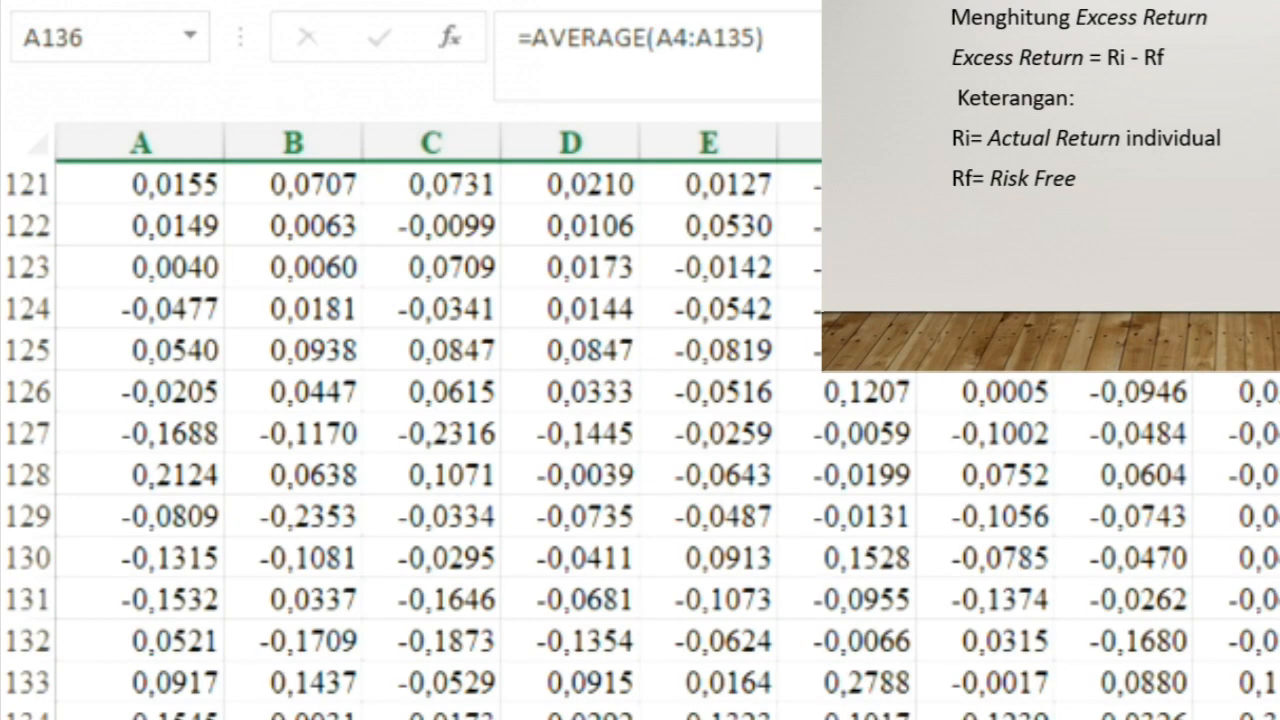
Step: On sheet 4Ri-Rf, examine the AALI excess return formula in A4, which subtracts the monthly risk-free rate from the actual return
scroll(640, 440, up, 20)
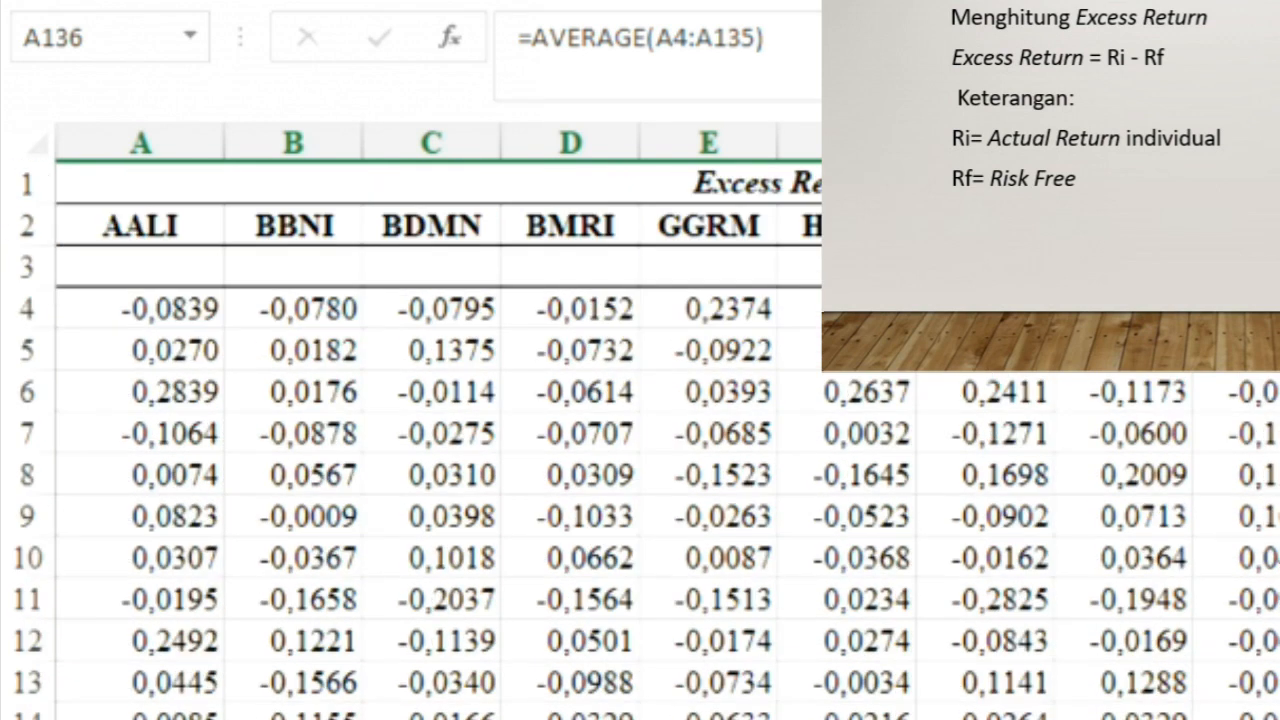
click(195, 314)
double_click(197, 312)
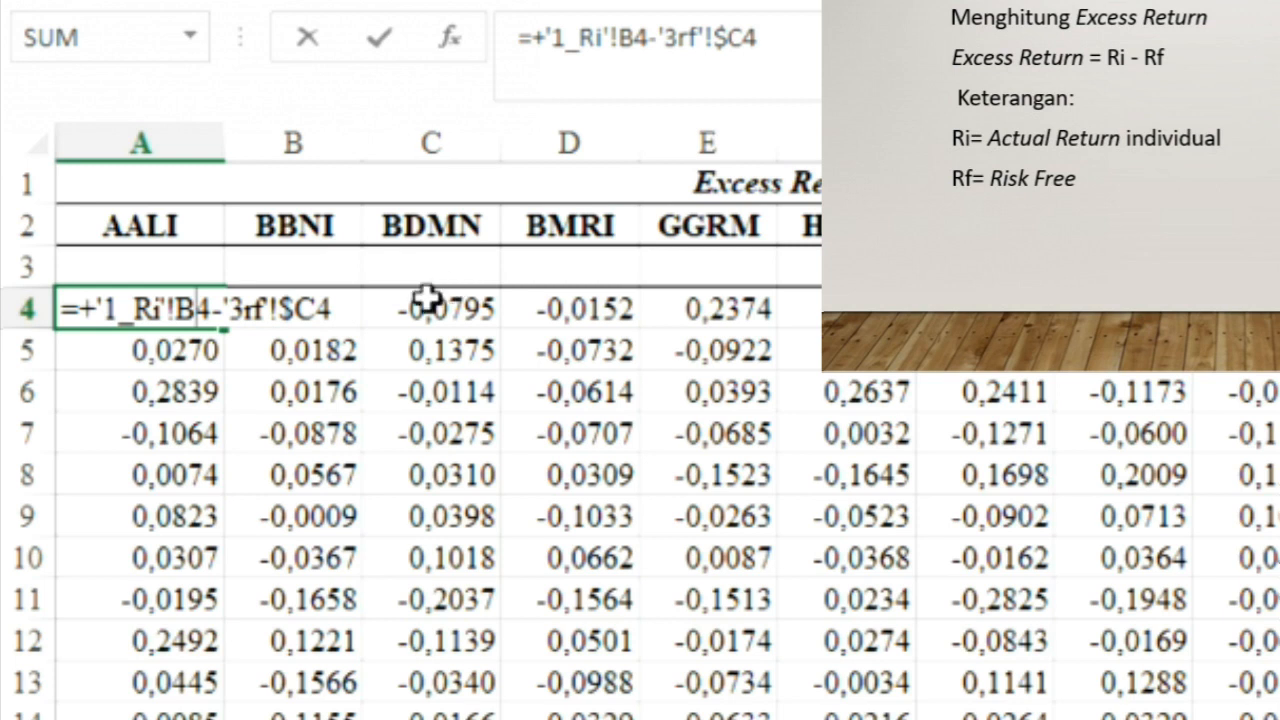
click(705, 178)
click(140, 309)
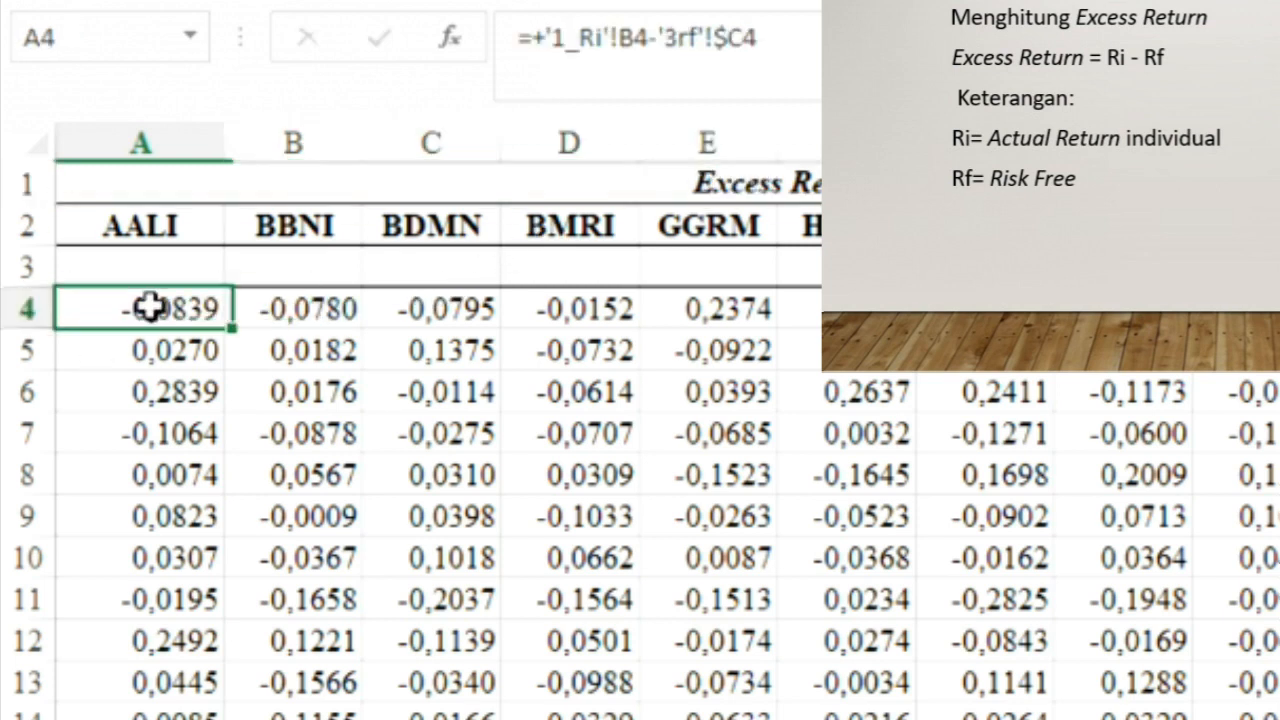
double_click(140, 309)
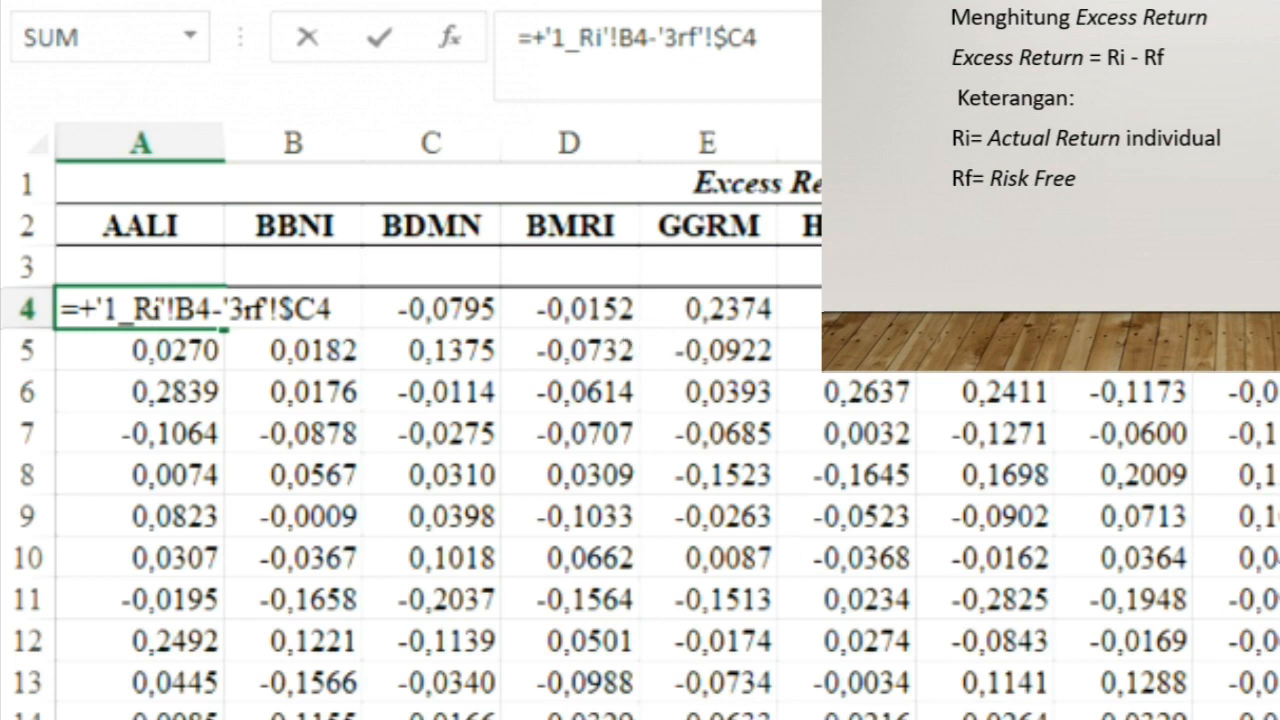
key(Escape)
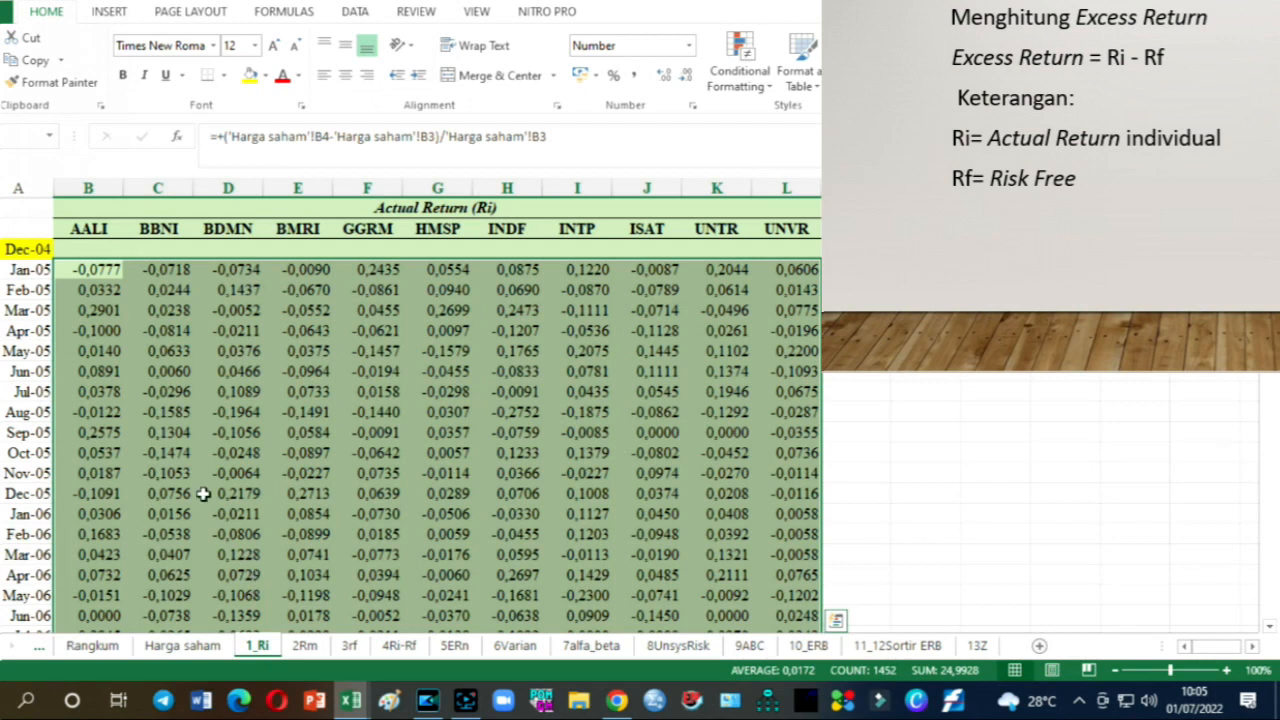
Step: Check the monthly Rf source on sheet 3rf against its reference in the AALI excess return formula on sheet 4Ri-Rf
click(350, 646)
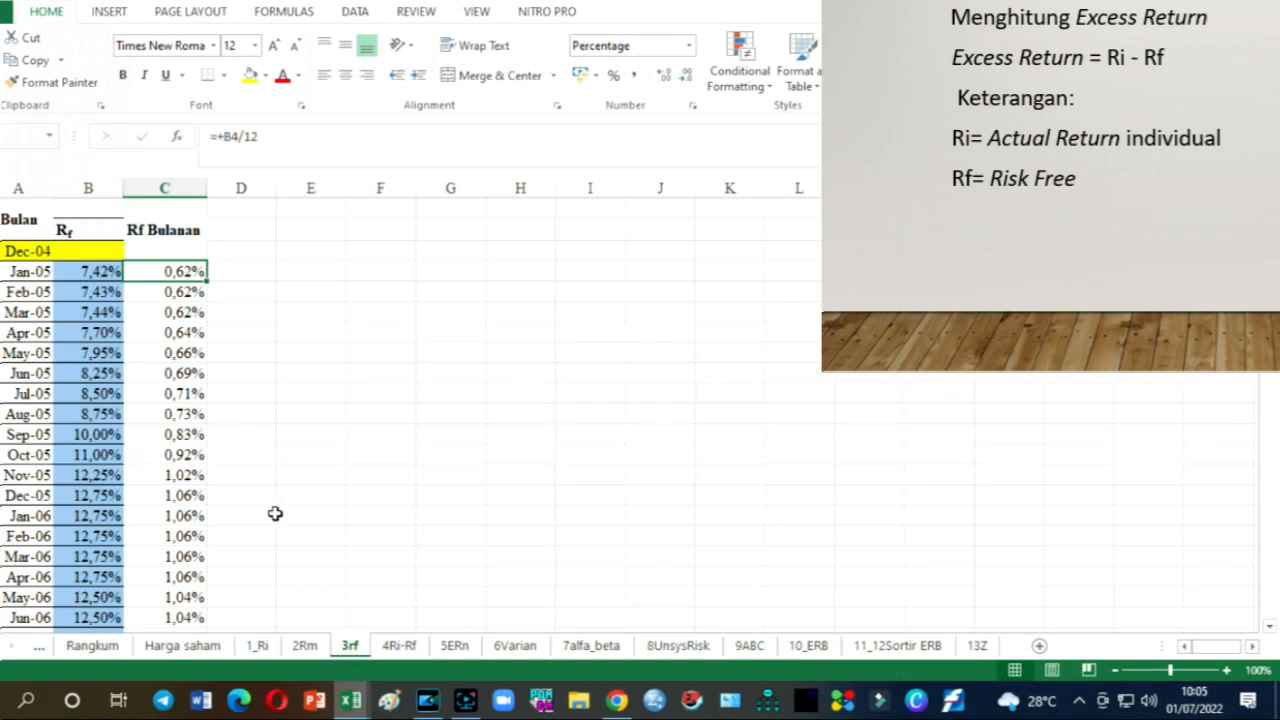
click(399, 646)
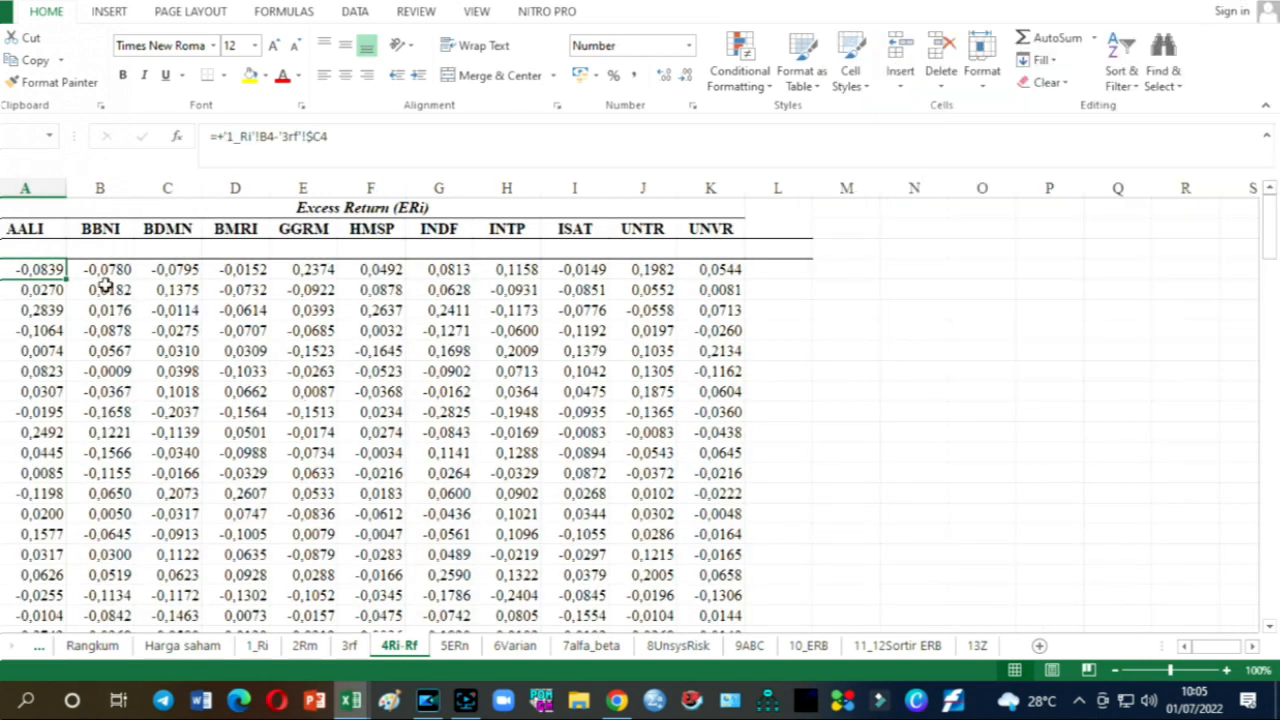
double_click(45, 270)
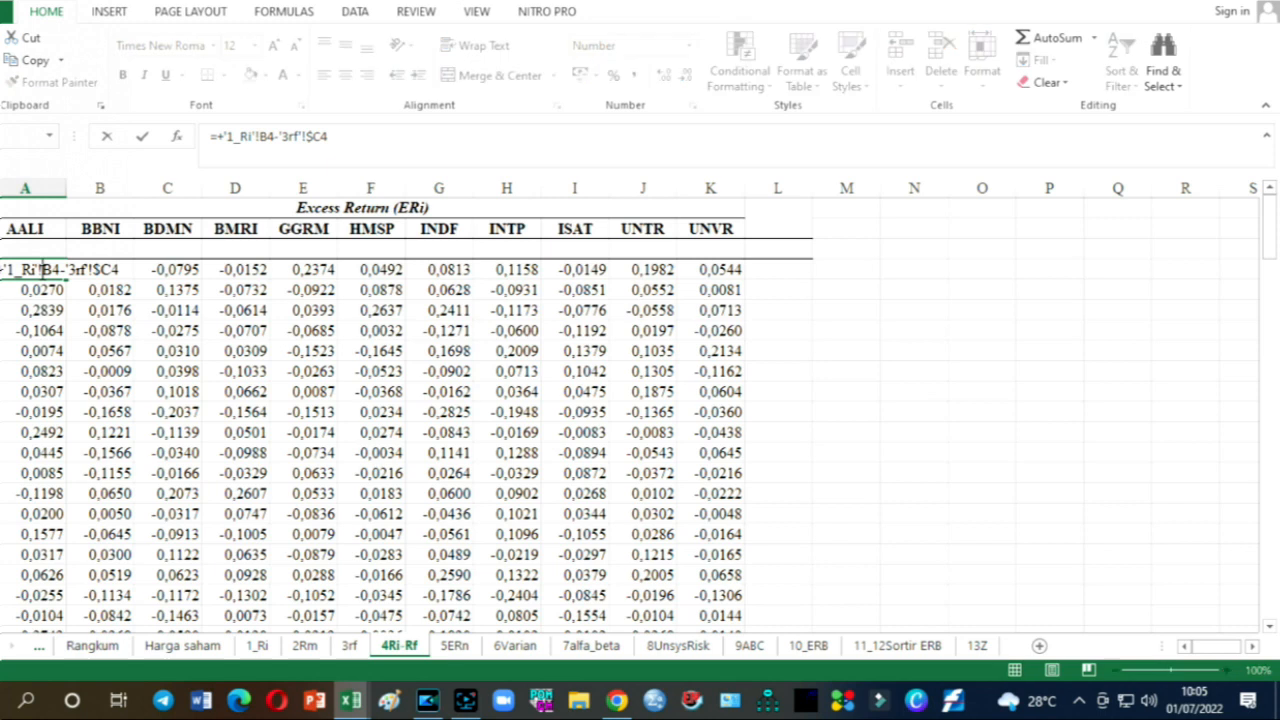
key(Escape)
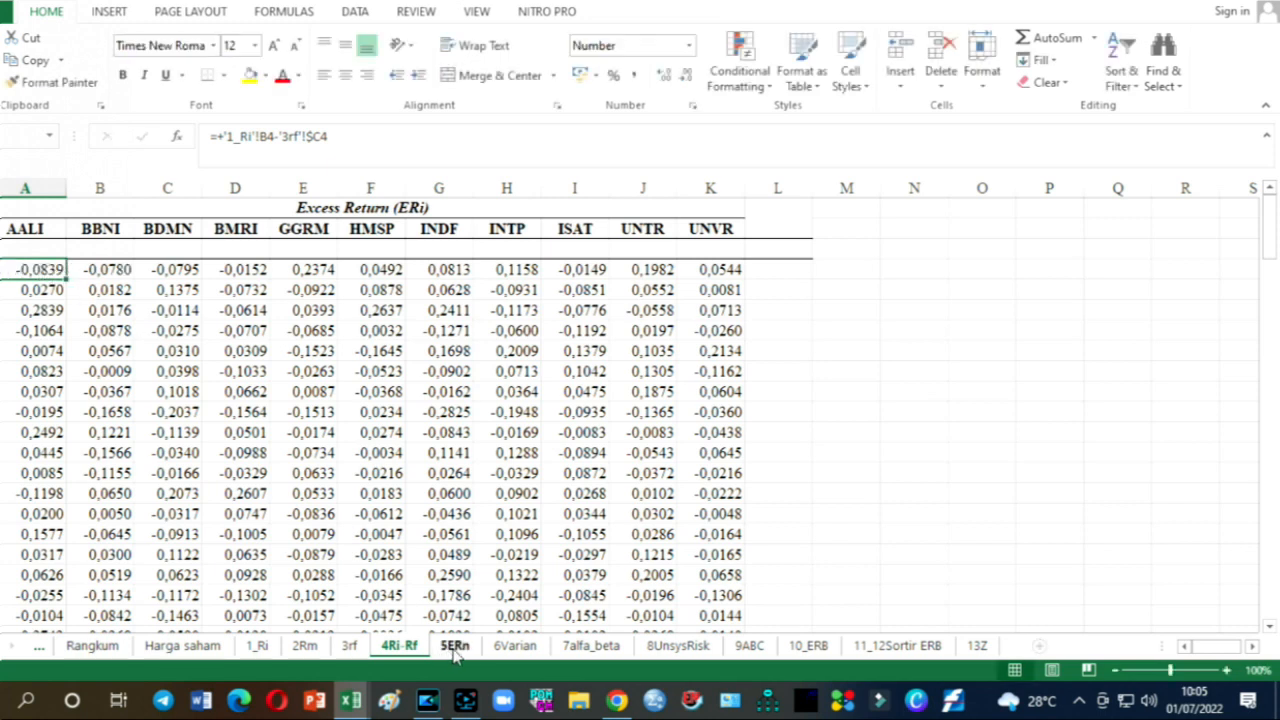
Step: Change the table title on sheet 5ERn to Expected Return (E Ri)
click(453, 646)
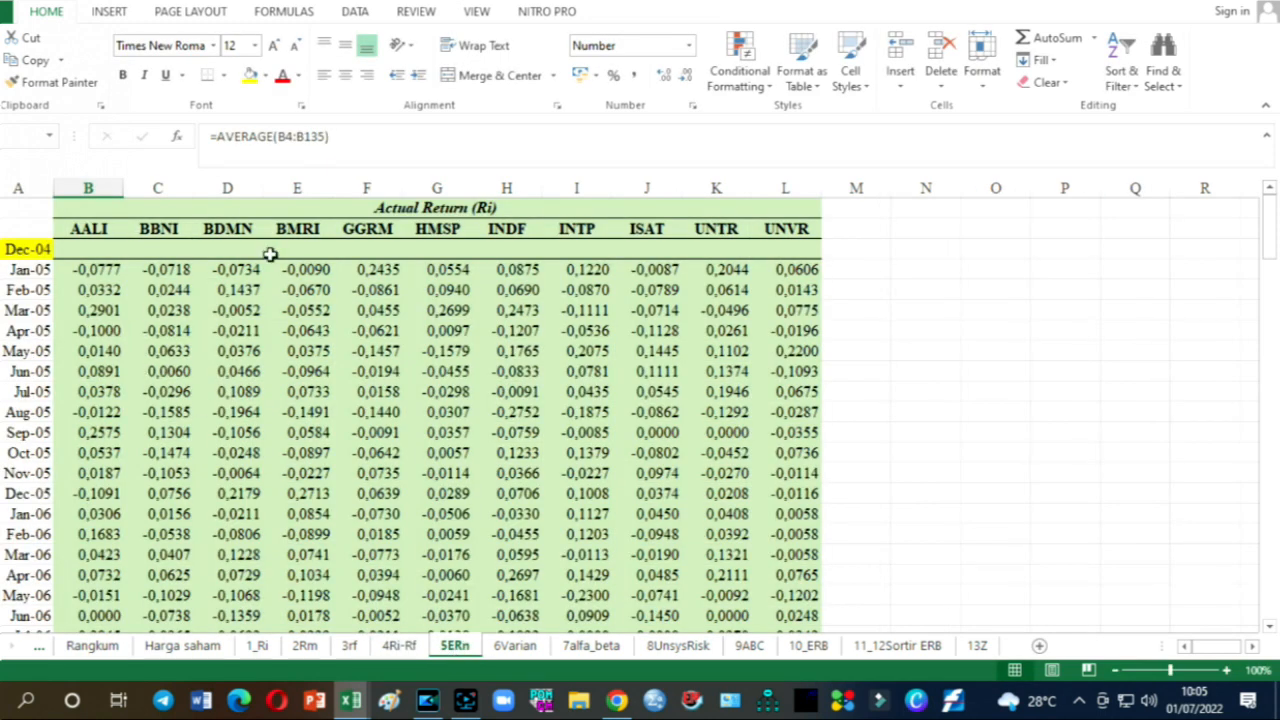
click(351, 191)
click(463, 207)
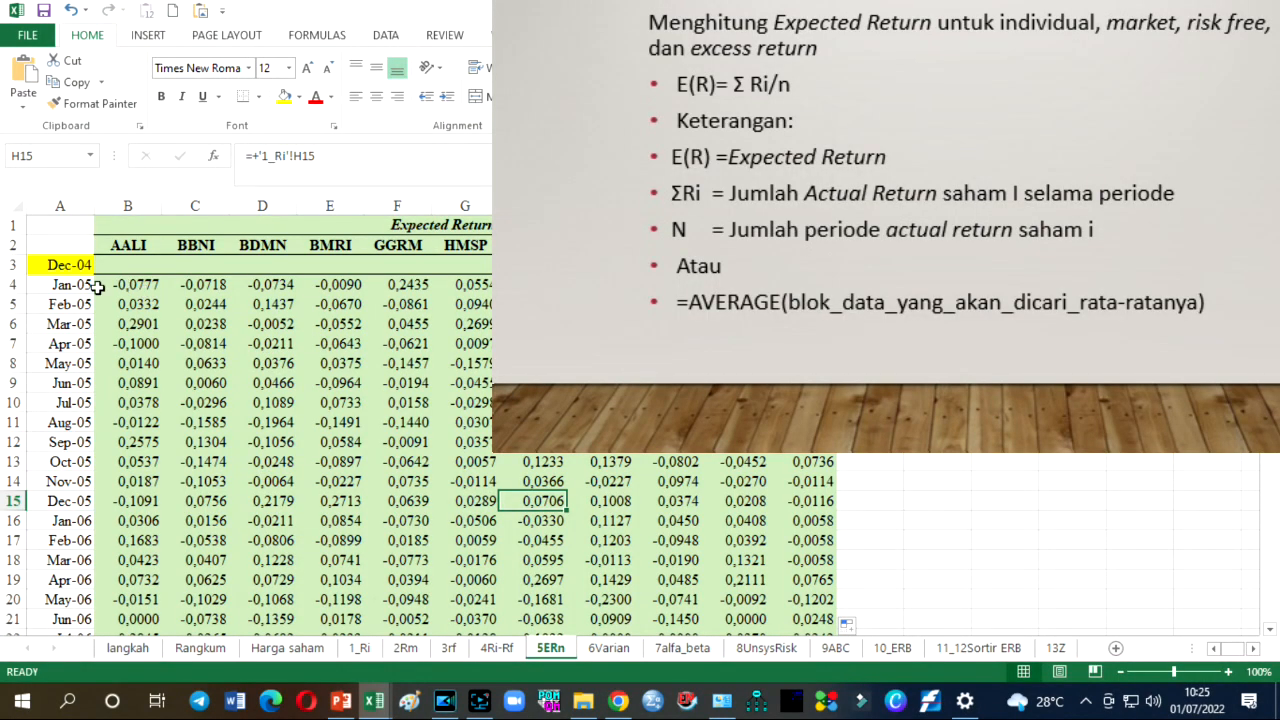
Step: On sheet 5ERn, examine the Jan-05 AALI formula in B4 that links to B4 on sheet 1_Ri
click(46, 302)
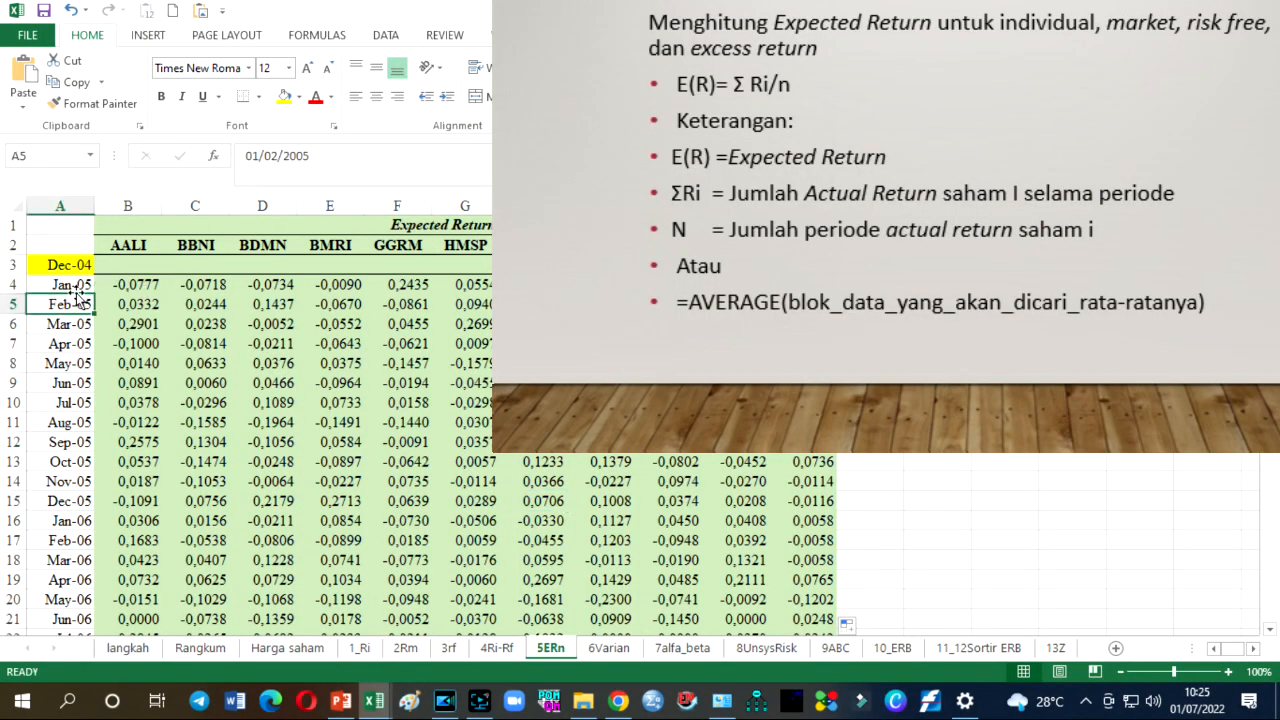
click(148, 284)
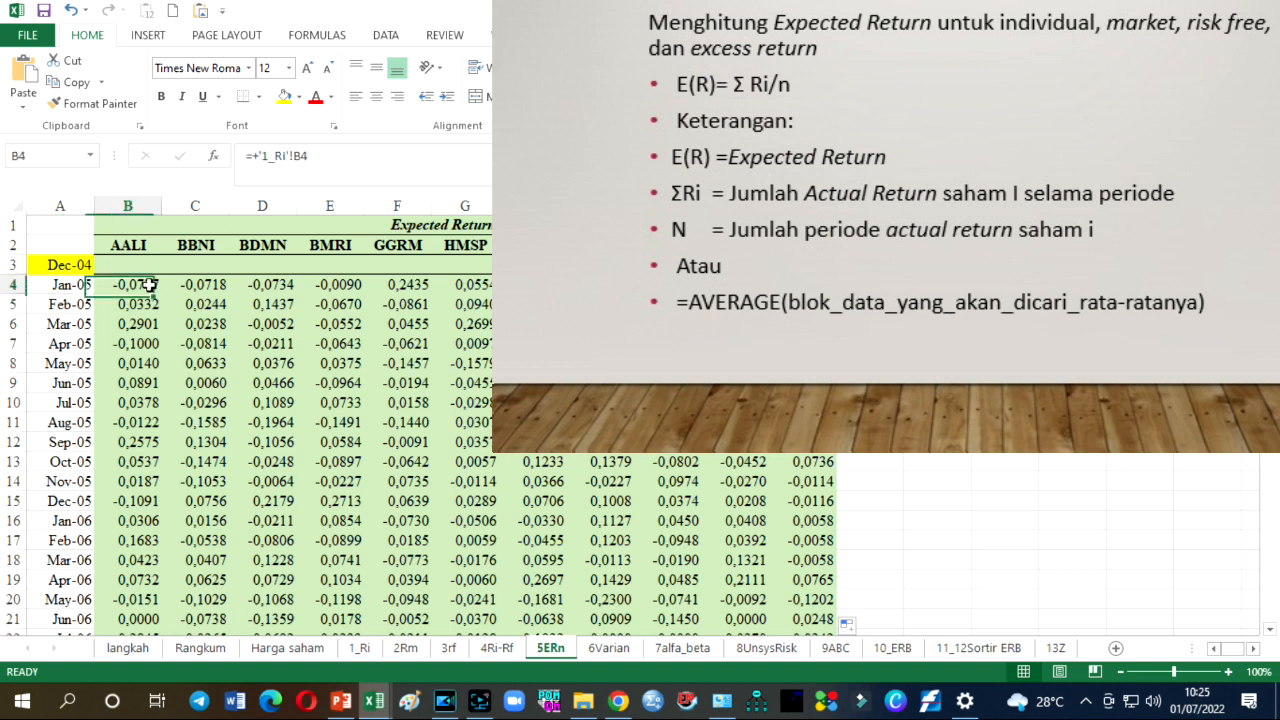
text(=+'1_Ri'!B4)
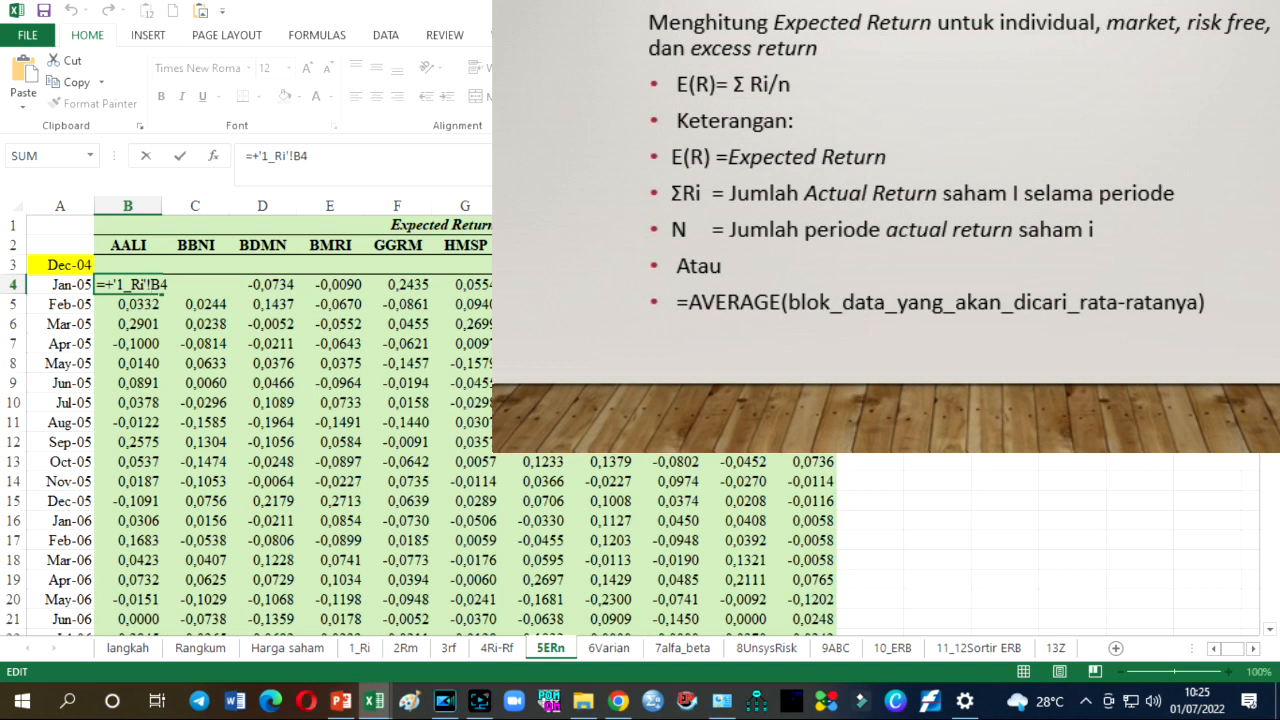
key(Return)
key(Up)
key(Up)
key(Up)
key(Up)
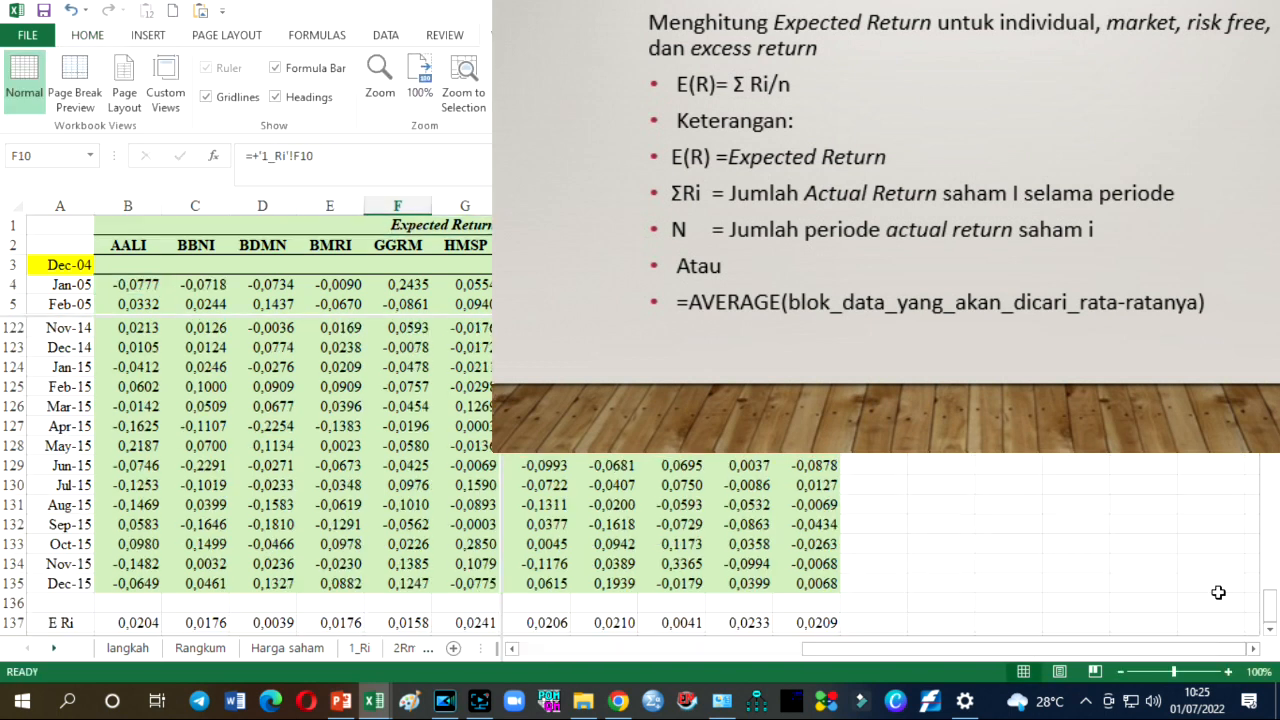
Step: Examine the AALI expected return formula in B137 of the E Ri row and move the vertical split beyond the UNVR column
scroll(376, 528, down, 1)
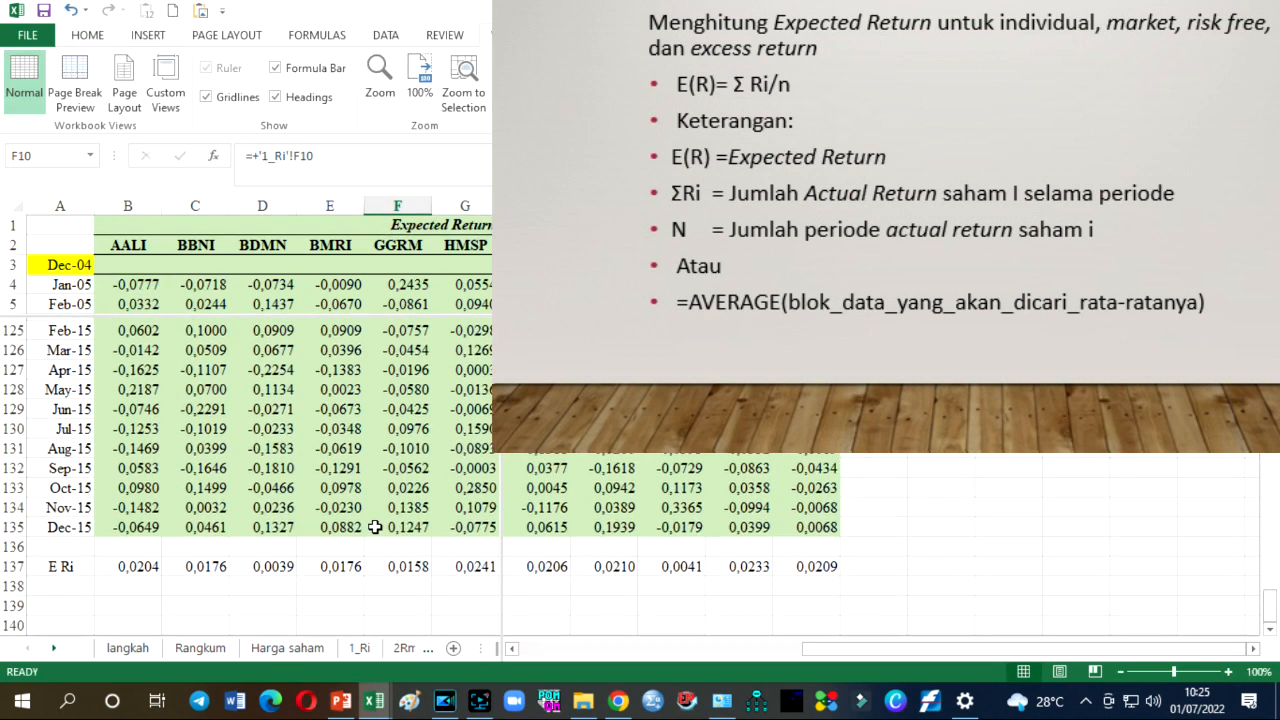
click(132, 566)
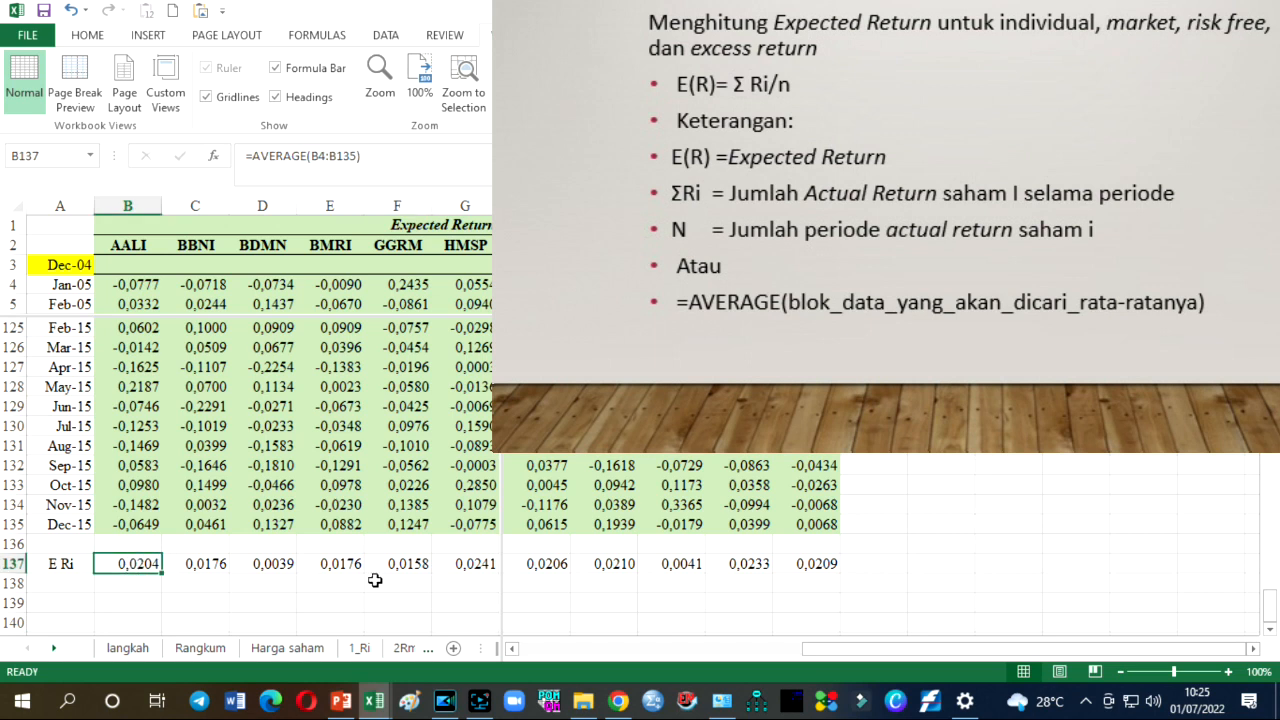
drag(480, 632, 1112, 608)
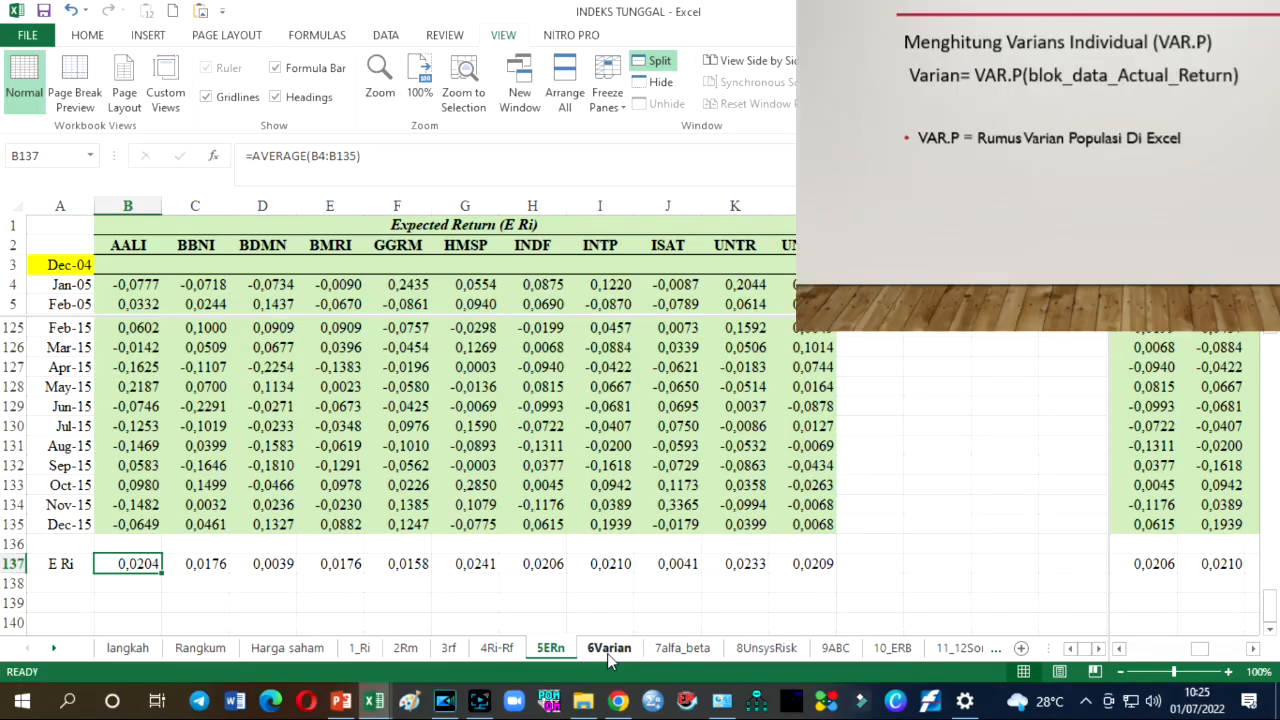
Step: On sheet 6Varian, examine the AALI VAR.P formula in B137 and the return range it covers
click(607, 648)
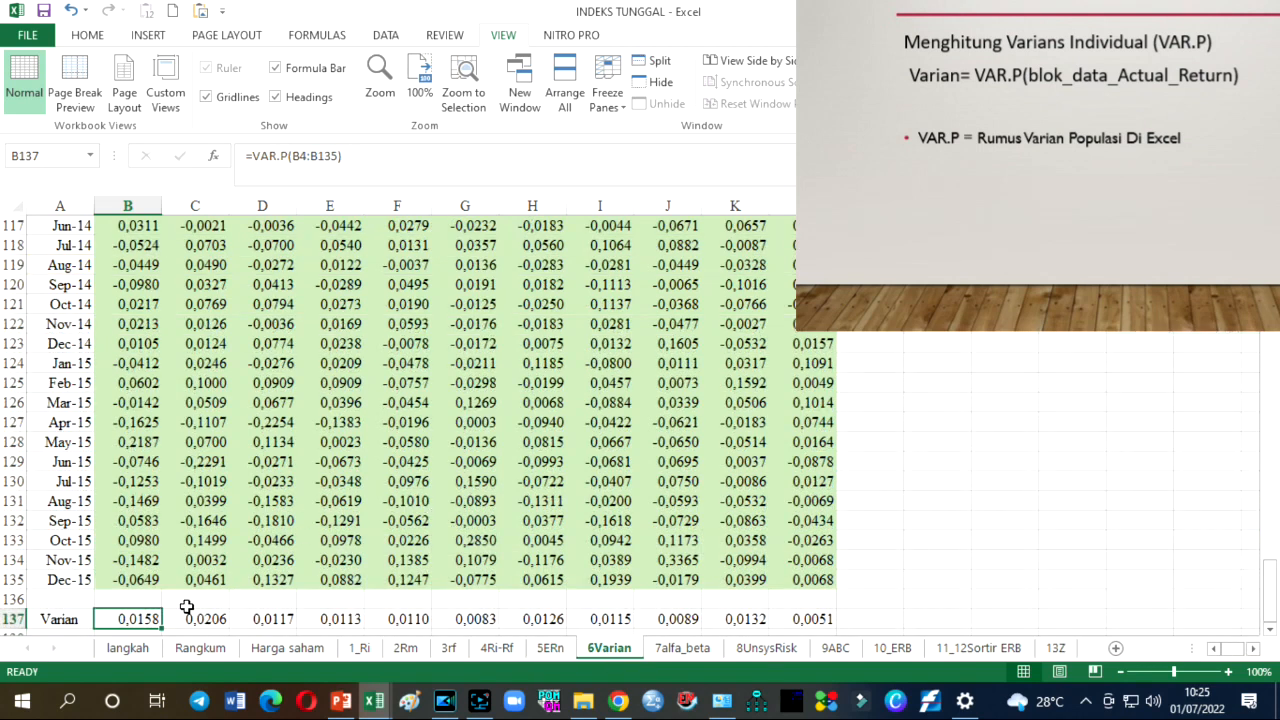
double_click(130, 622)
key(Escape)
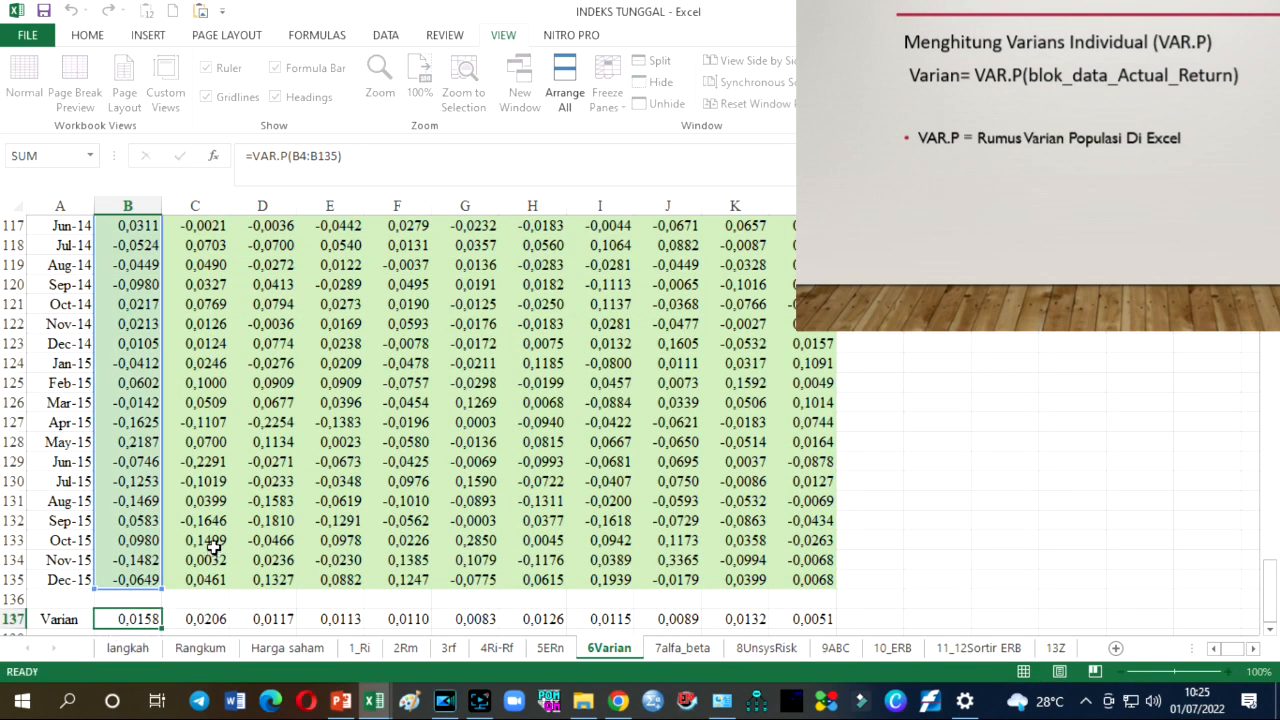
Step: Split sheet 6Varian at C131, show the headers above the Varian row, and move the vertical split to after column I
click(220, 507)
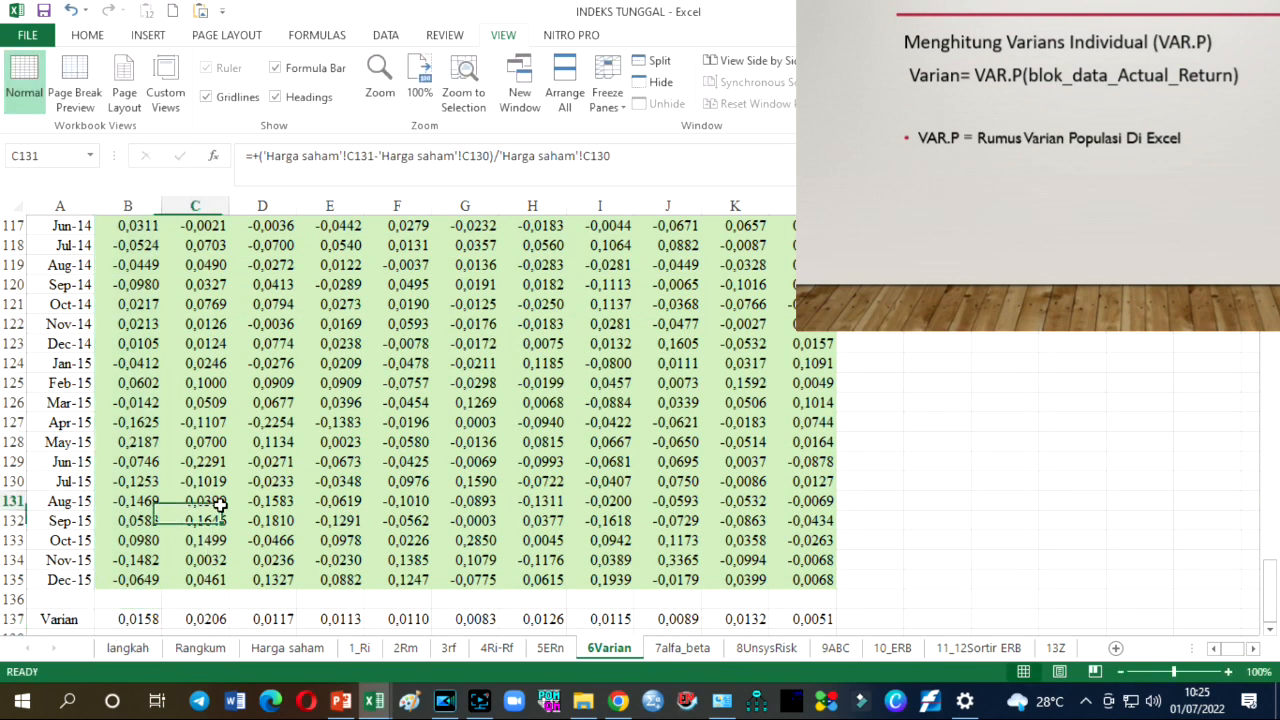
click(644, 66)
click(400, 383)
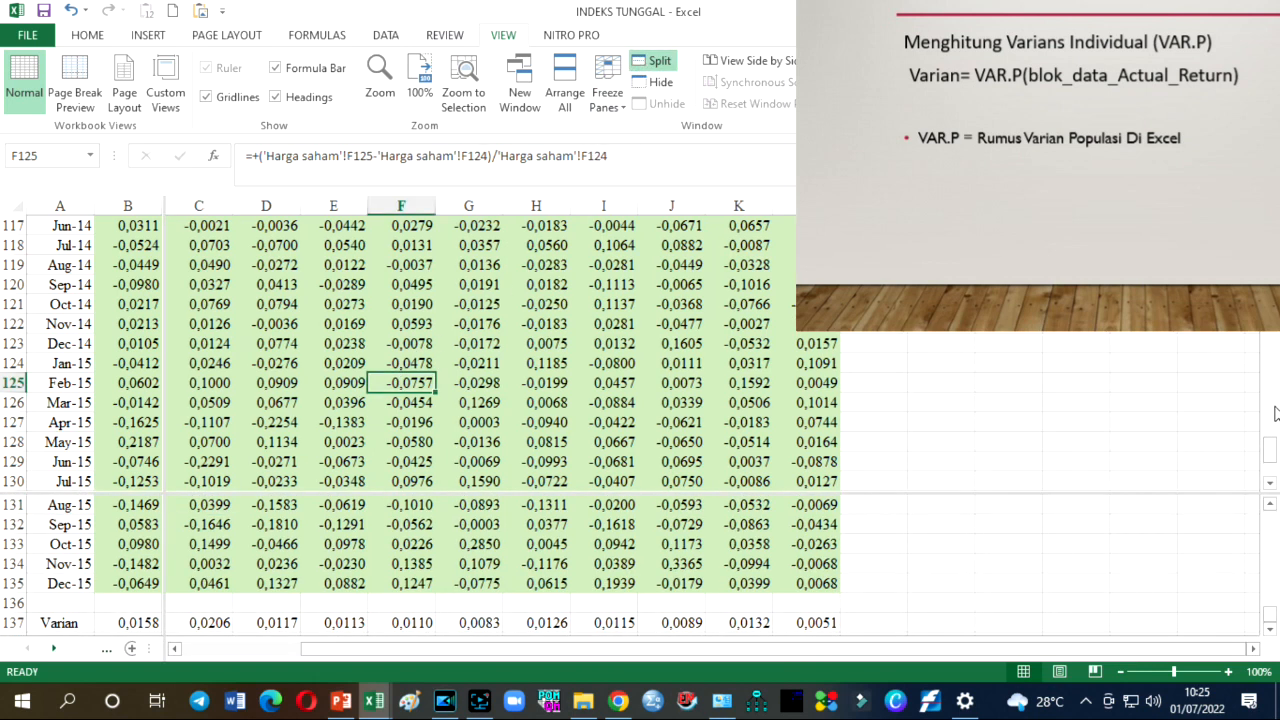
scroll(400, 380, up, 20)
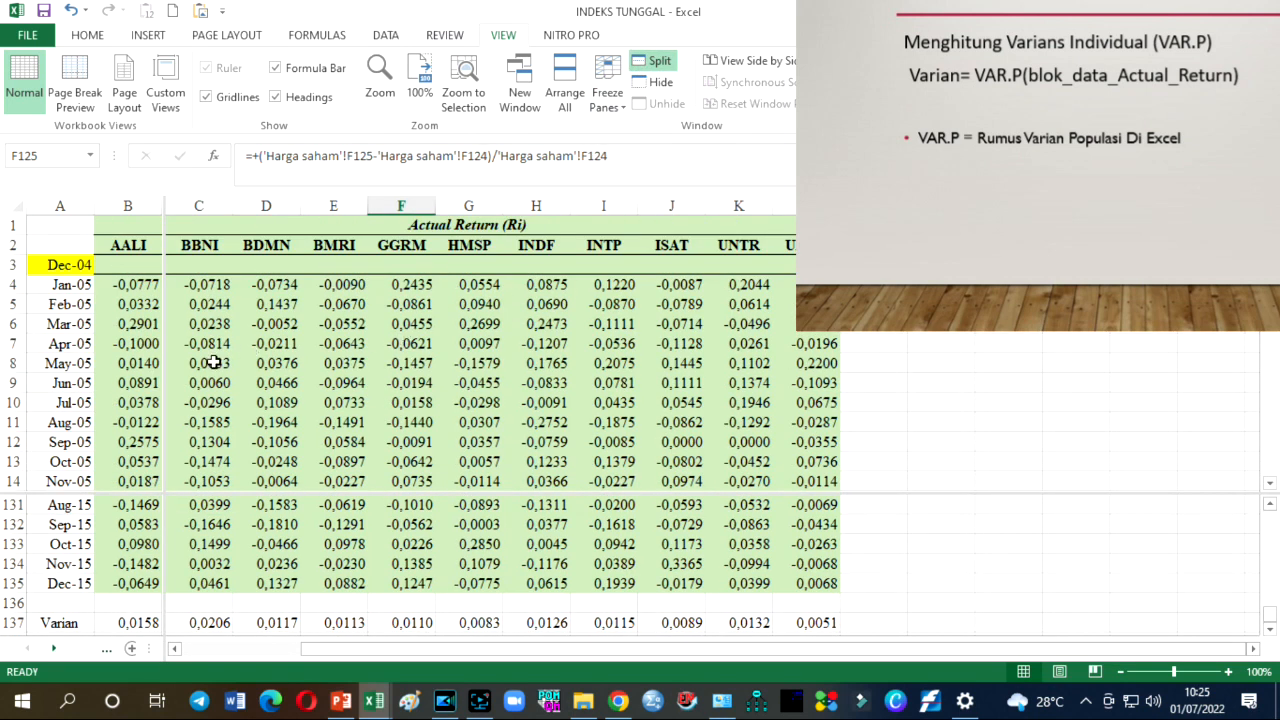
drag(165, 376, 636, 387)
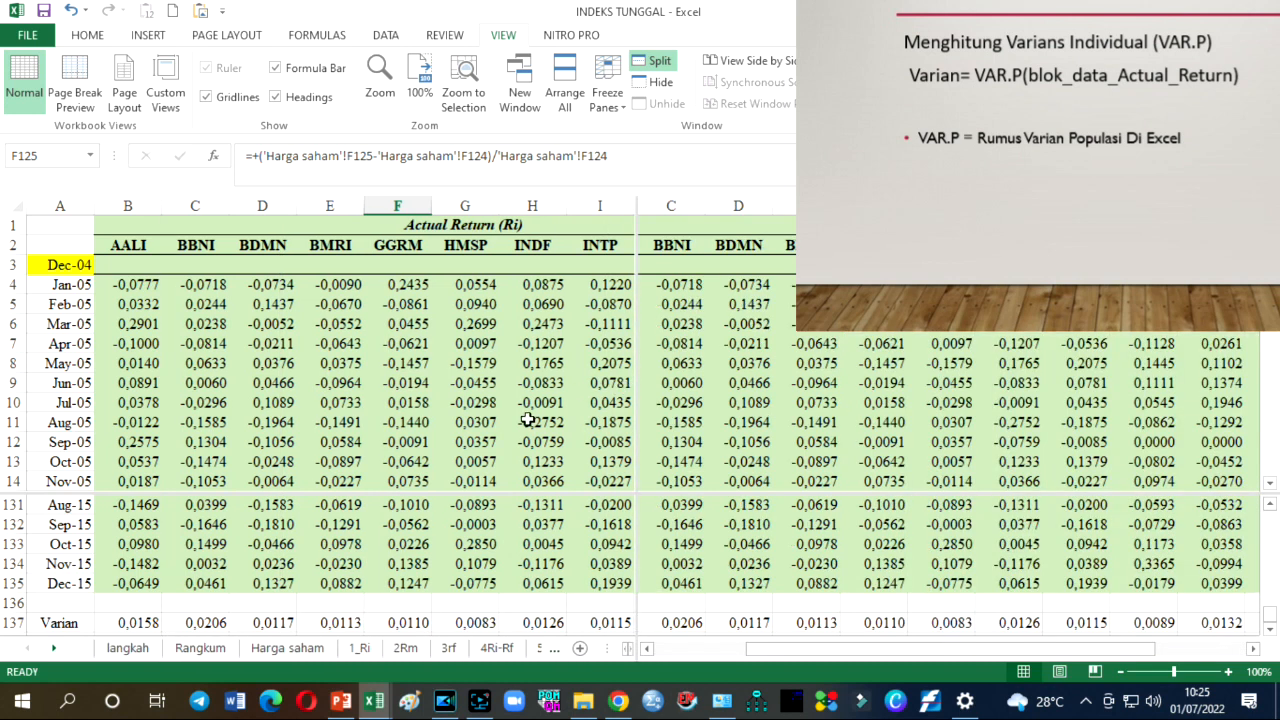
Step: Examine the VAR.P formulas and their ranges for AALI, BBNI and BDMN in the Varian row
click(145, 620)
scroll(148, 614, down, 1)
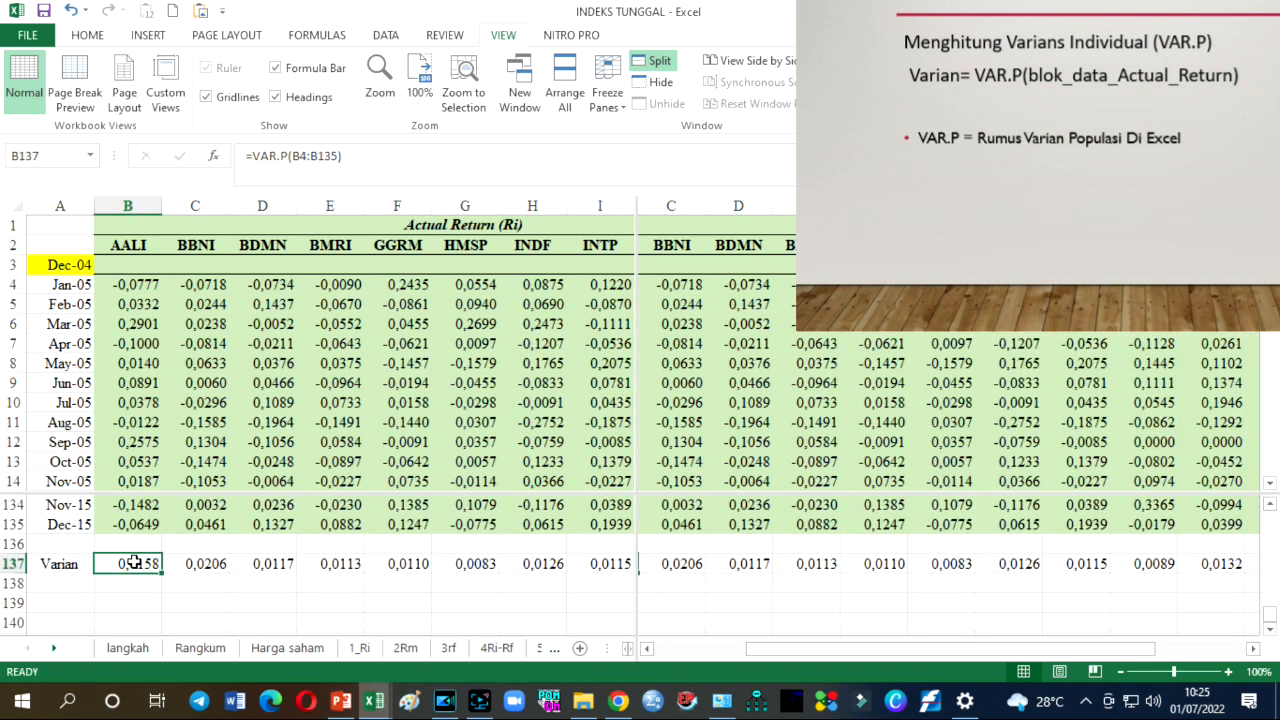
double_click(134, 563)
key(Escape)
double_click(207, 563)
key(Escape)
click(262, 563)
double_click(262, 563)
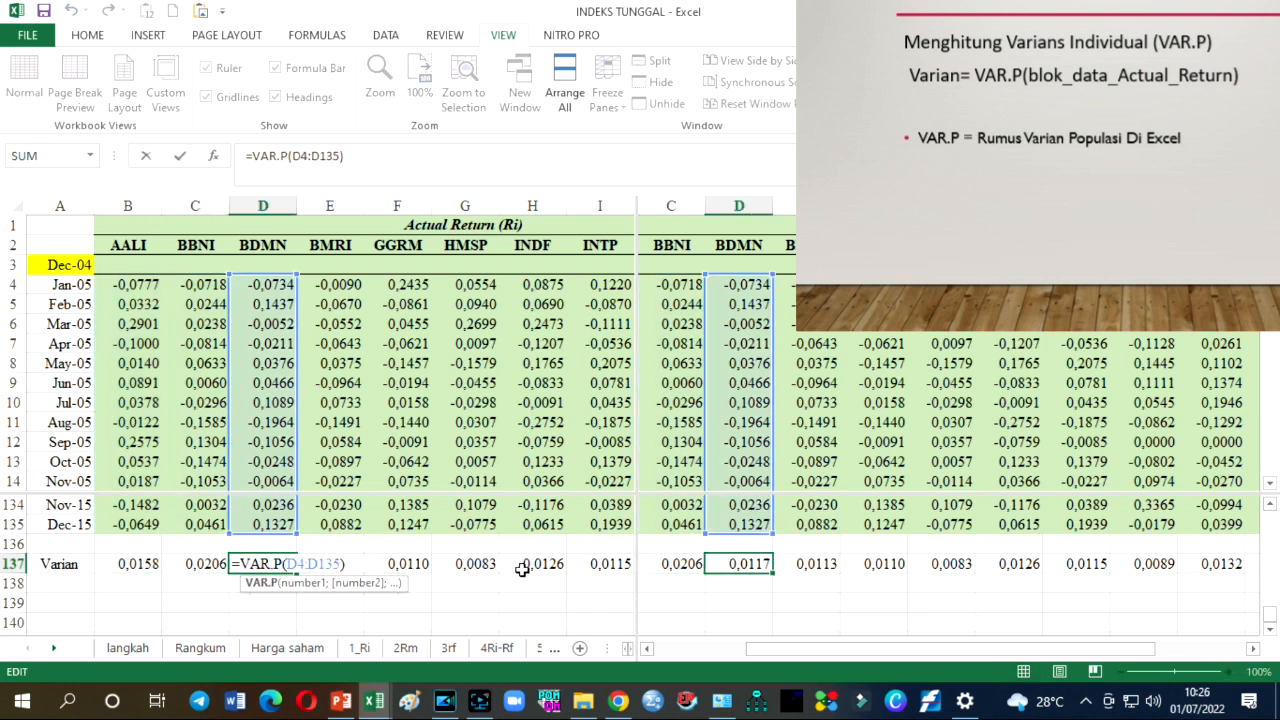
key(Escape)
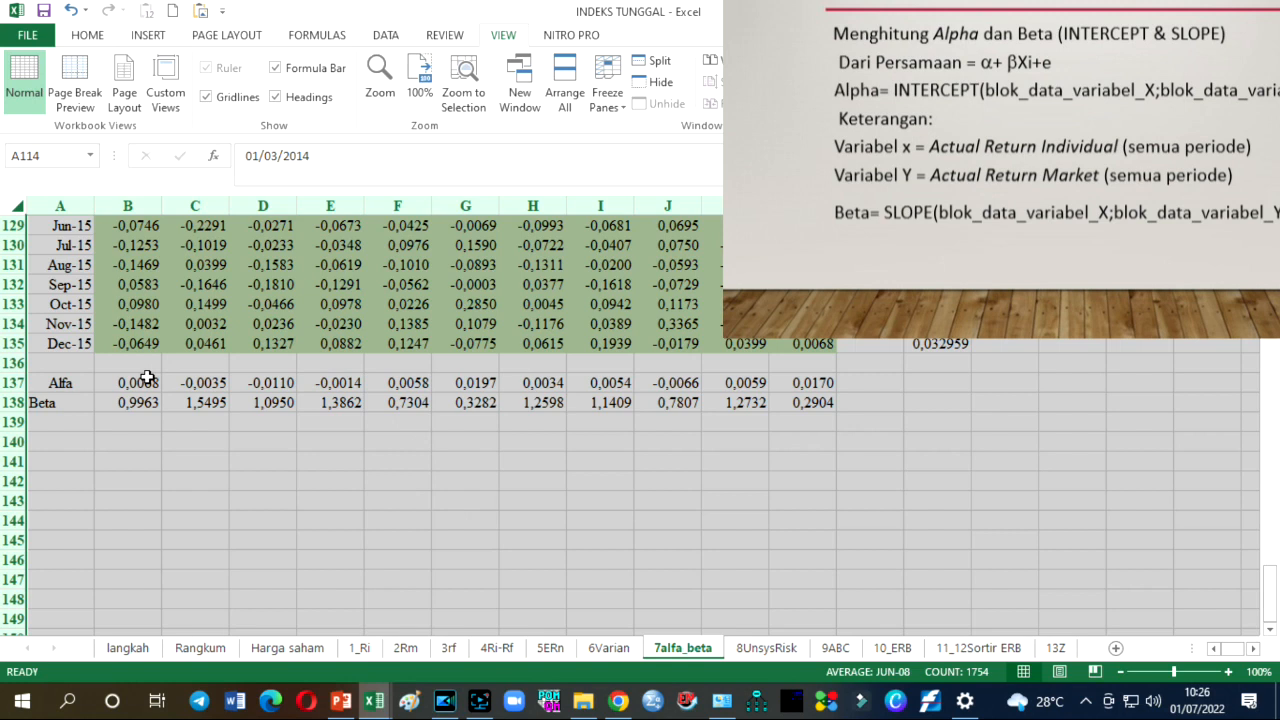
Step: Split sheet 7alfa_beta at the AALI Alfa cell B137 and bring the return table headers into view above the Alfa and Beta rows
click(148, 378)
click(655, 62)
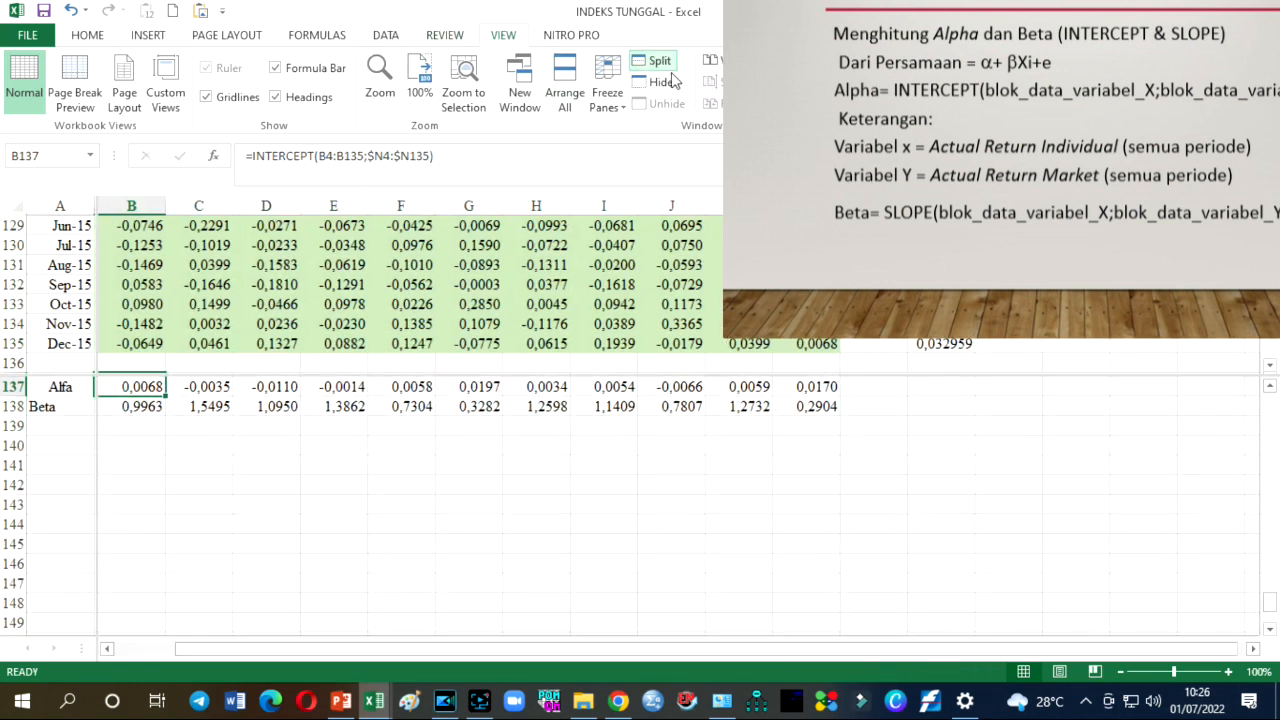
drag(1270, 350, 1270, 220)
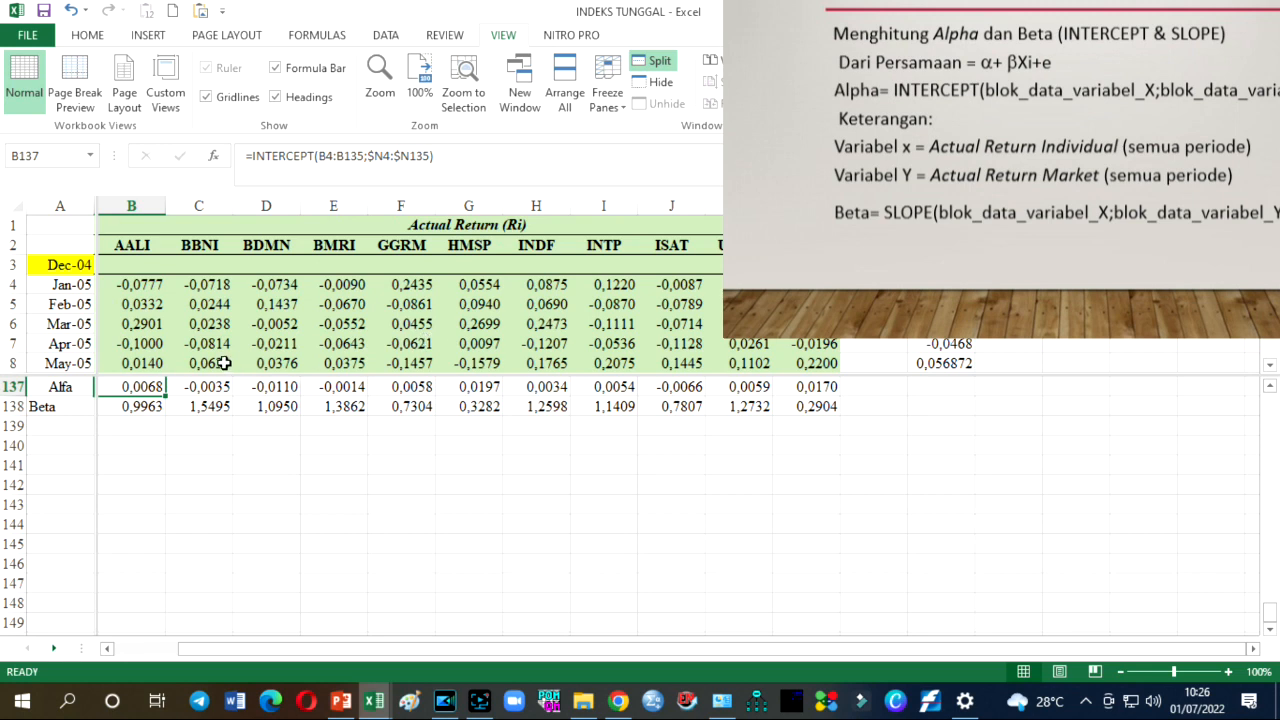
Step: Shrink the upper pane to end at row 6 and show the last return rows with column A above Alfa and Beta
drag(225, 375, 225, 337)
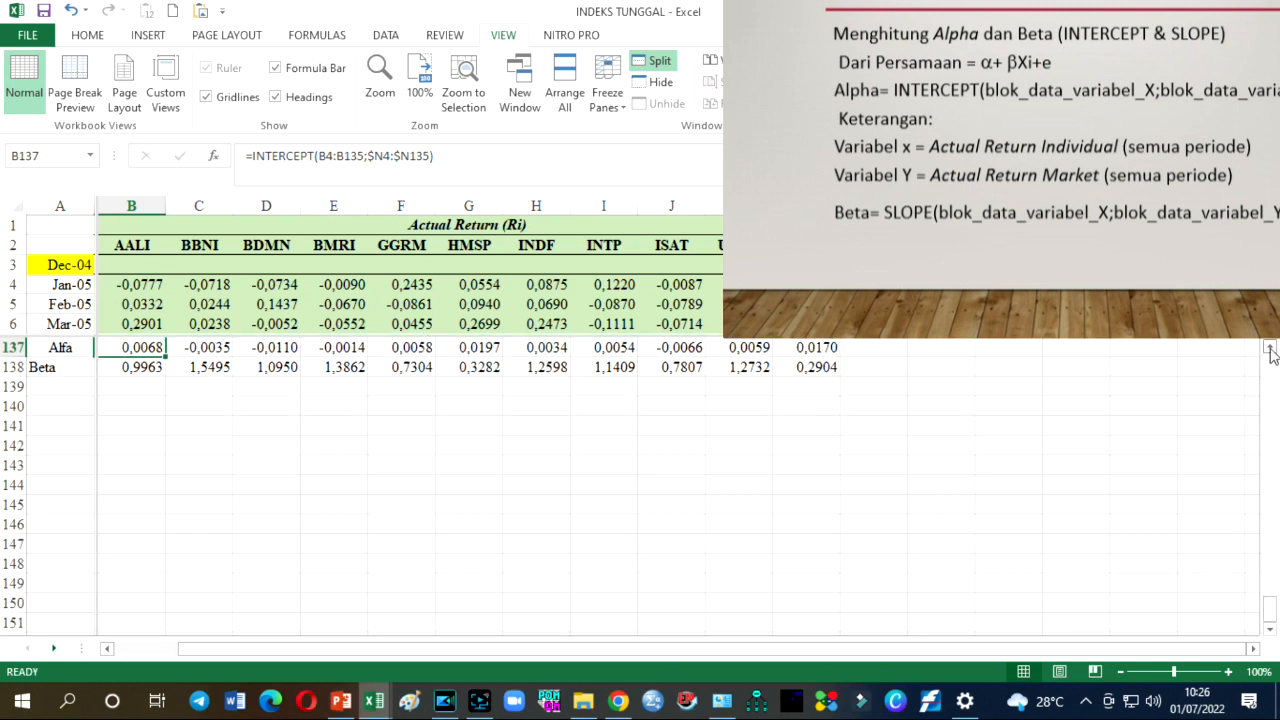
scroll(1270, 352, up, 1)
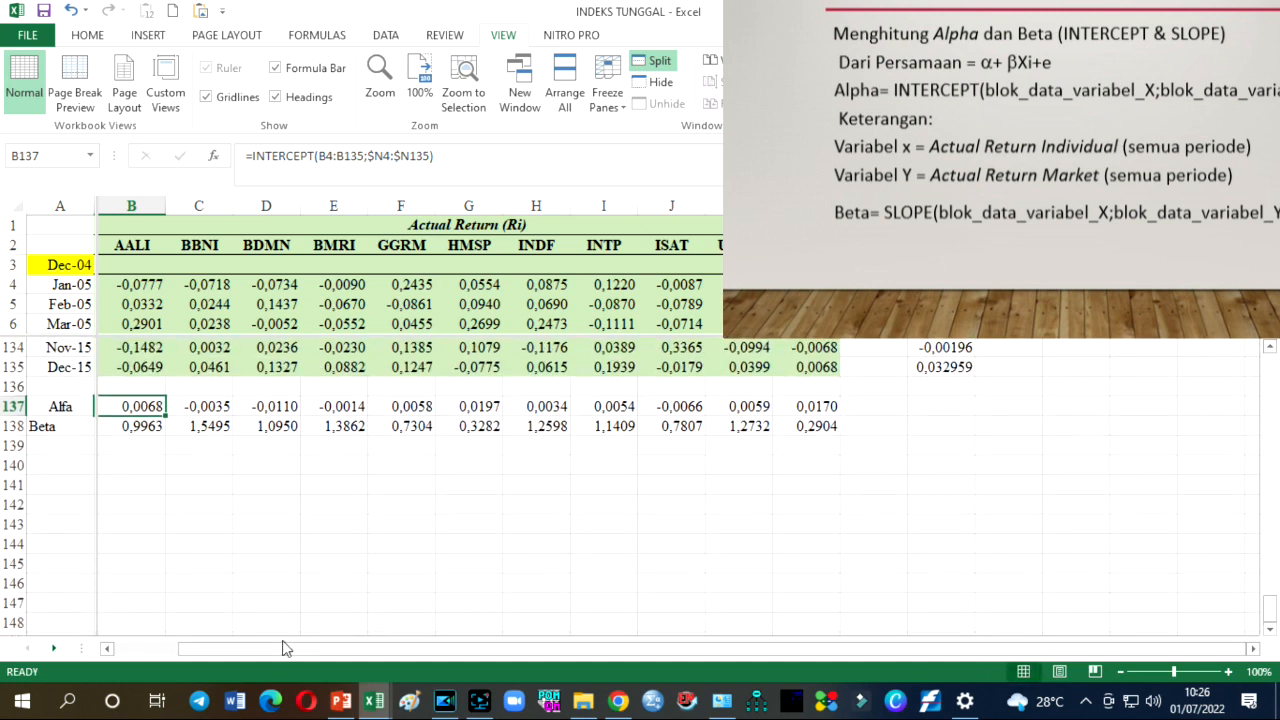
drag(255, 653, 200, 653)
Step: Examine the AALI INTERCEPT formula in the Alfa row and the stock and Rm ranges it uses
click(214, 442)
click(214, 424)
click(216, 405)
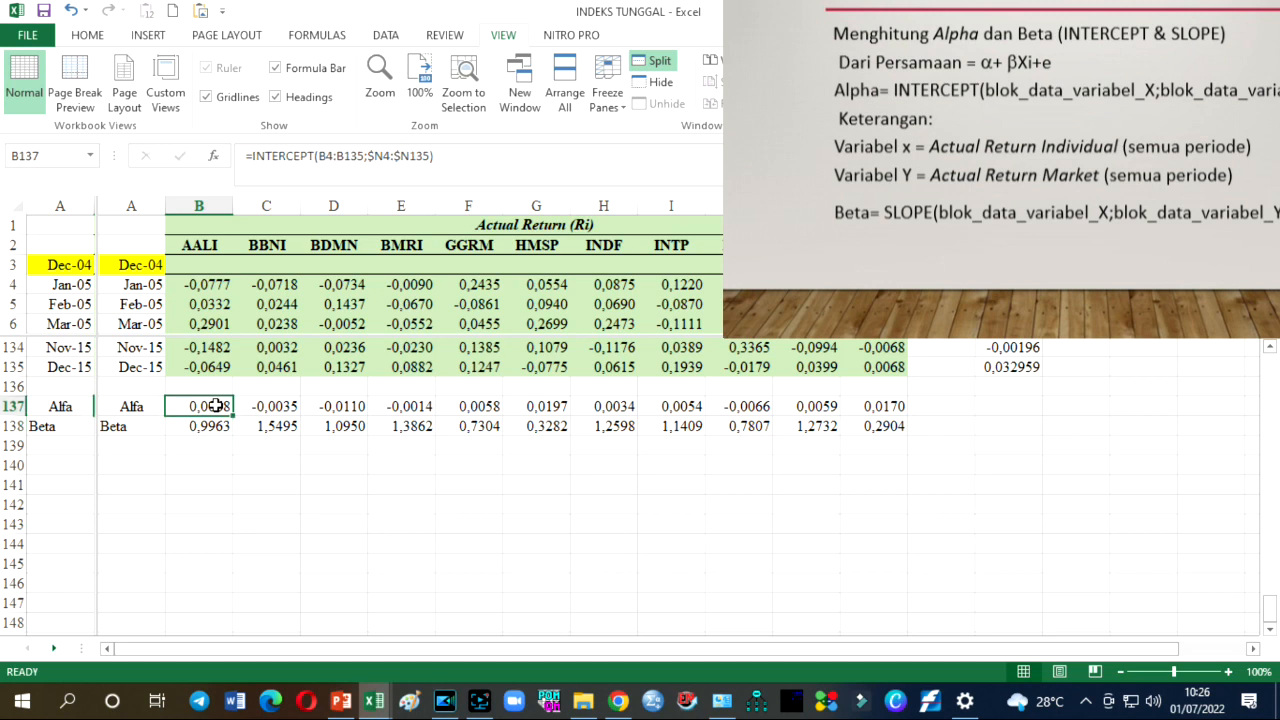
click(214, 426)
double_click(209, 405)
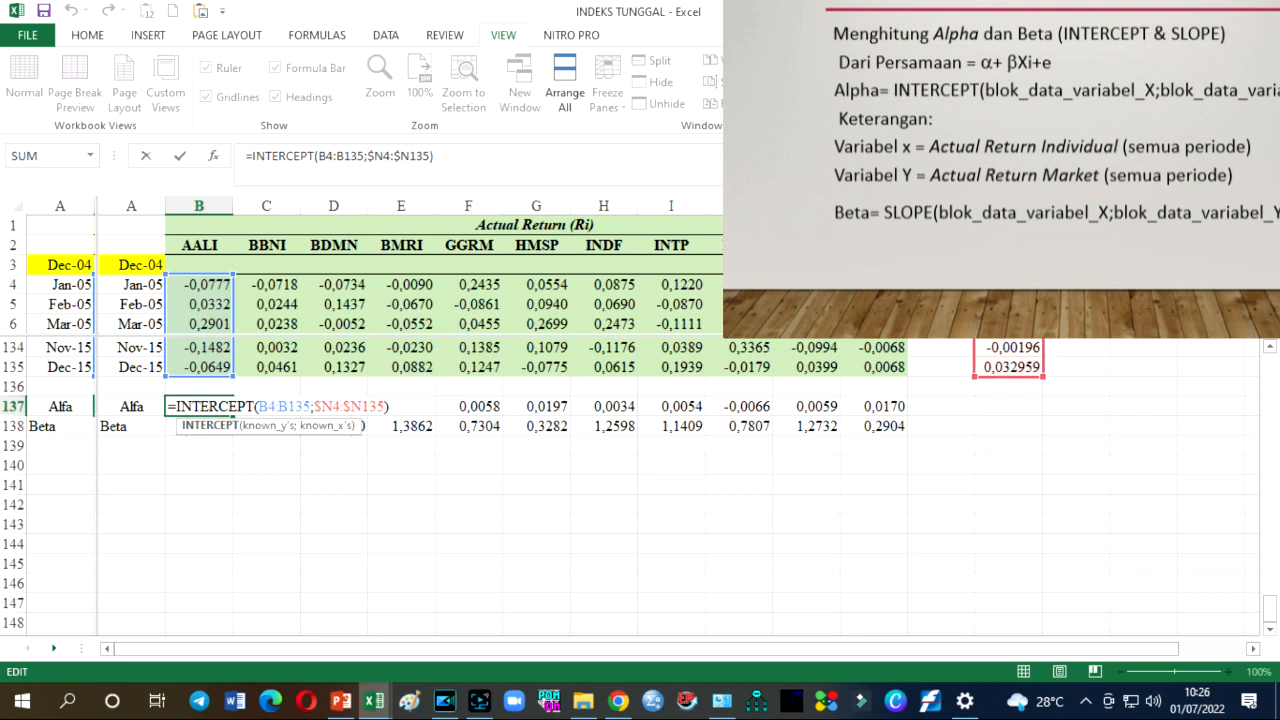
key(ctrl+Return)
Step: Examine the INTERCEPT formulas and their ranges for BBNI, BDMN and GGRM in the Alfa row
click(272, 406)
double_click(272, 406)
key(ctrl+Return)
click(352, 406)
double_click(352, 406)
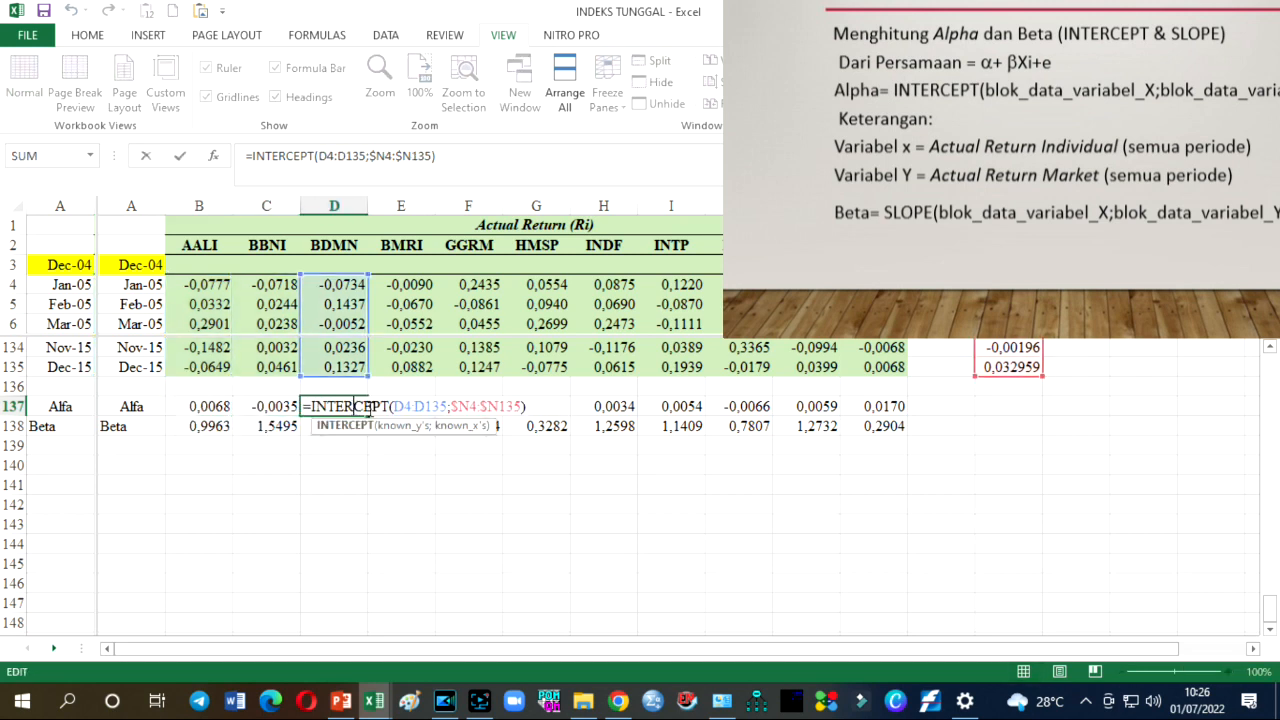
key(Return)
click(466, 407)
double_click(469, 407)
key(Escape)
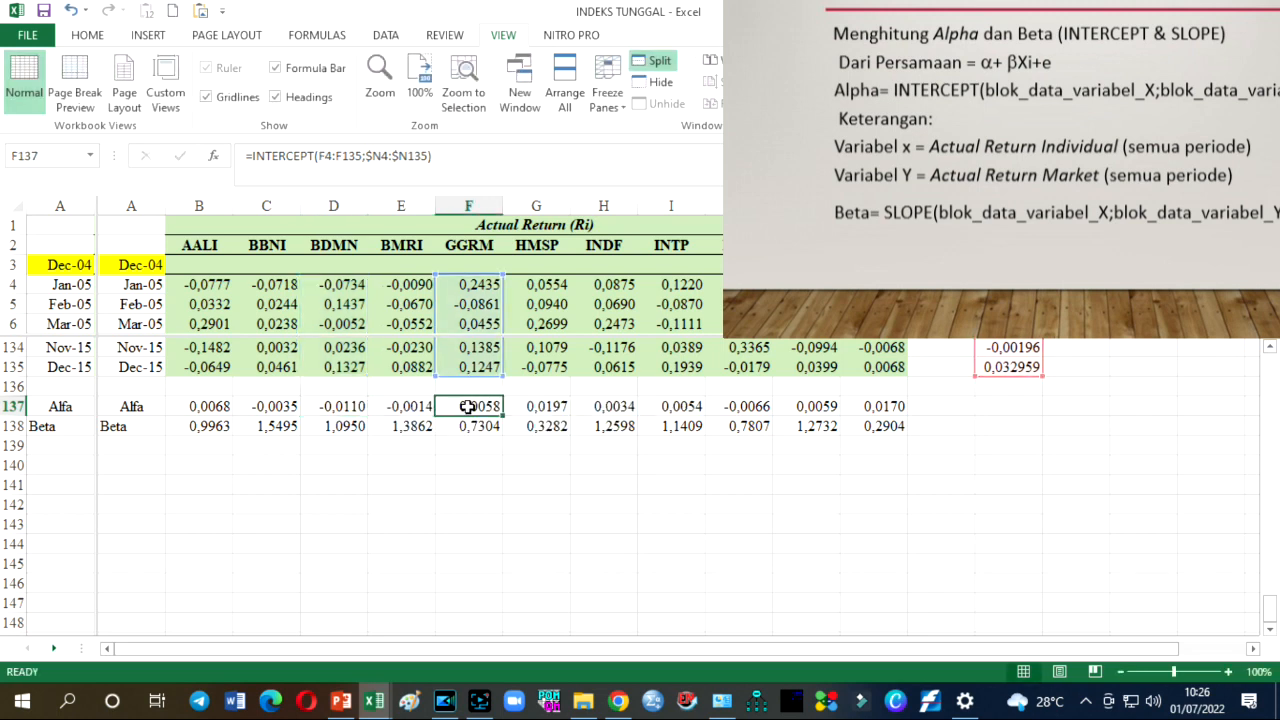
Step: Examine the SLOPE formulas and their ranges for BMRI, GGRM and HMSP in the Beta row
double_click(397, 426)
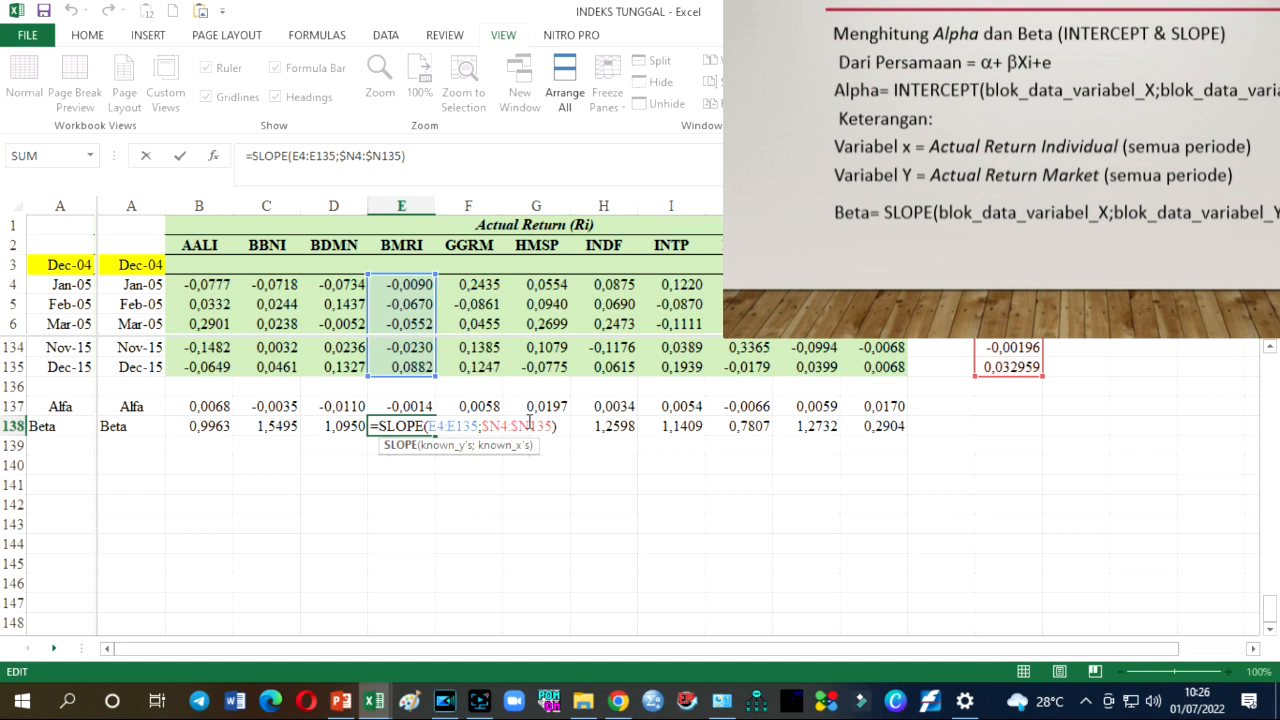
key(Escape)
click(500, 426)
double_click(505, 426)
key(Escape)
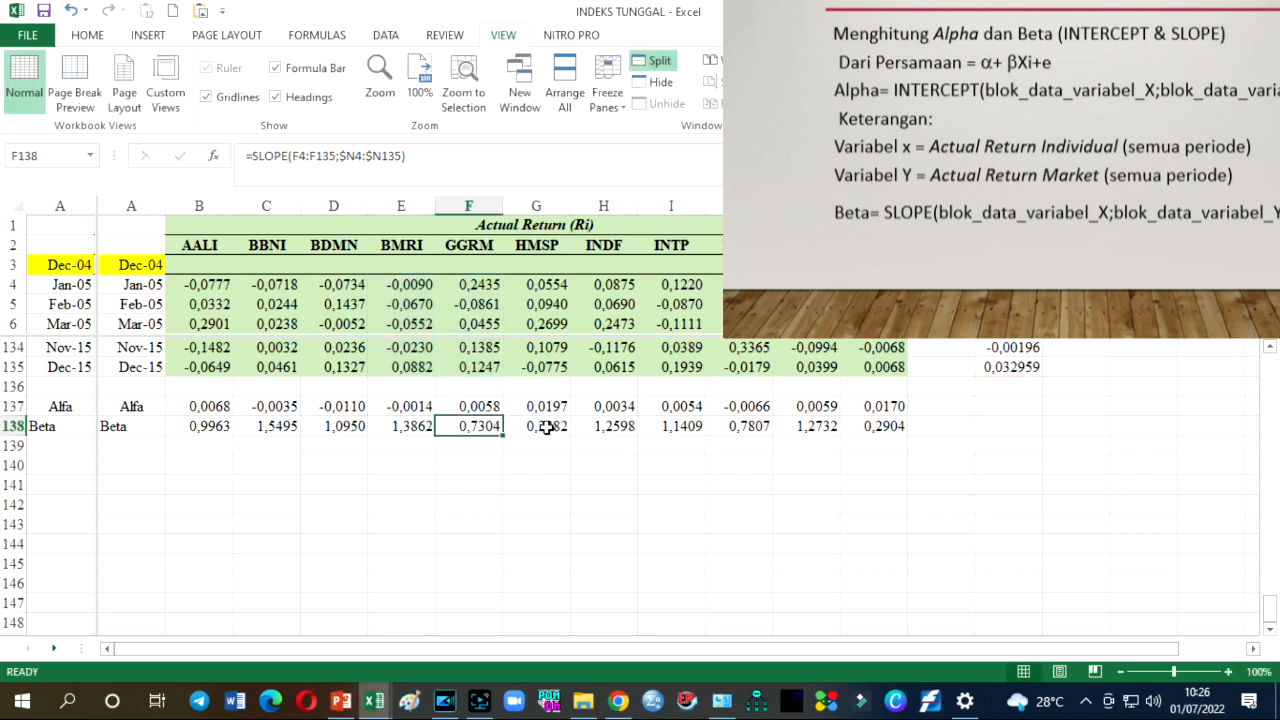
double_click(551, 426)
key(Escape)
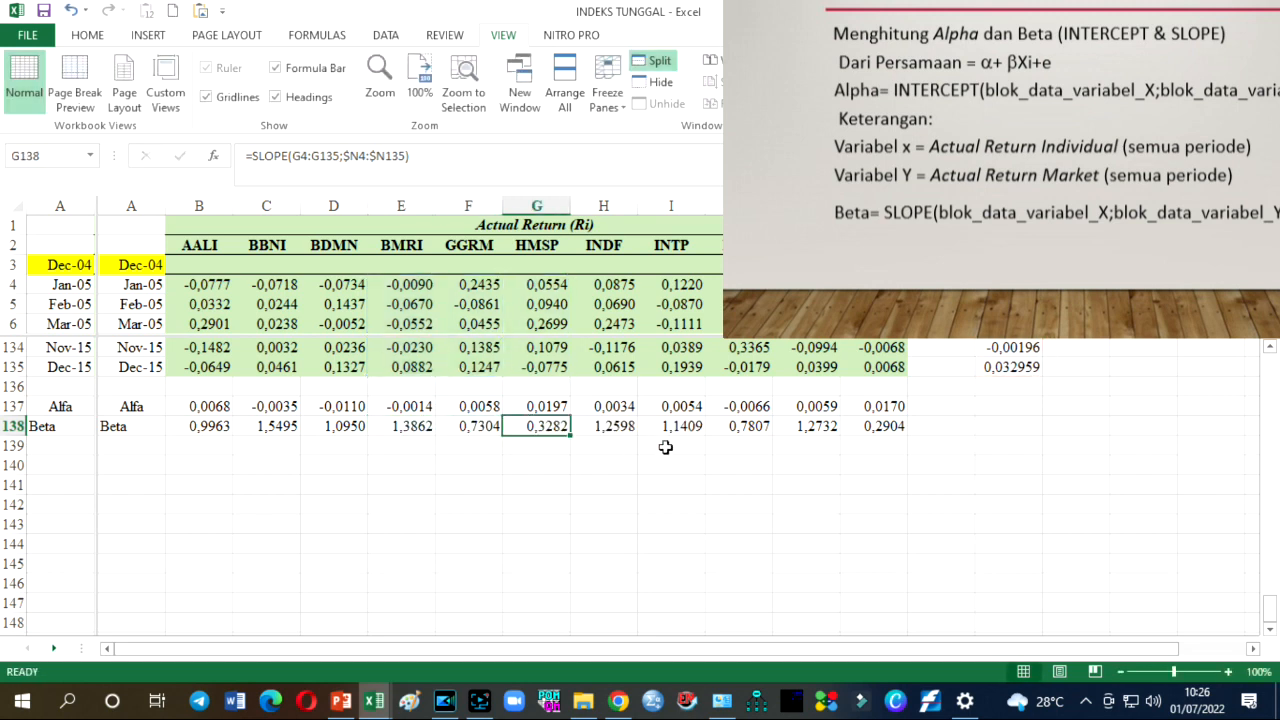
scroll(642, 578, down, 1)
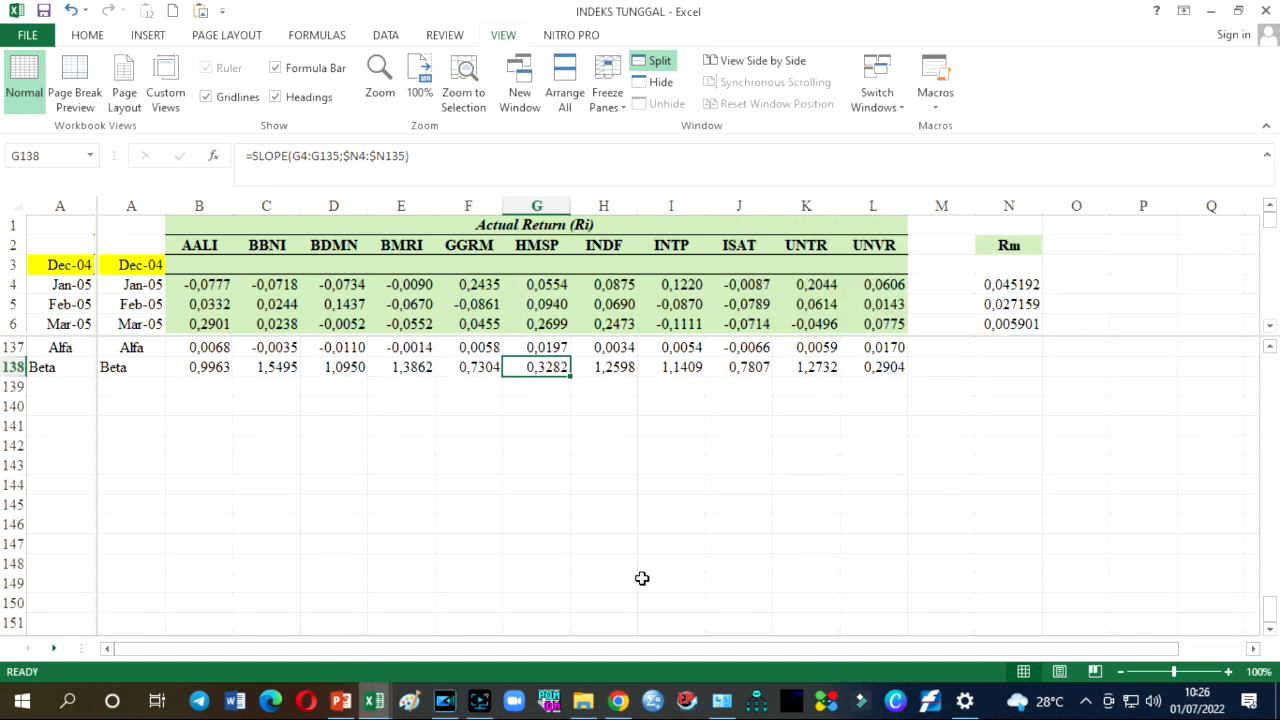
click(1270, 628)
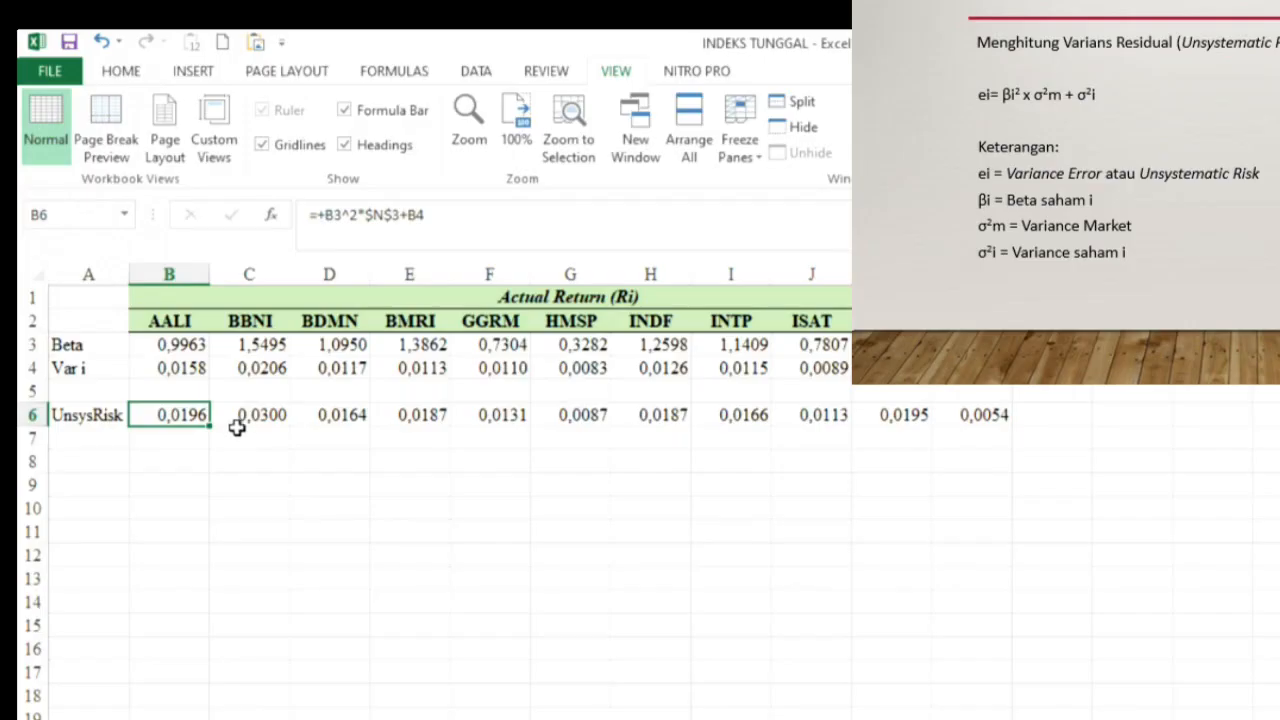
Step: On sheet 8UnsysRisk, examine the unsystematic risk formulas for AALI and BBNI and the cells they reference
double_click(178, 414)
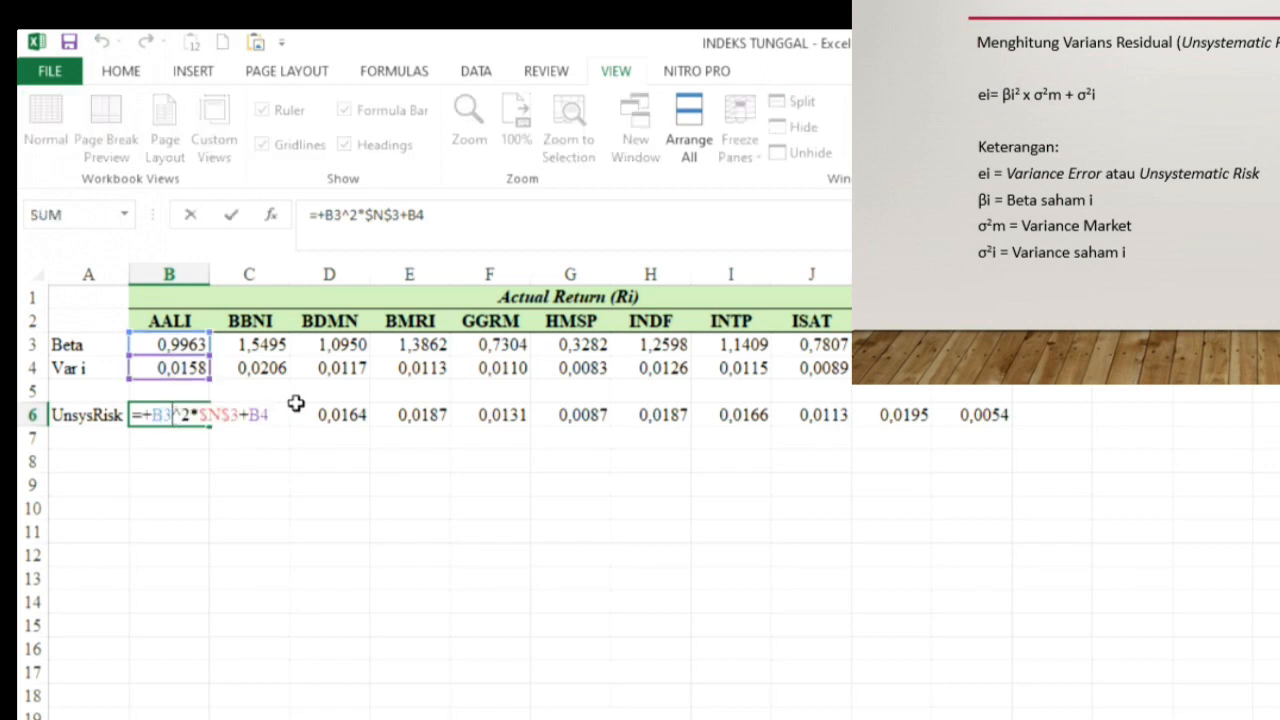
key(Escape)
double_click(265, 418)
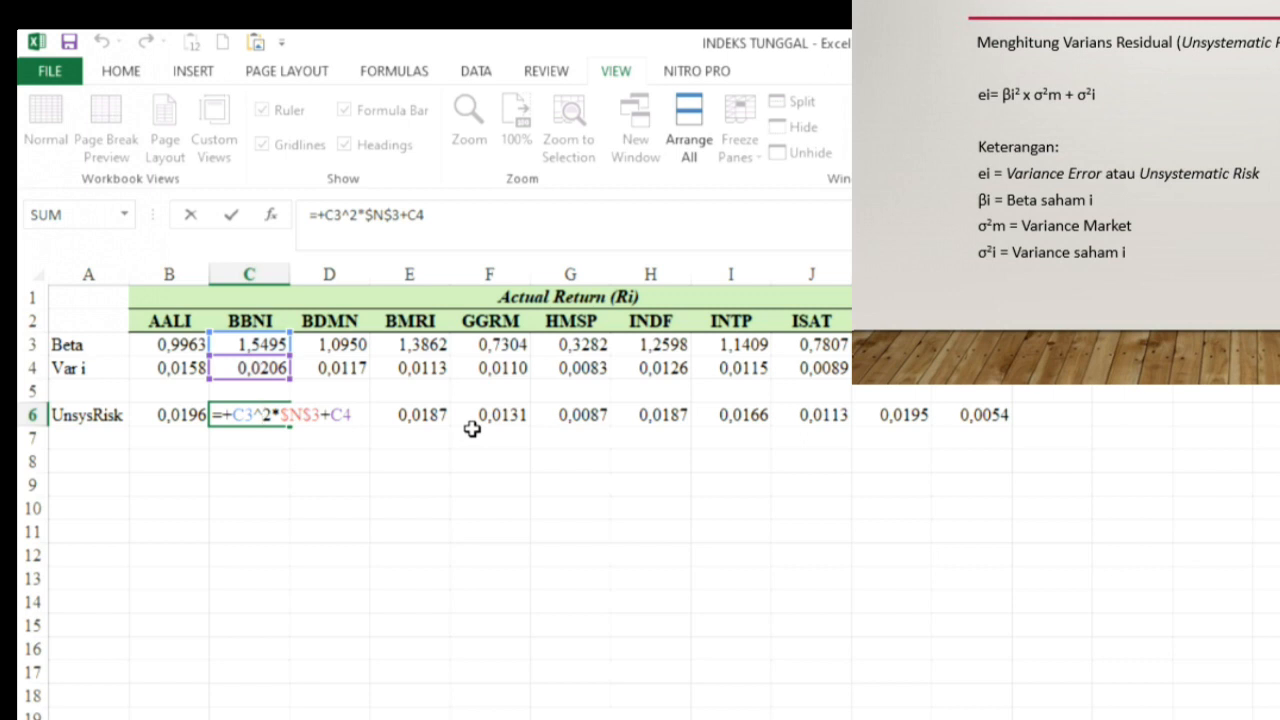
key(ctrl+Return)
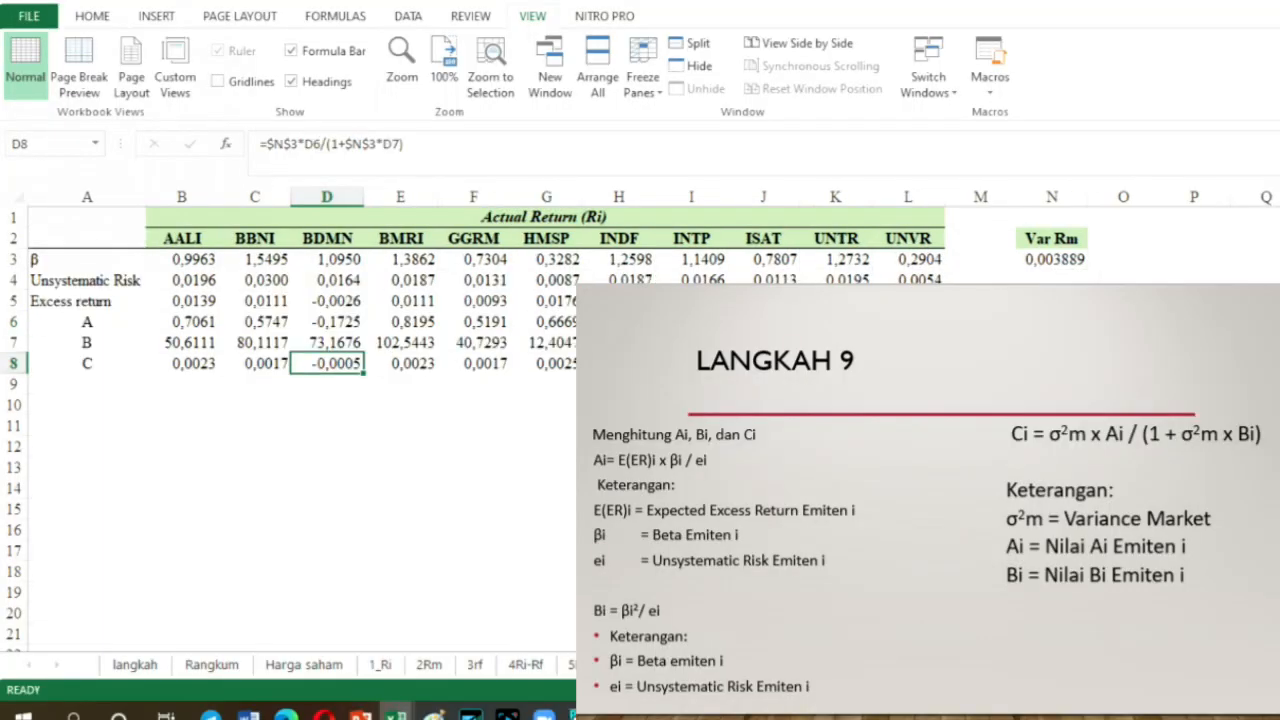
Step: On sheet 9ABC, examine the AALI formulas in rows A, B and C and the cells they reference
click(203, 345)
double_click(203, 345)
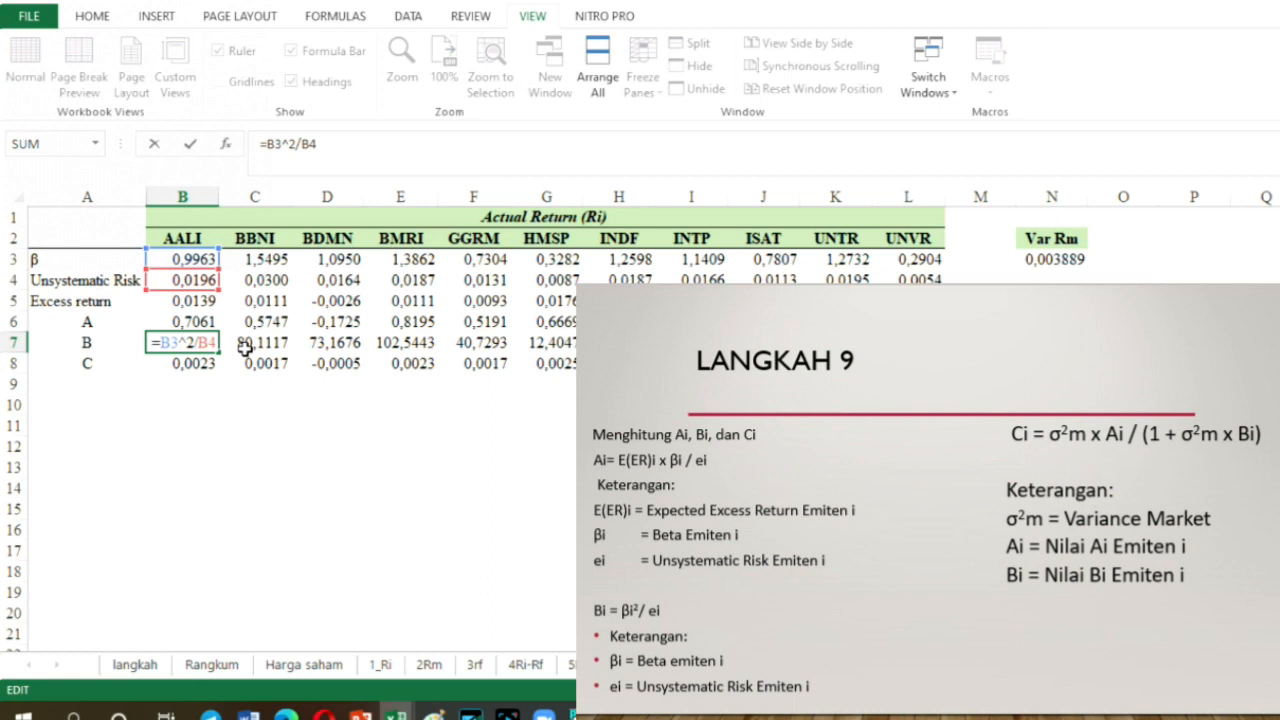
key(Escape)
key(Up)
key(F2)
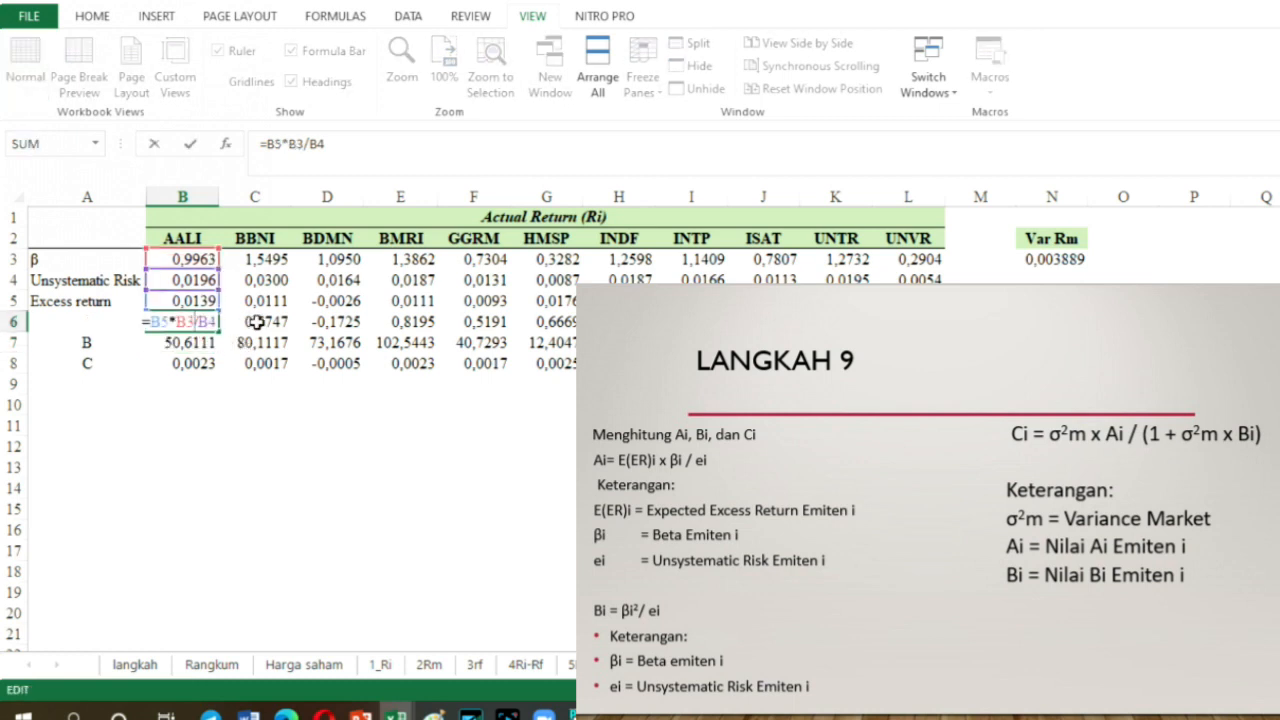
key(Escape)
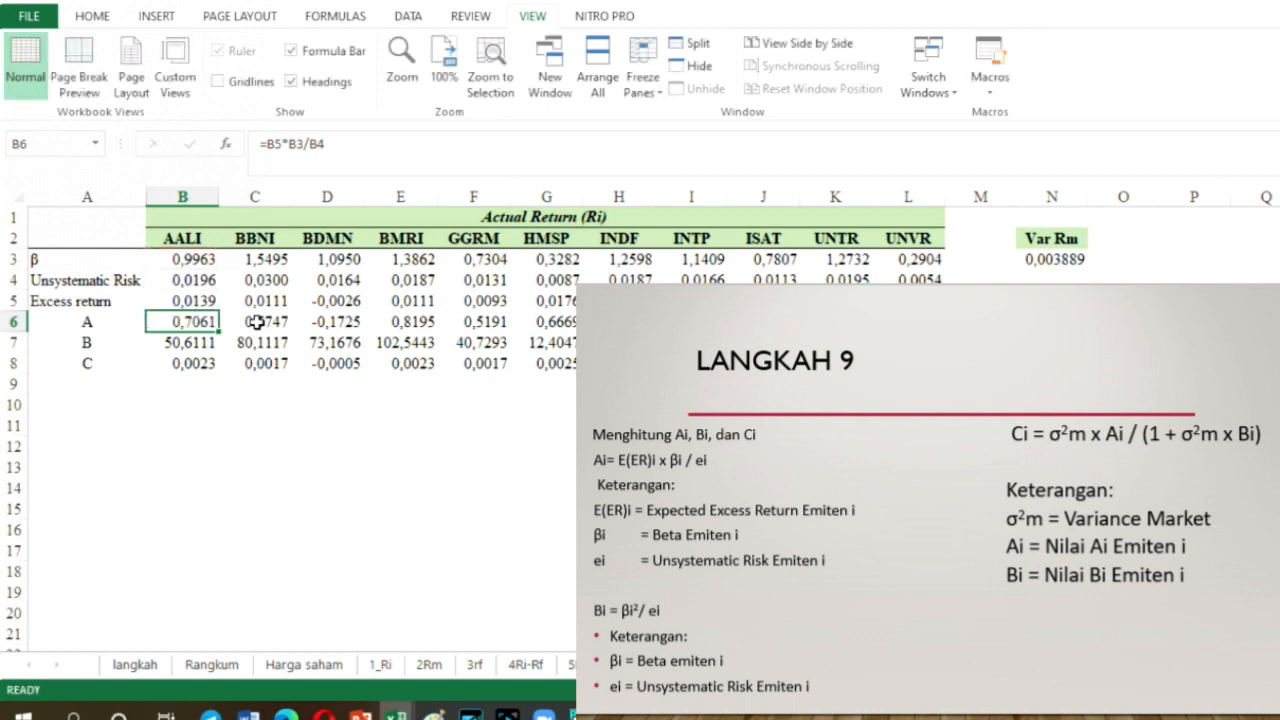
double_click(199, 343)
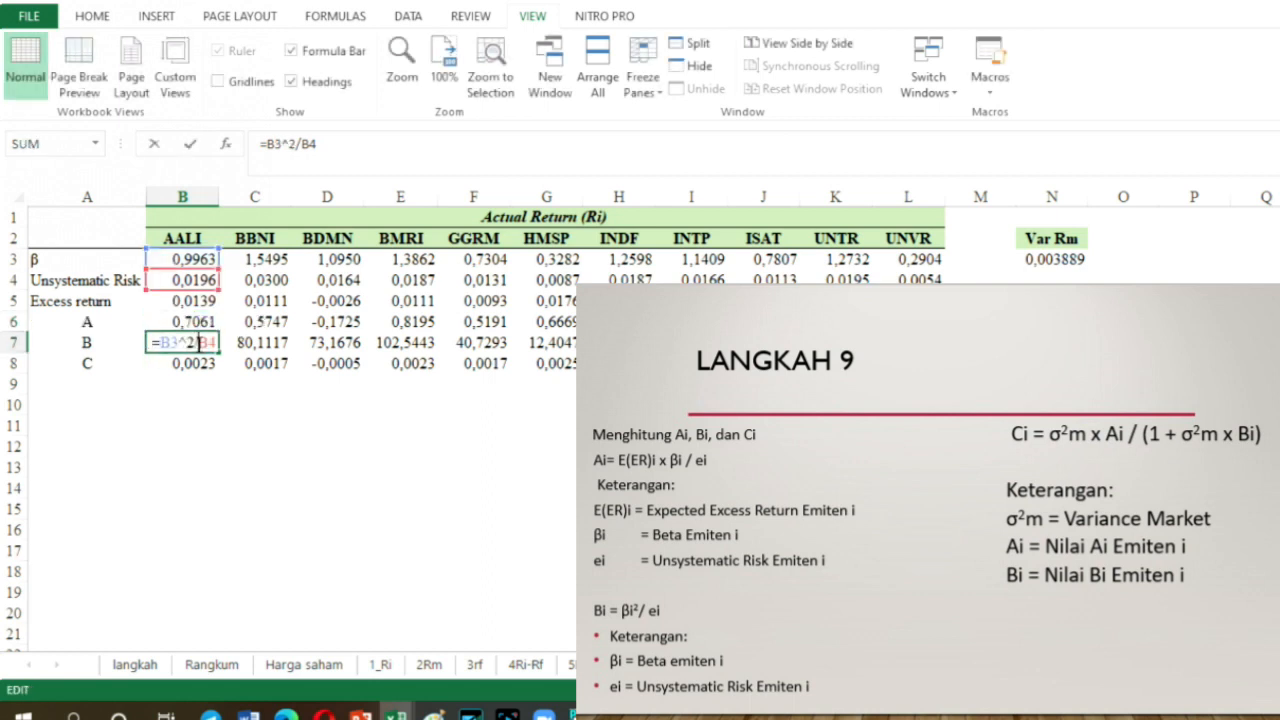
key(Escape)
double_click(212, 362)
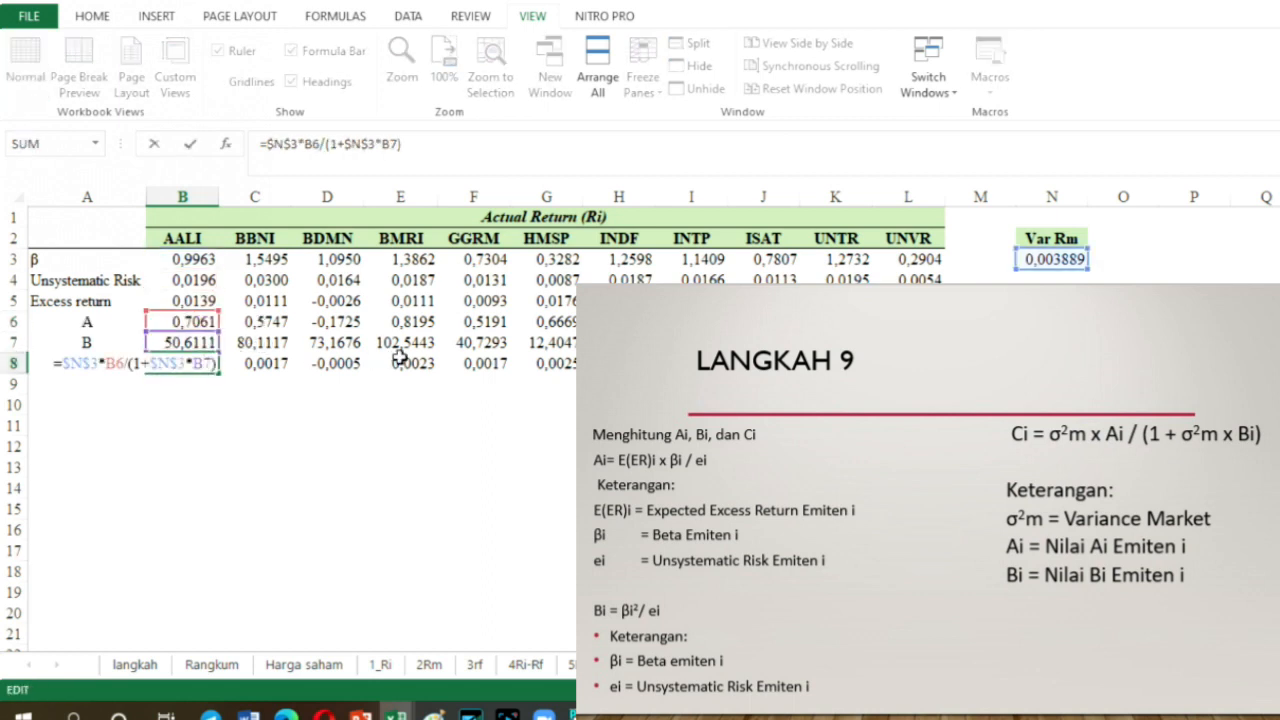
key(Escape)
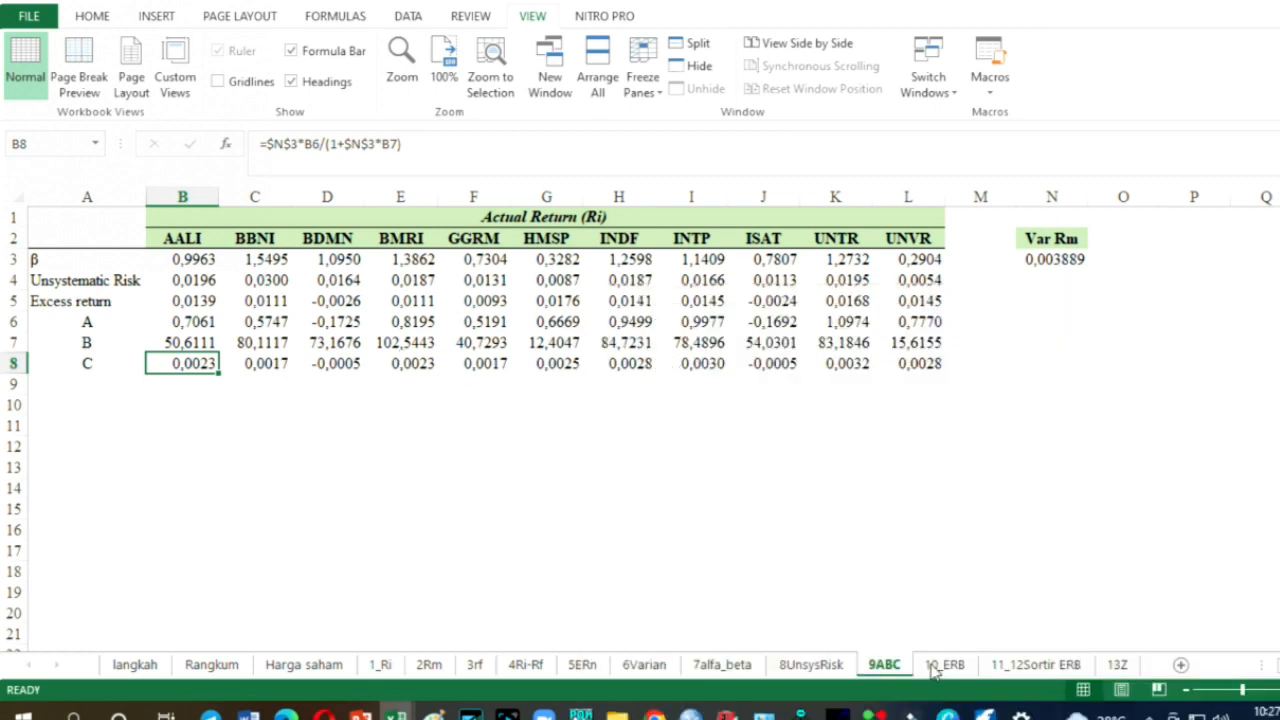
Step: Open sheet 10_ERB and examine the AALI excess return to beta formula in B5
click(943, 668)
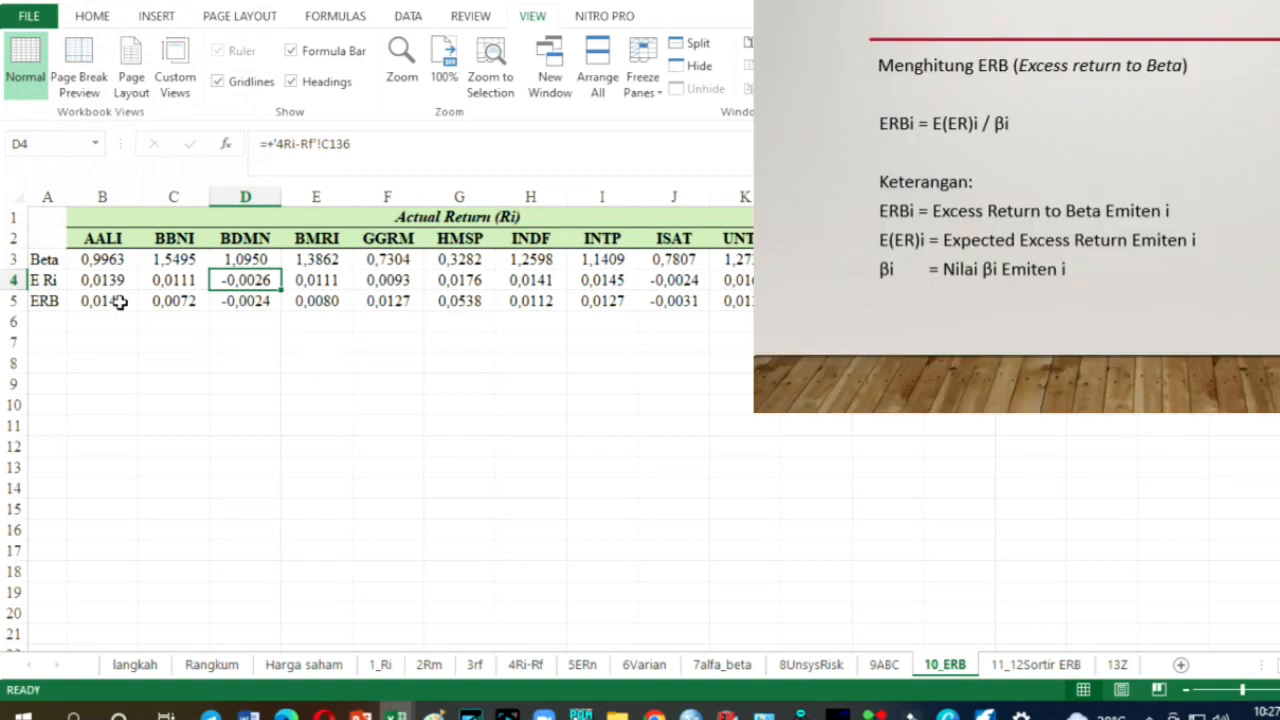
click(117, 301)
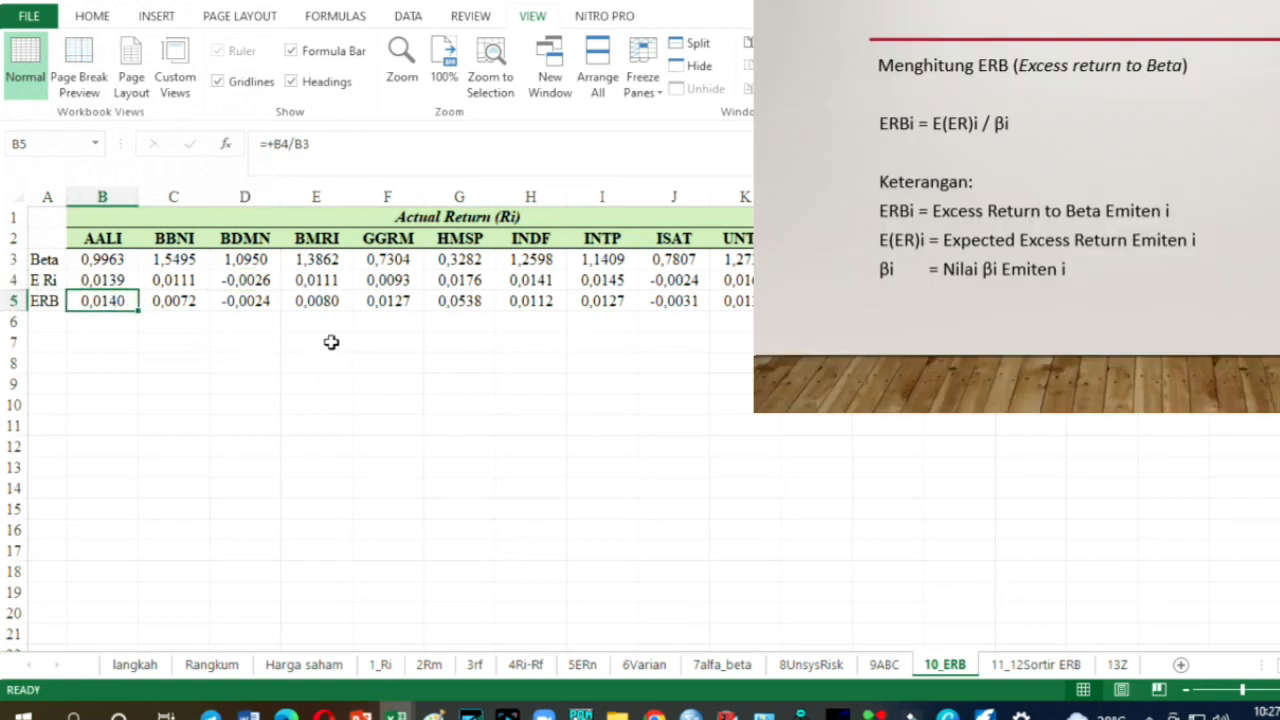
Step: Open sheet 11_12Sortir ERB and examine the unsorted and sorted stock tables and the UNVR decision formula in F13
click(1020, 664)
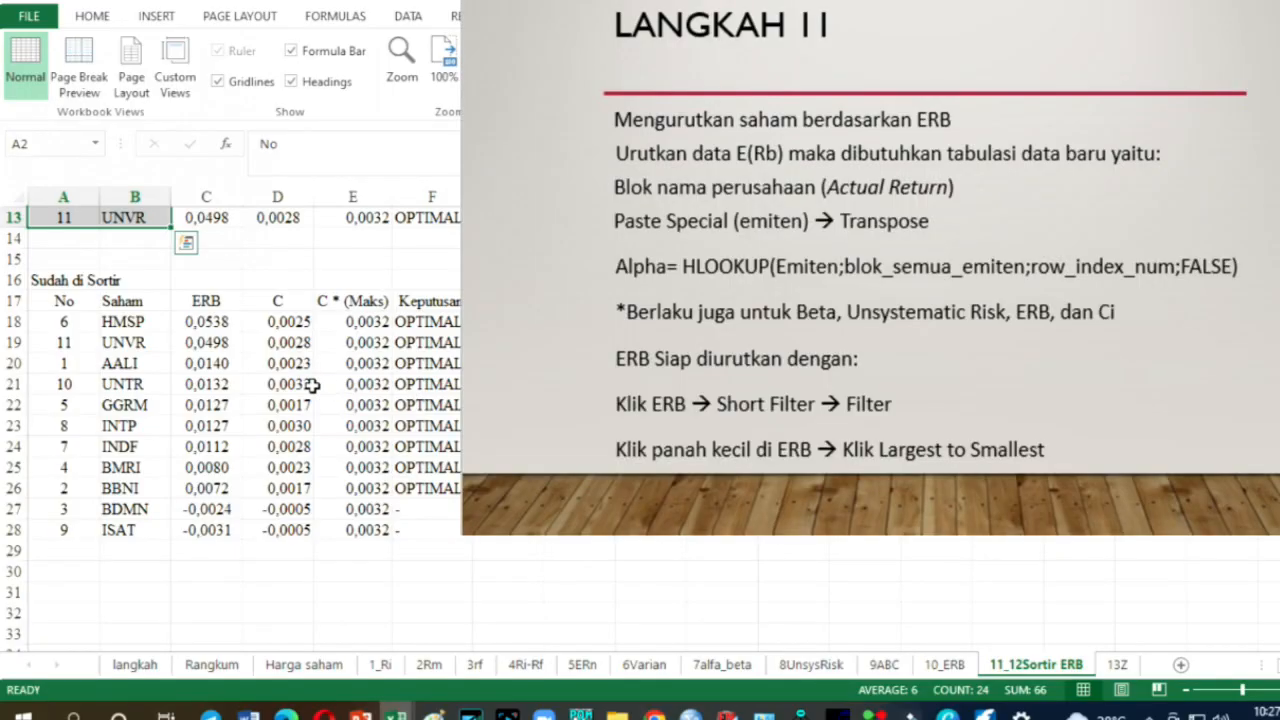
scroll(182, 353, up, 4)
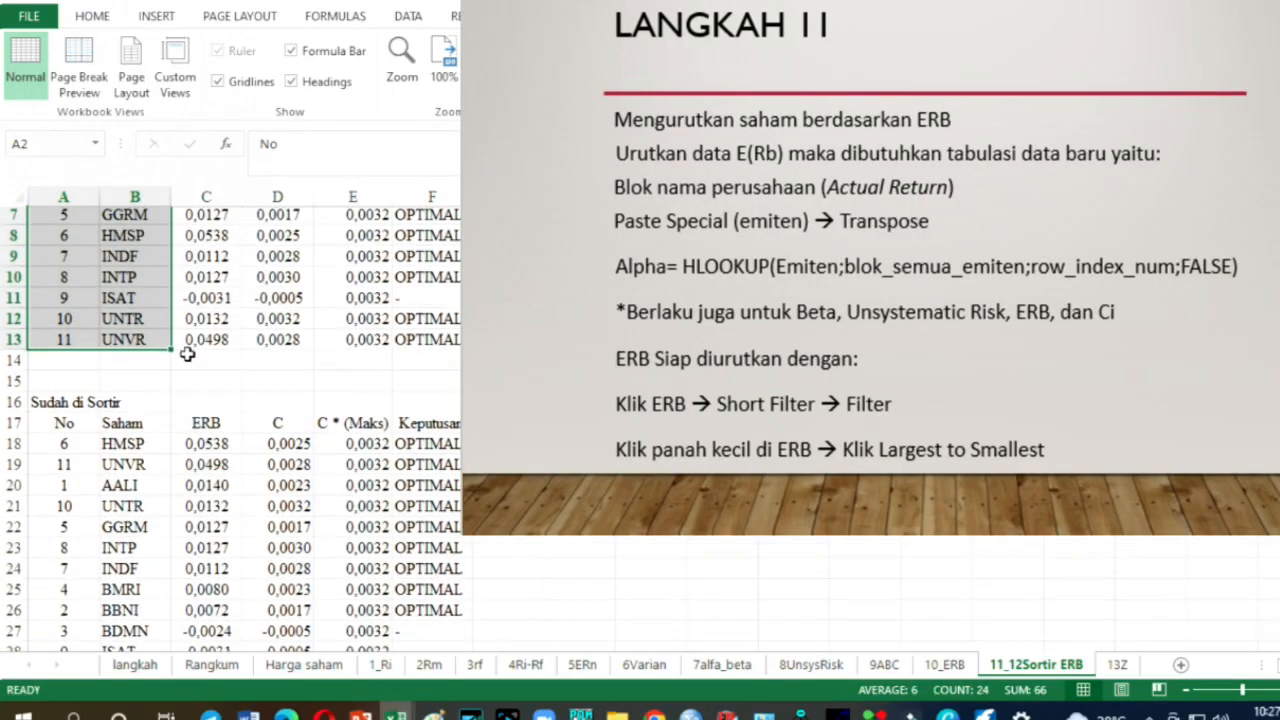
click(303, 303)
drag(63, 239, 424, 455)
click(424, 458)
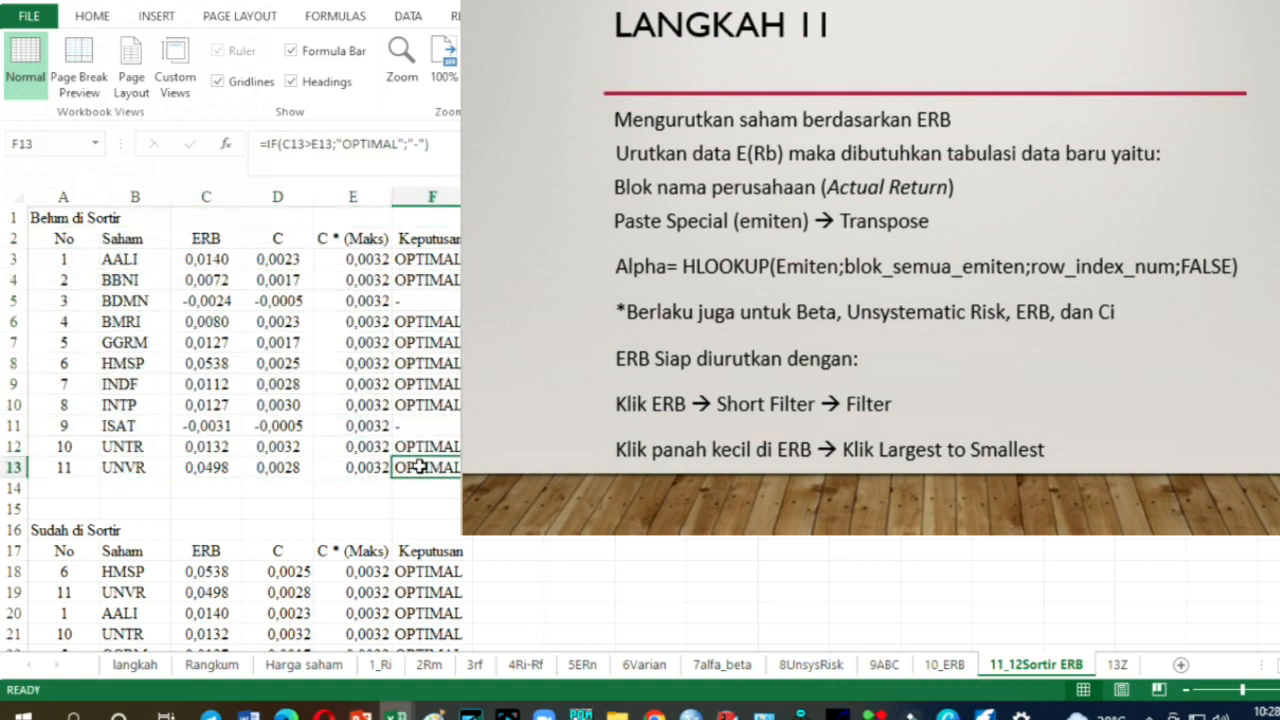
scroll(400, 455, down, 2)
scroll(235, 391, up, 1)
scroll(235, 391, down, 2)
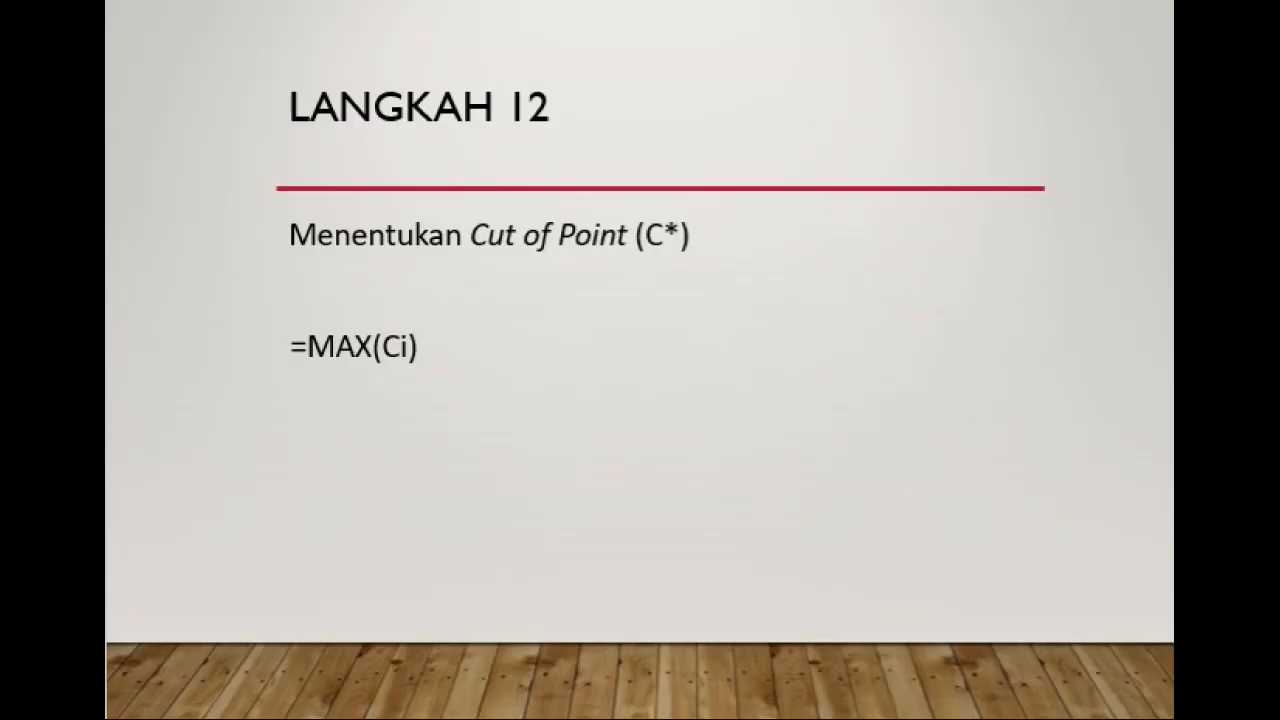